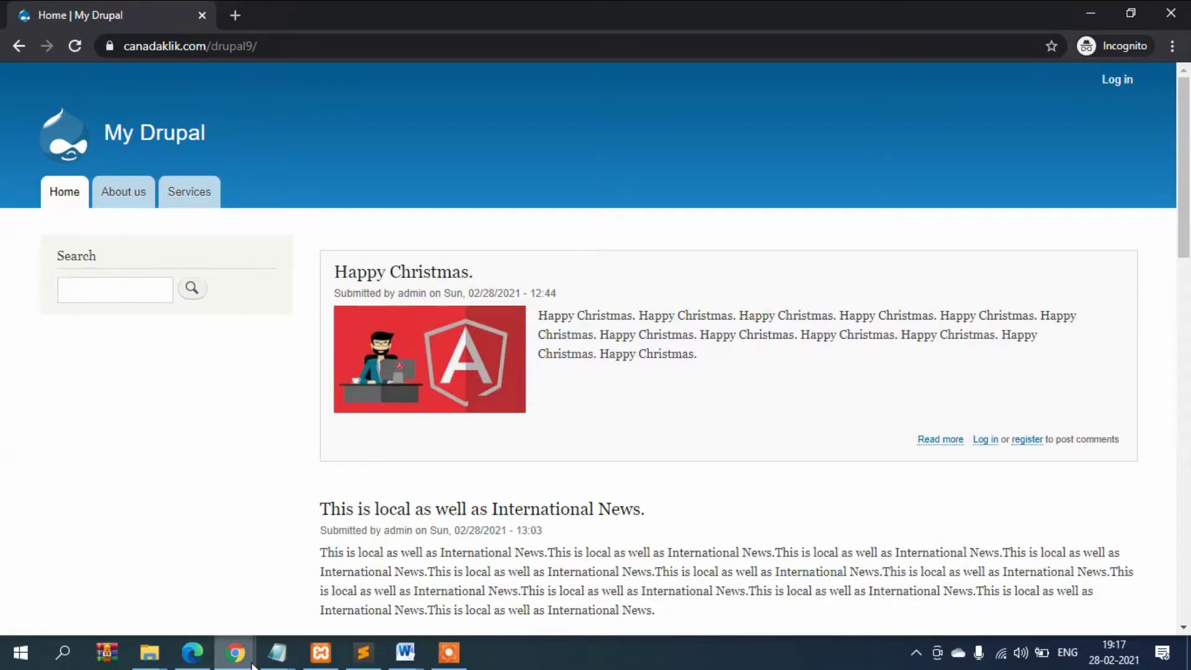
Step: From the admin window, go to Structure > Block layout to show the Bartik theme's regions
mouse_move(231, 663)
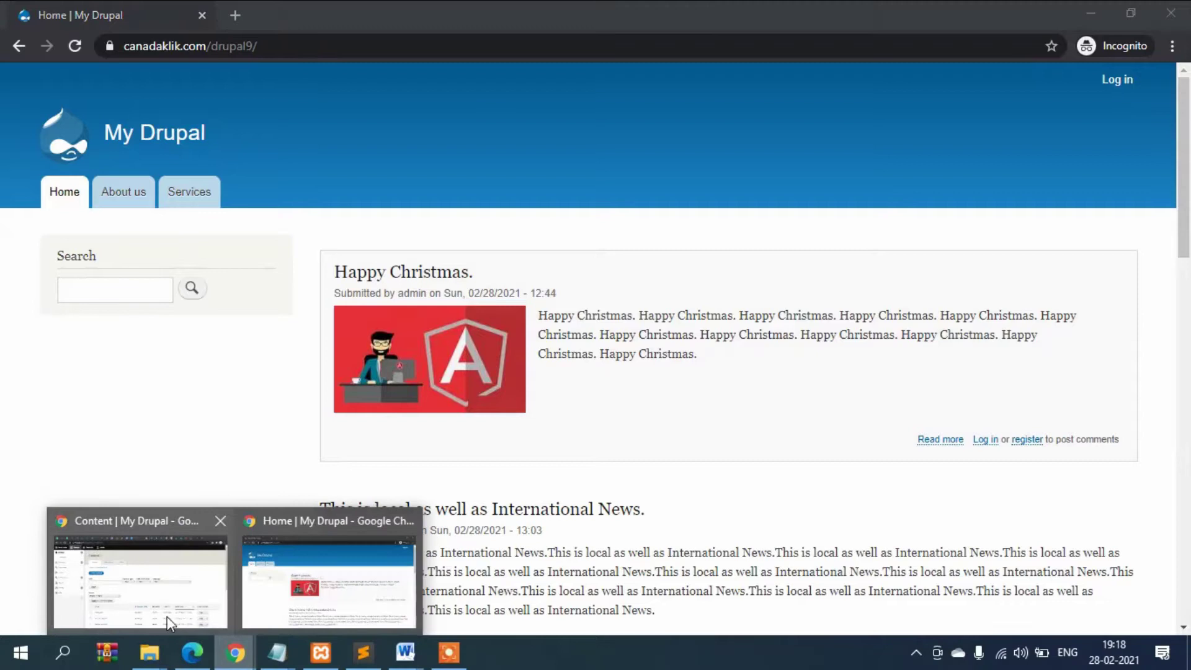
click(169, 619)
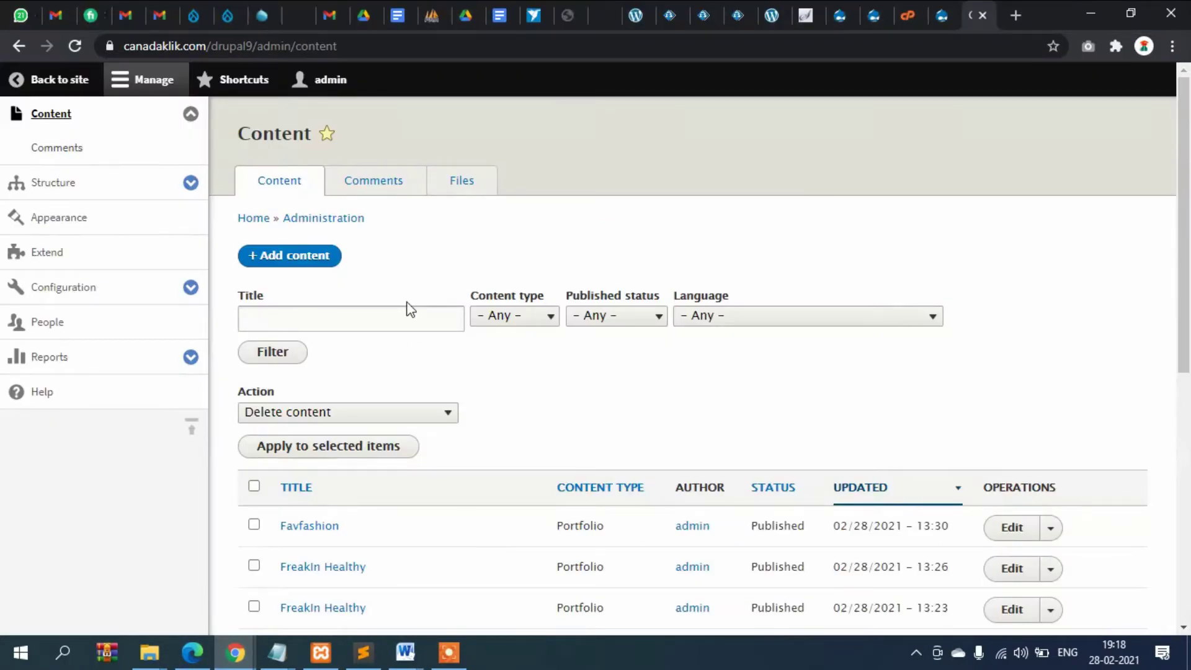
click(51, 186)
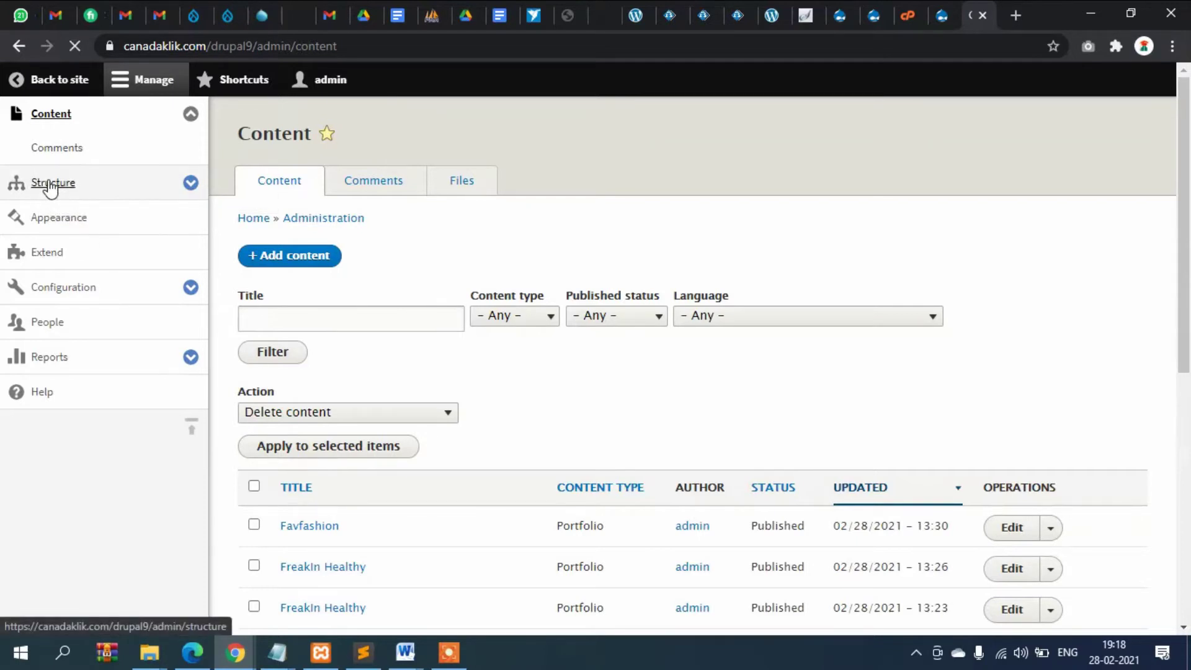
scroll(656, 279, down, 2)
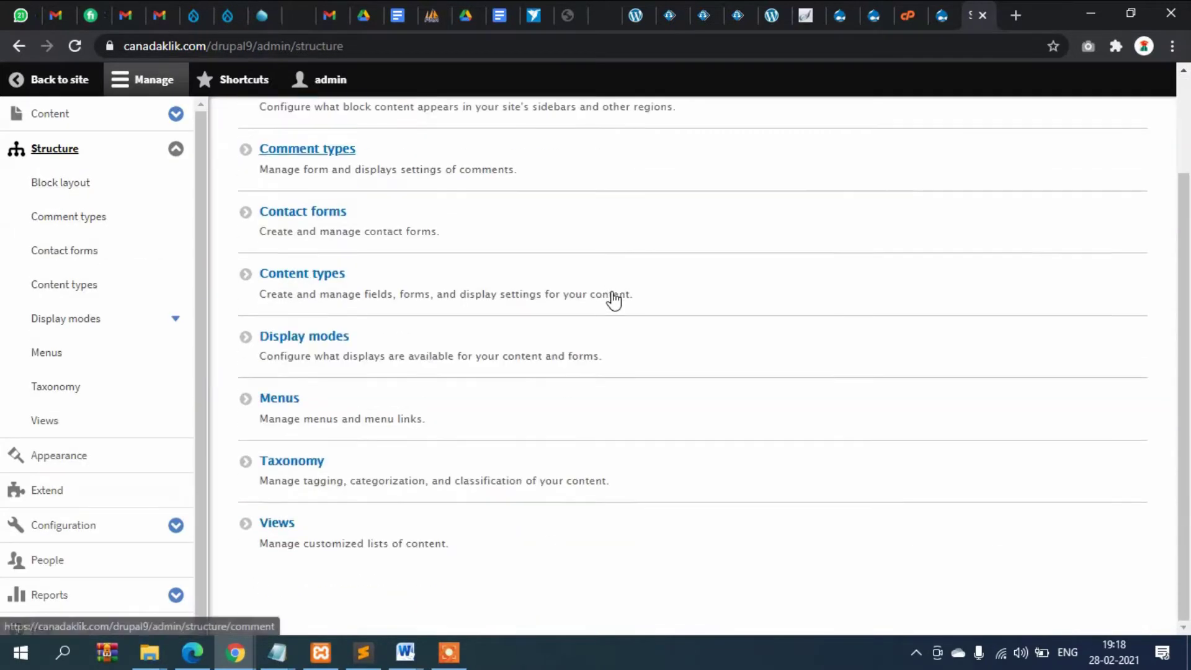
scroll(612, 297, up, 2)
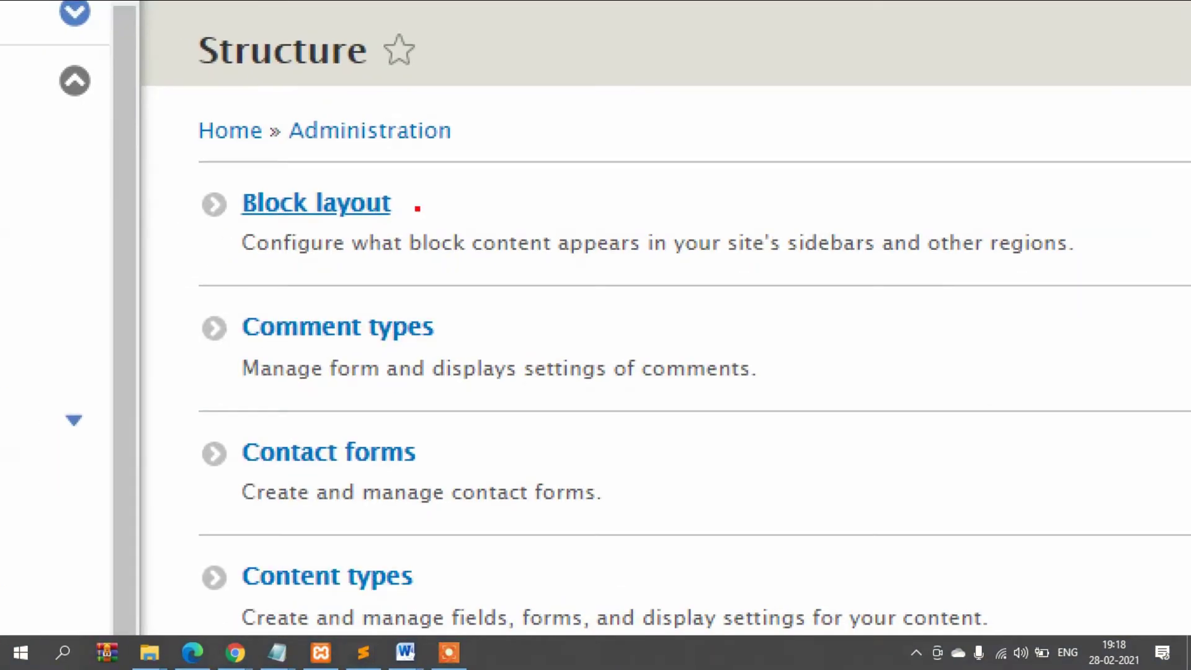
drag(417, 208, 652, 114)
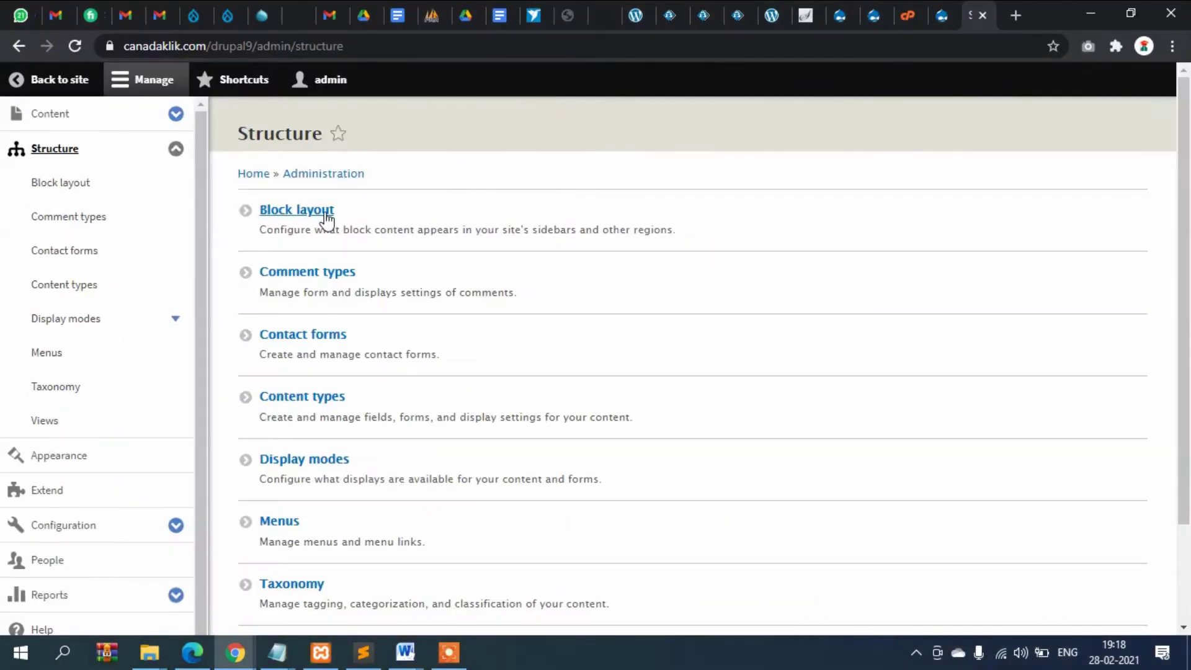
click(366, 212)
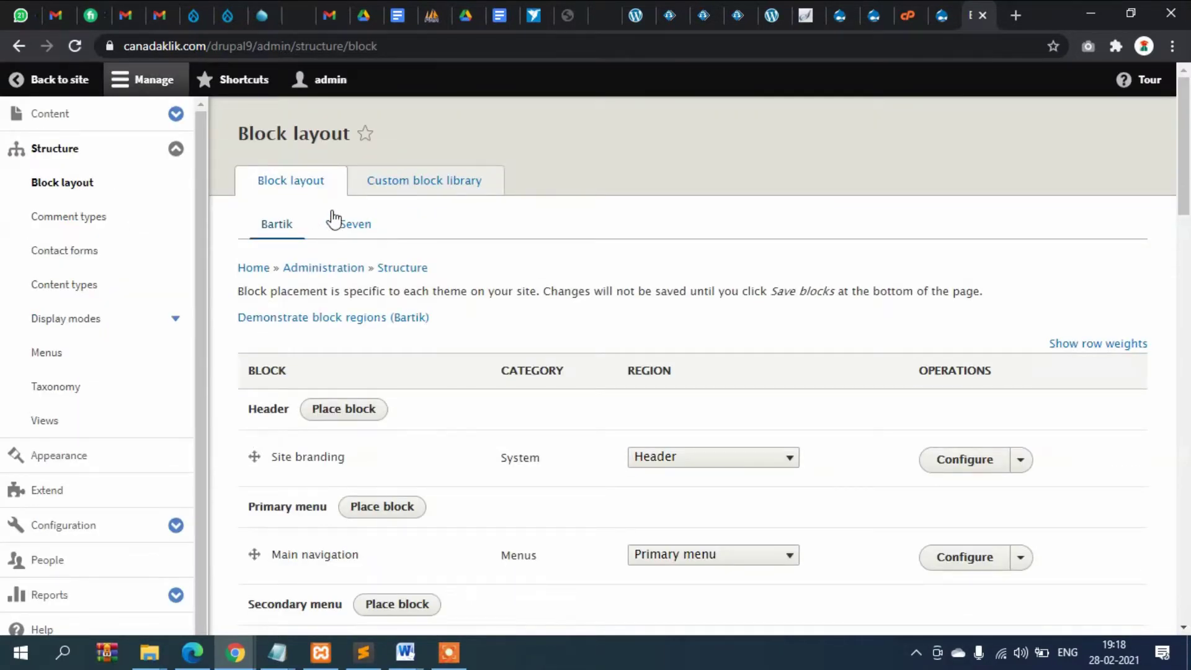
scroll(697, 322, down, 2)
scroll(657, 324, up, 2)
scroll(595, 314, down, 1)
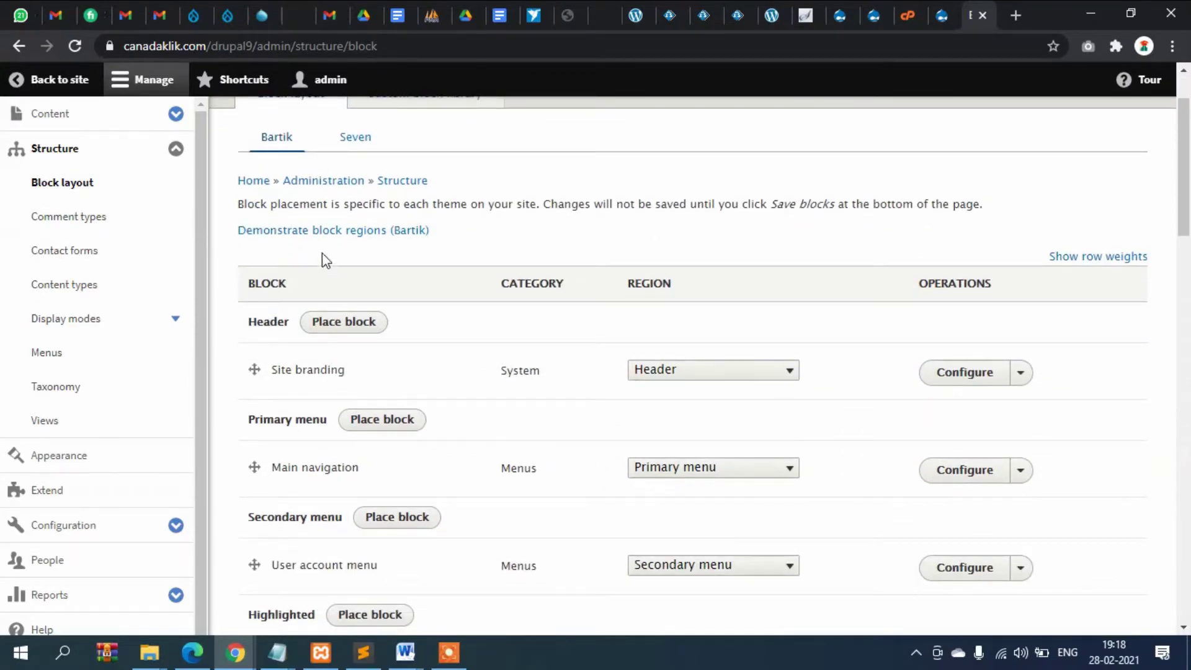
Step: Open the Bartik region demonstration and trace Header, Secondary menu, Primary menu, Highlighted and Featured top
click(360, 241)
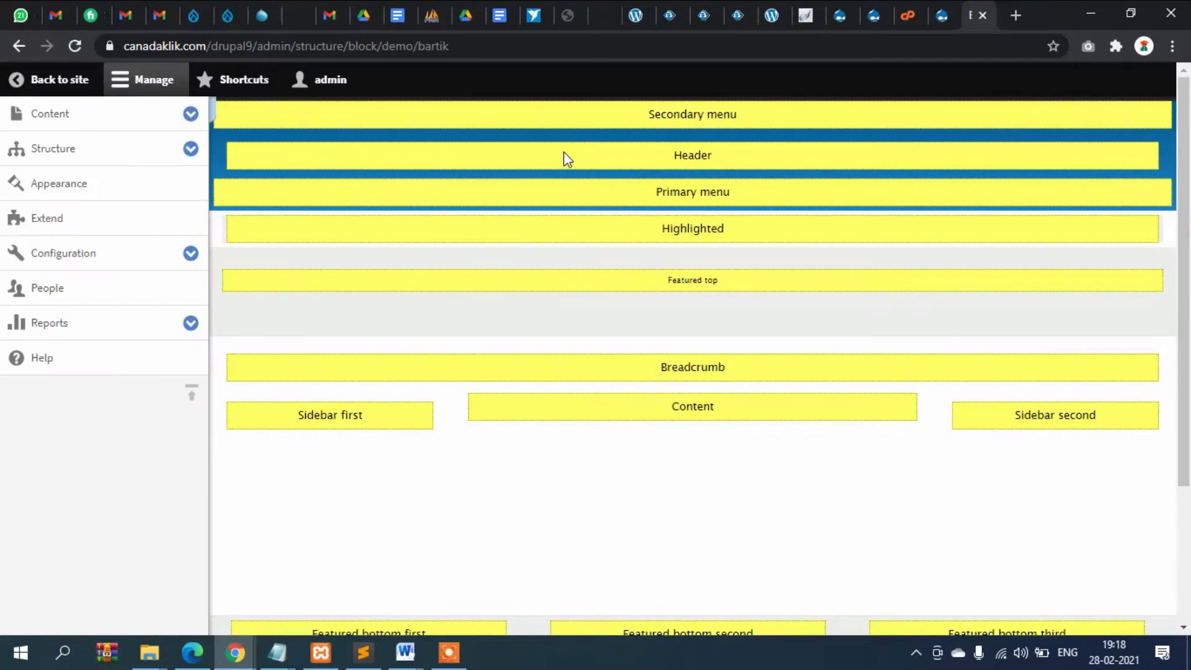
drag(564, 156, 664, 118)
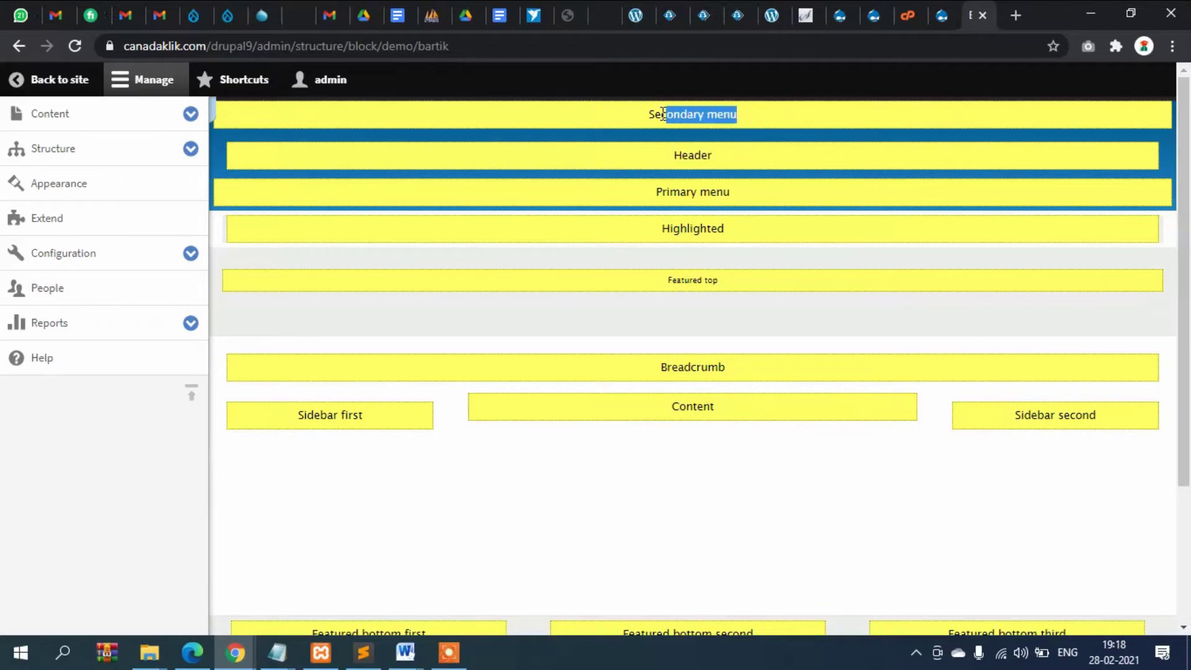
triple_click(656, 159)
triple_click(657, 194)
drag(655, 236, 771, 237)
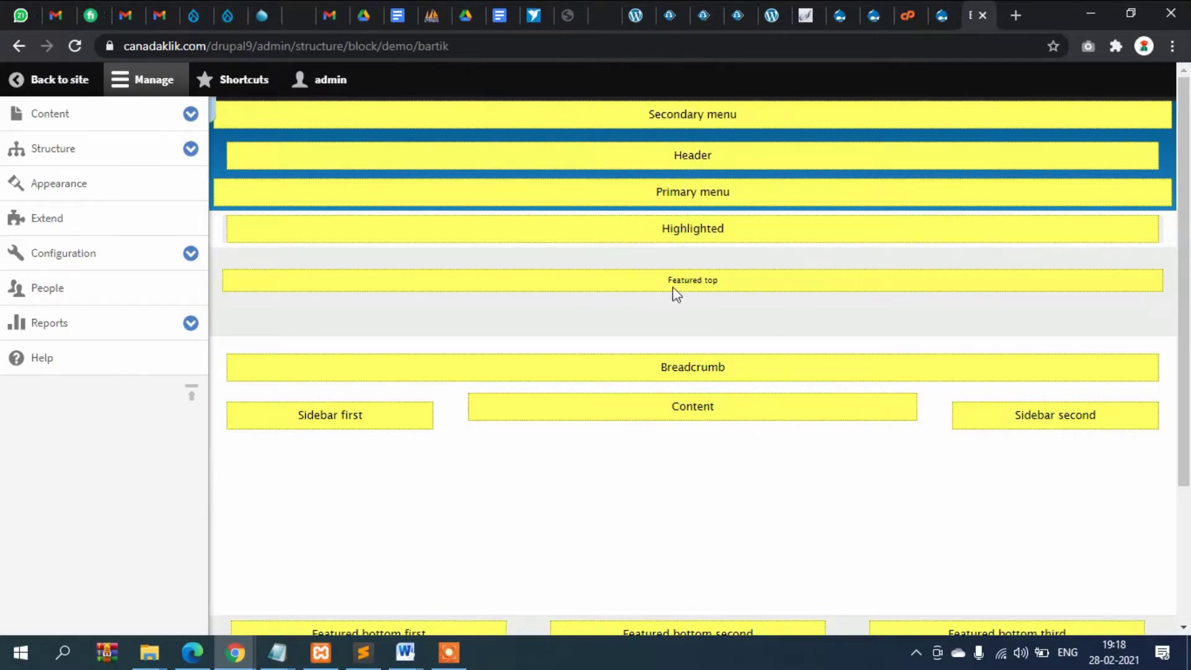
drag(672, 288, 755, 285)
Step: Trace the Sidebar first, Content and Breadcrumb region outlines on the demonstration page
click(366, 410)
drag(287, 430, 372, 413)
drag(513, 418, 802, 412)
click(645, 361)
drag(647, 361, 805, 385)
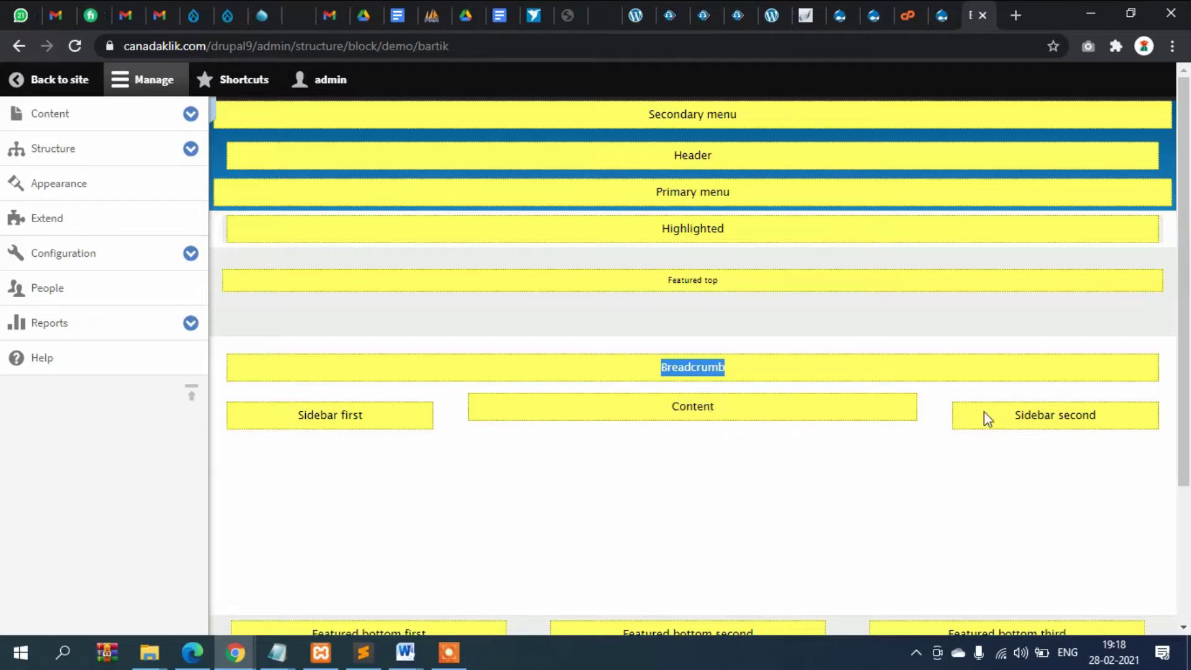
click(402, 422)
mouse_move(402, 422)
mouse_down()
mouse_move(277, 422)
mouse_move(352, 412)
mouse_move(285, 418)
mouse_move(391, 421)
mouse_up()
click(352, 411)
click(389, 416)
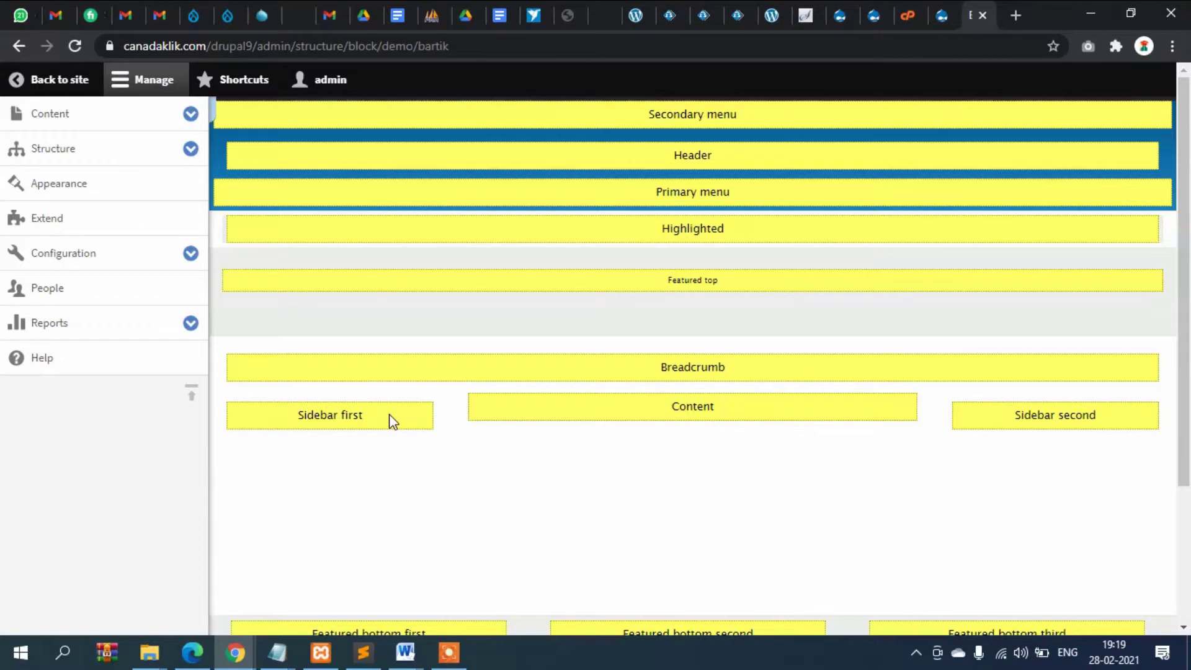
Step: Go to Structure > Block layout and open the Custom block library tab
click(57, 157)
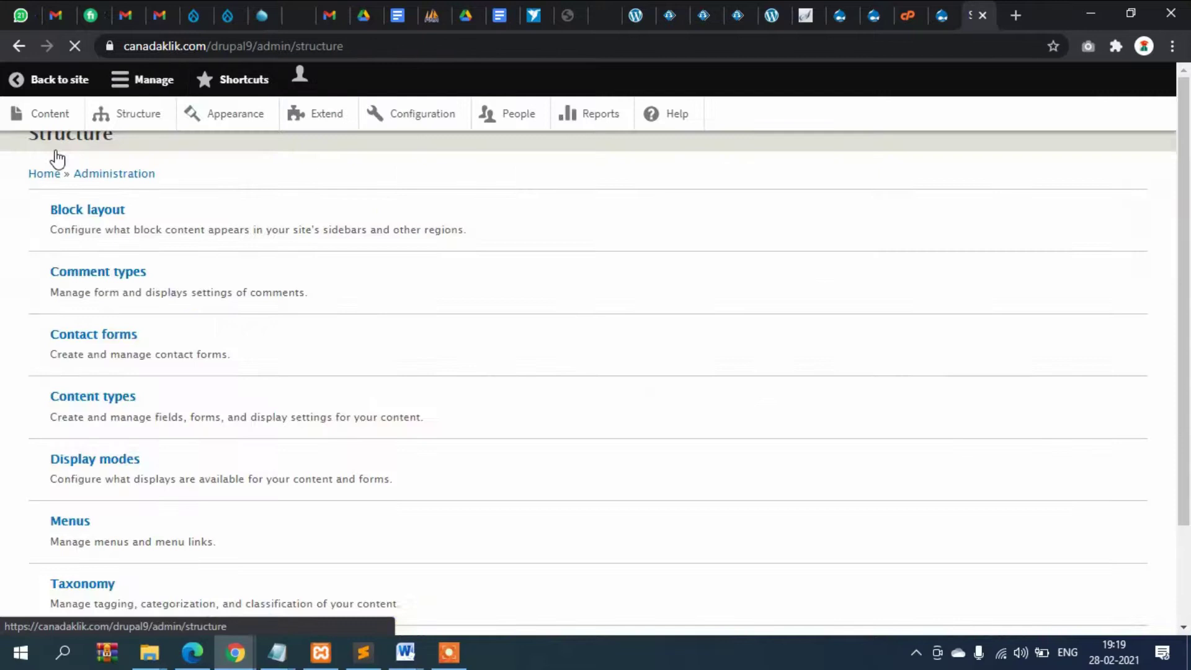
click(302, 212)
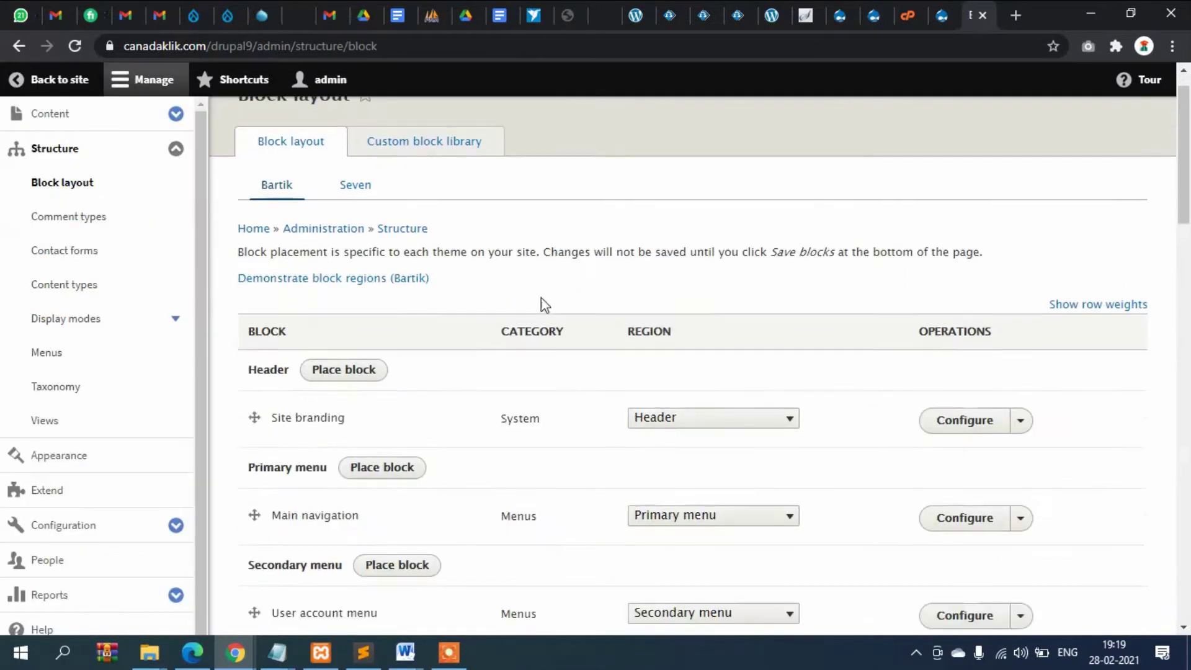
scroll(545, 305, down, 2)
scroll(545, 306, up, 2)
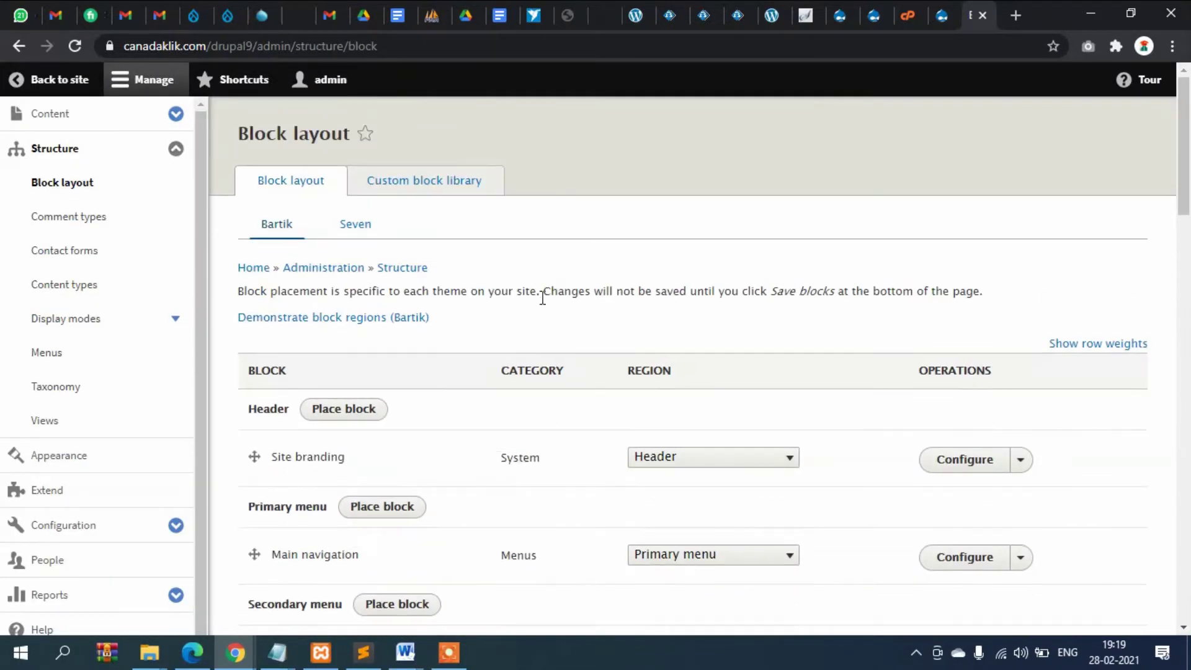
click(422, 184)
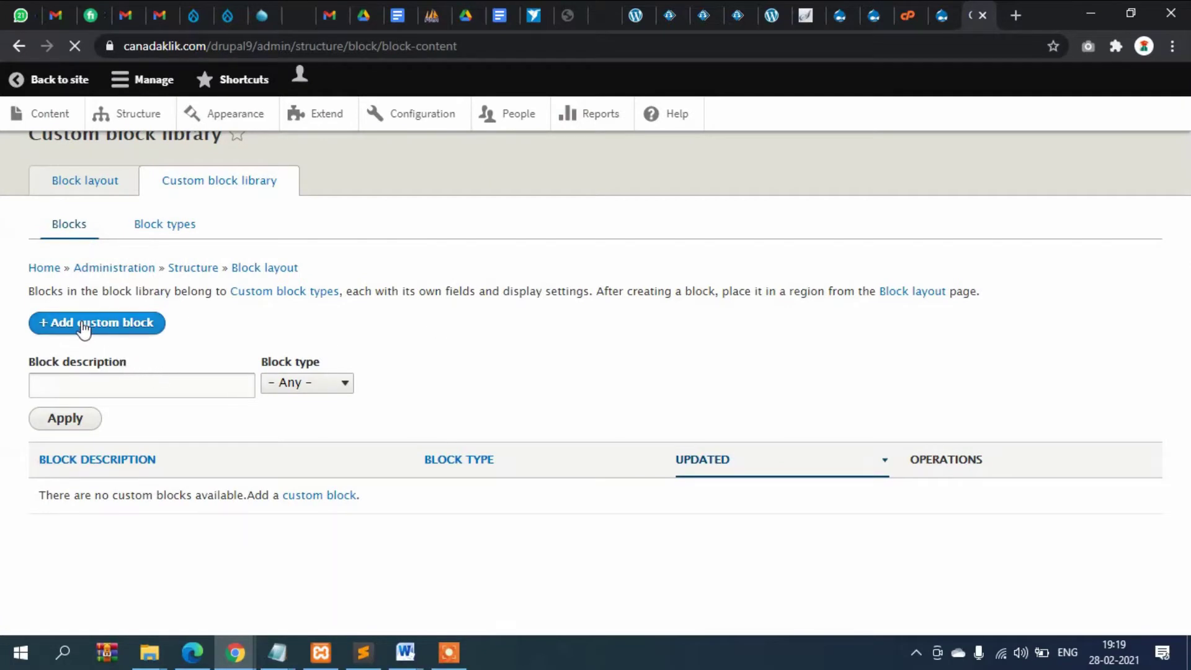
Step: After visiting Reports and Content types, reopen the empty Custom block library from Block layout
click(83, 326)
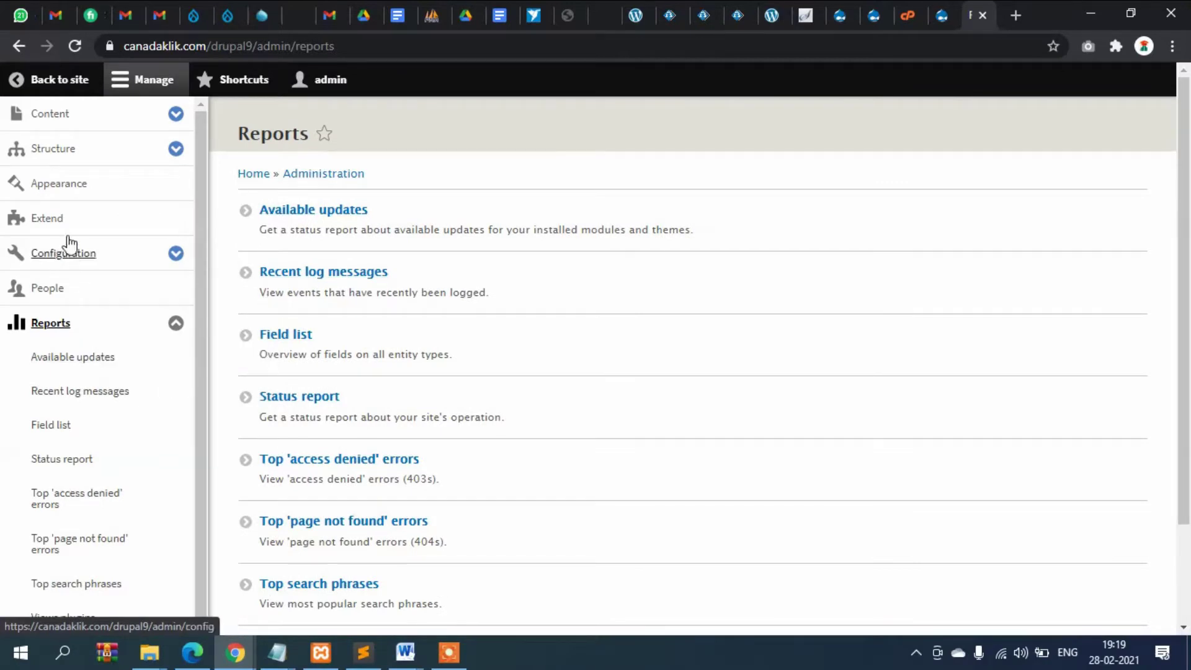
click(54, 152)
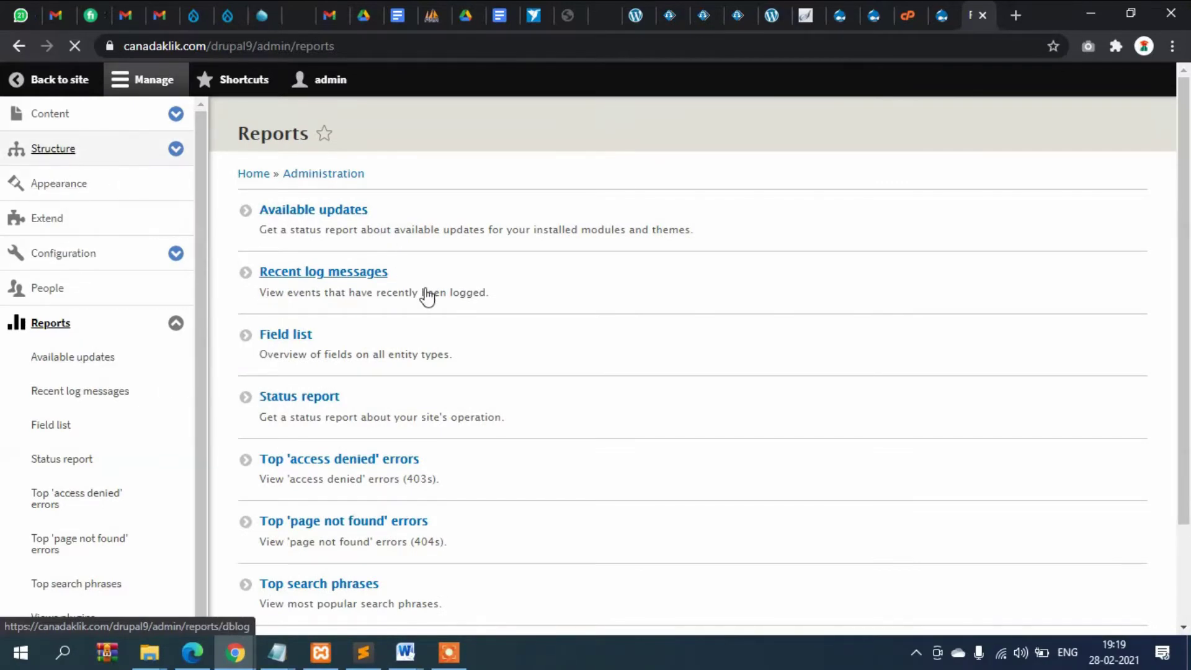
scroll(426, 295, down, 2)
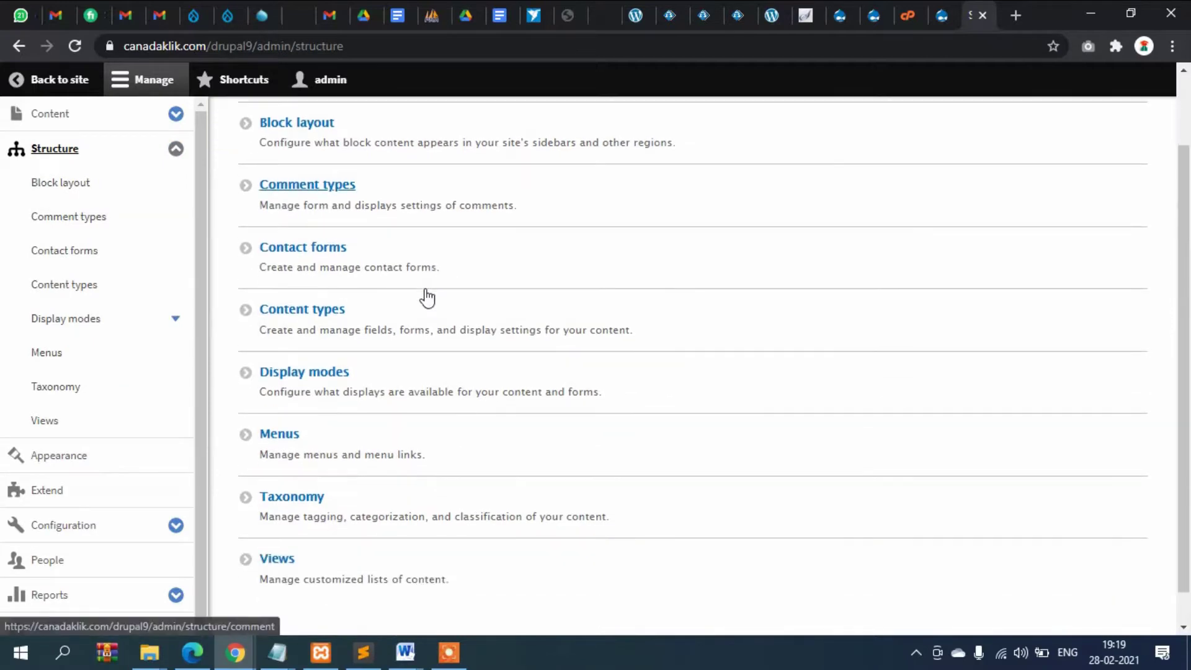
click(317, 312)
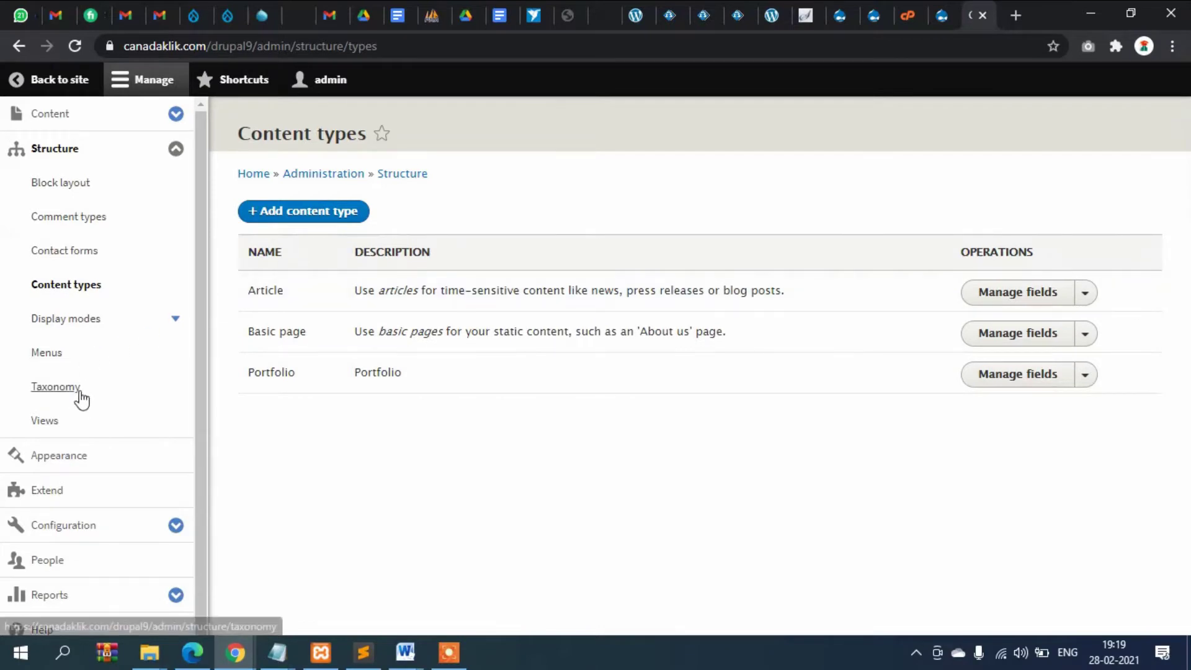
click(55, 191)
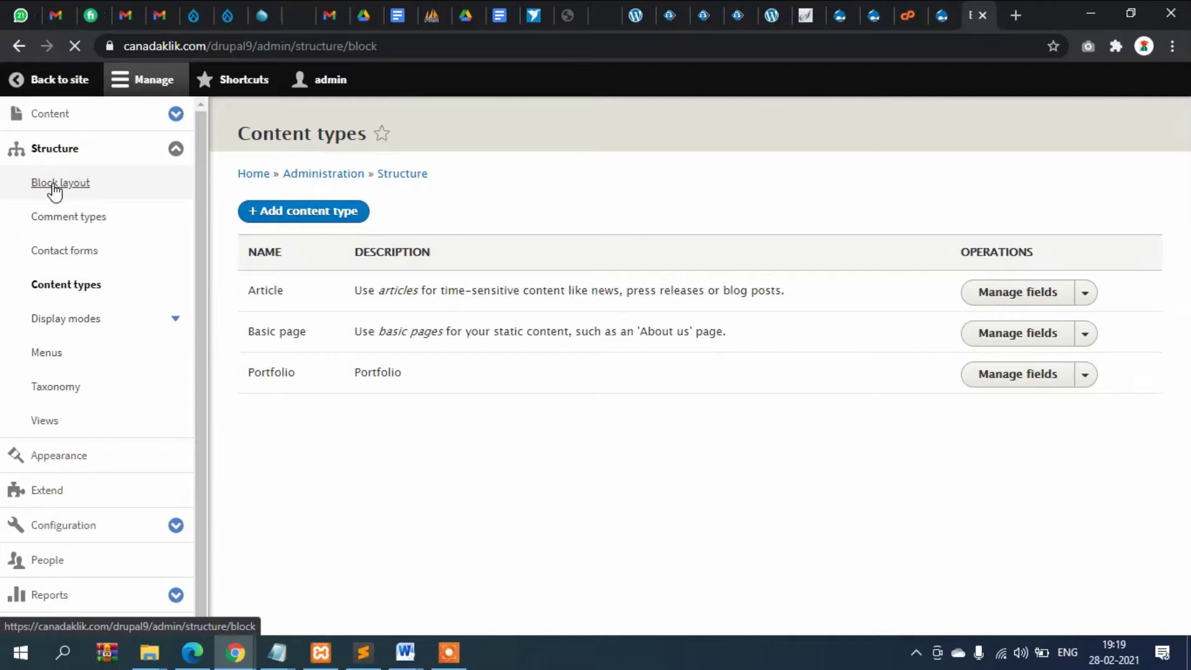
scroll(417, 413, down, 2)
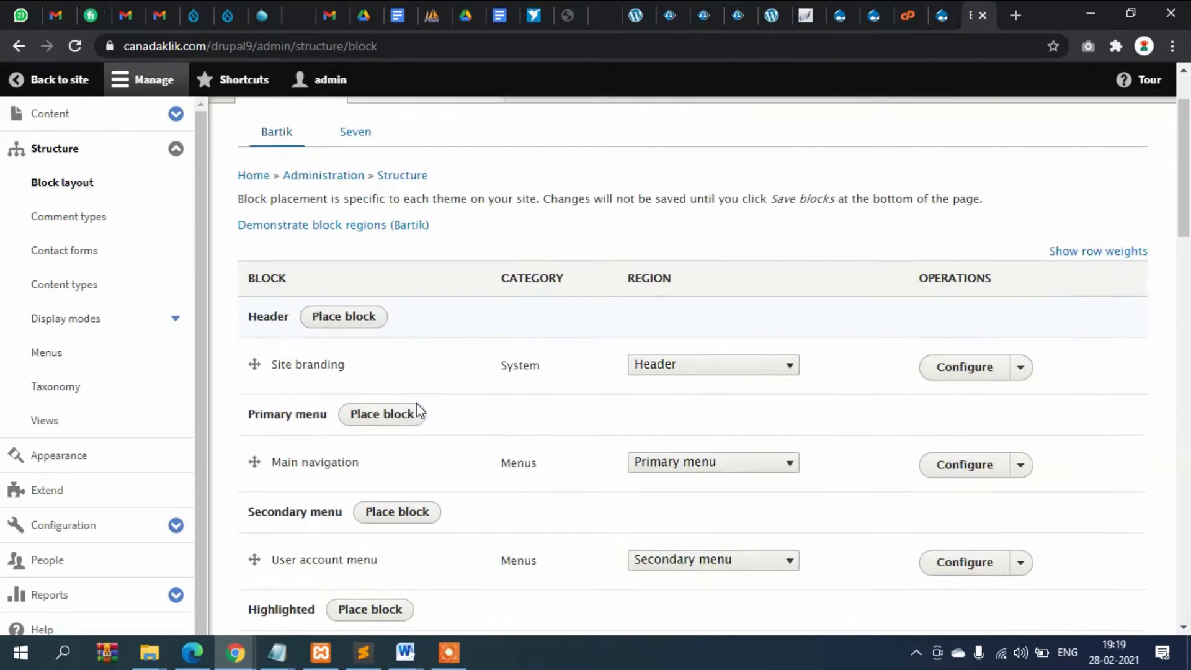
scroll(415, 403, up, 2)
click(412, 191)
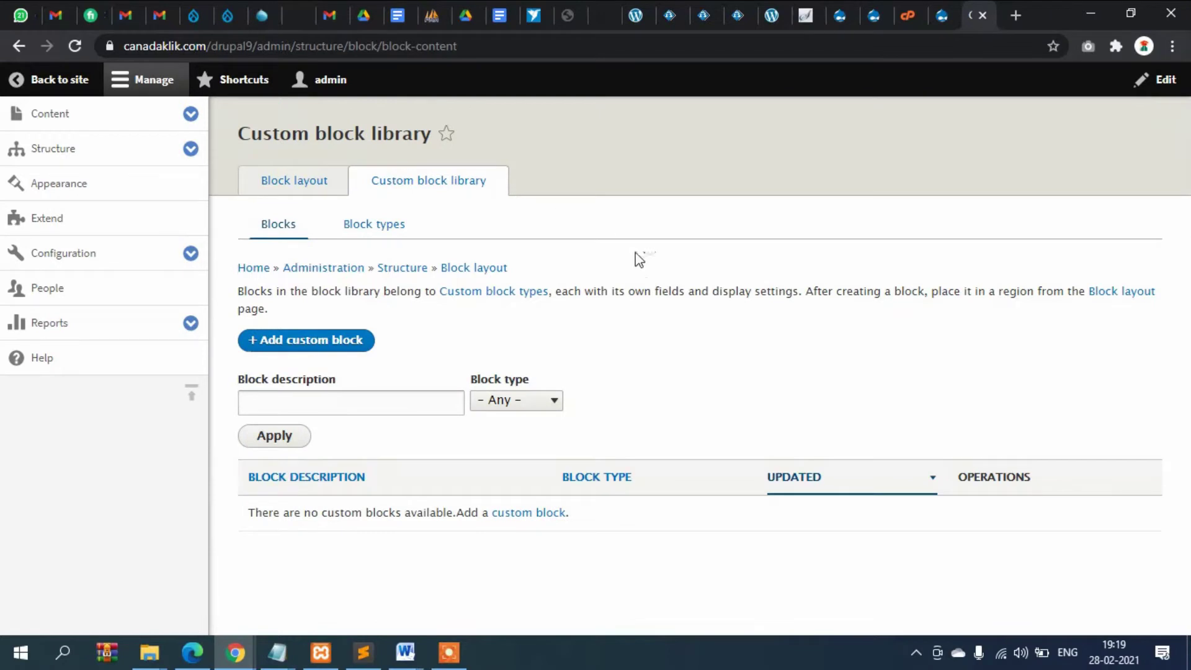
Step: Add a basic block 'About Us' with body 'Hello Guys this text will appear in the bottom section…' and save it
click(305, 340)
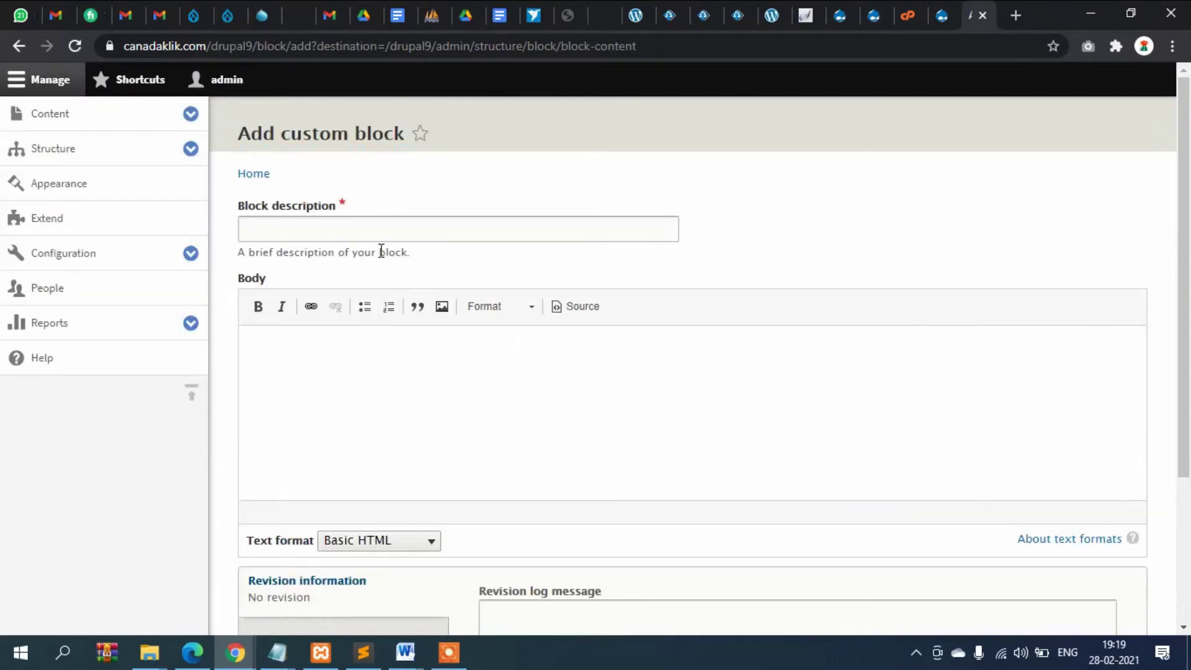
drag(380, 251, 384, 241)
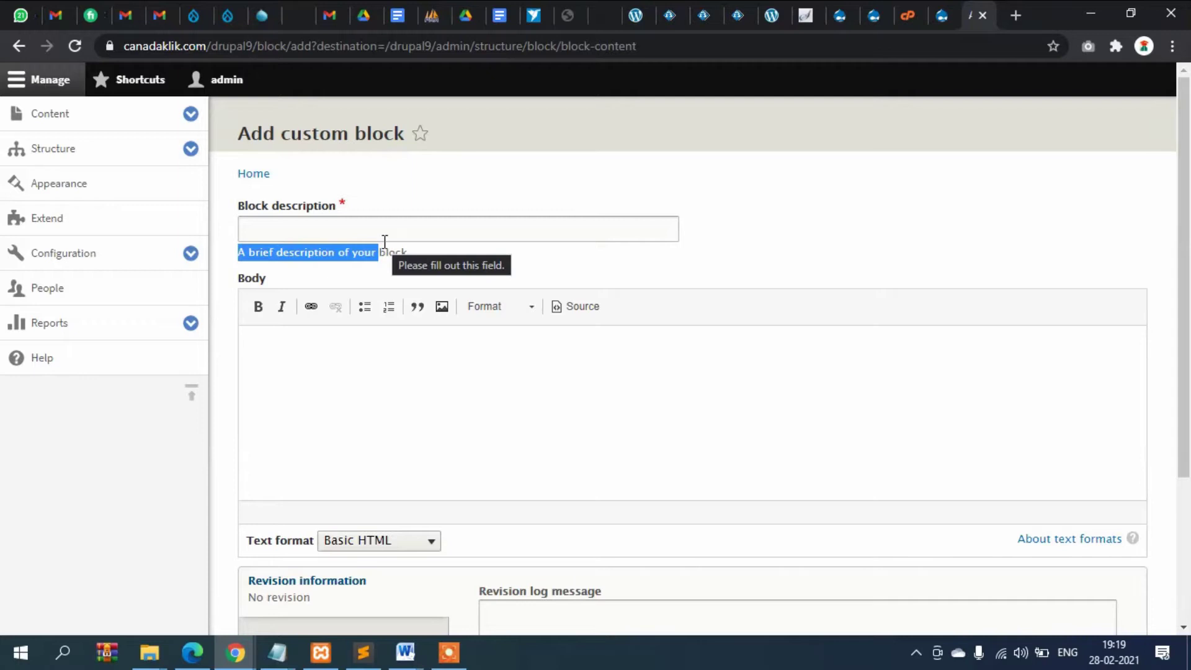
click(381, 222)
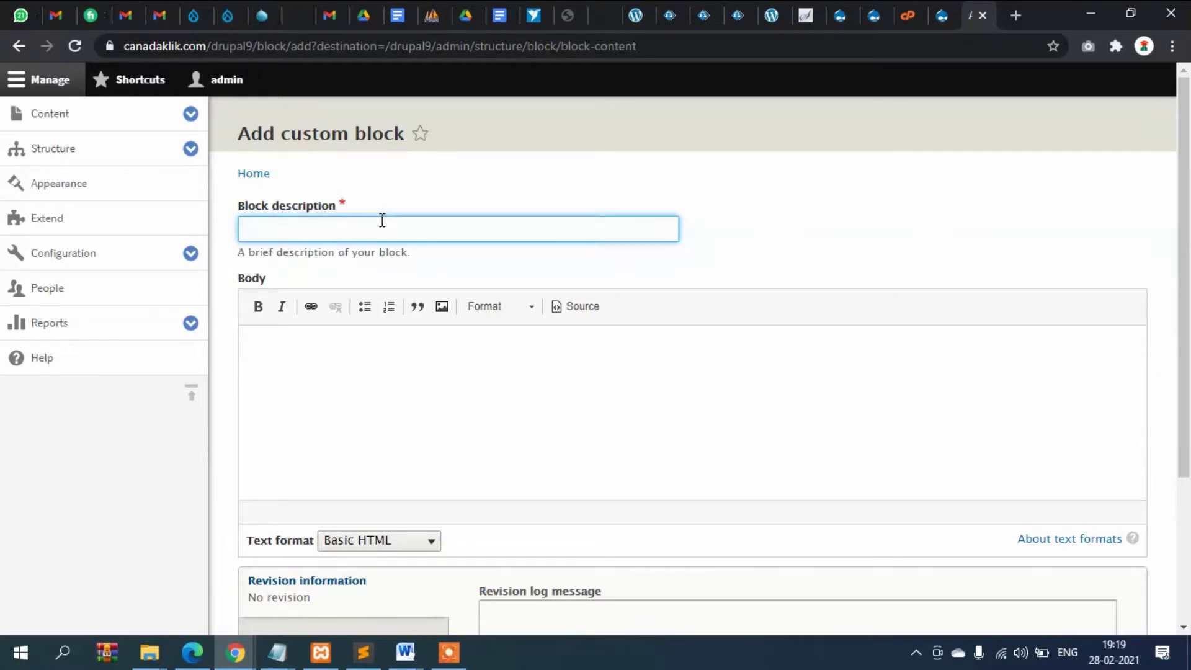
text(About Us)
click(384, 383)
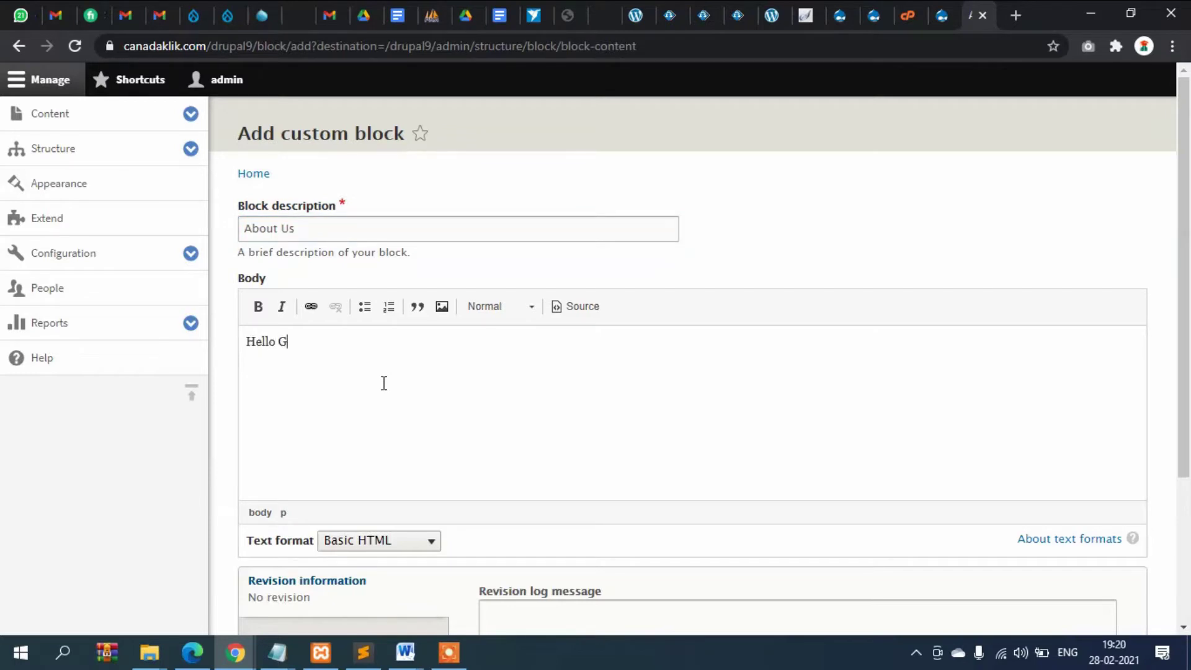
text(Hello Guys this text will appear)
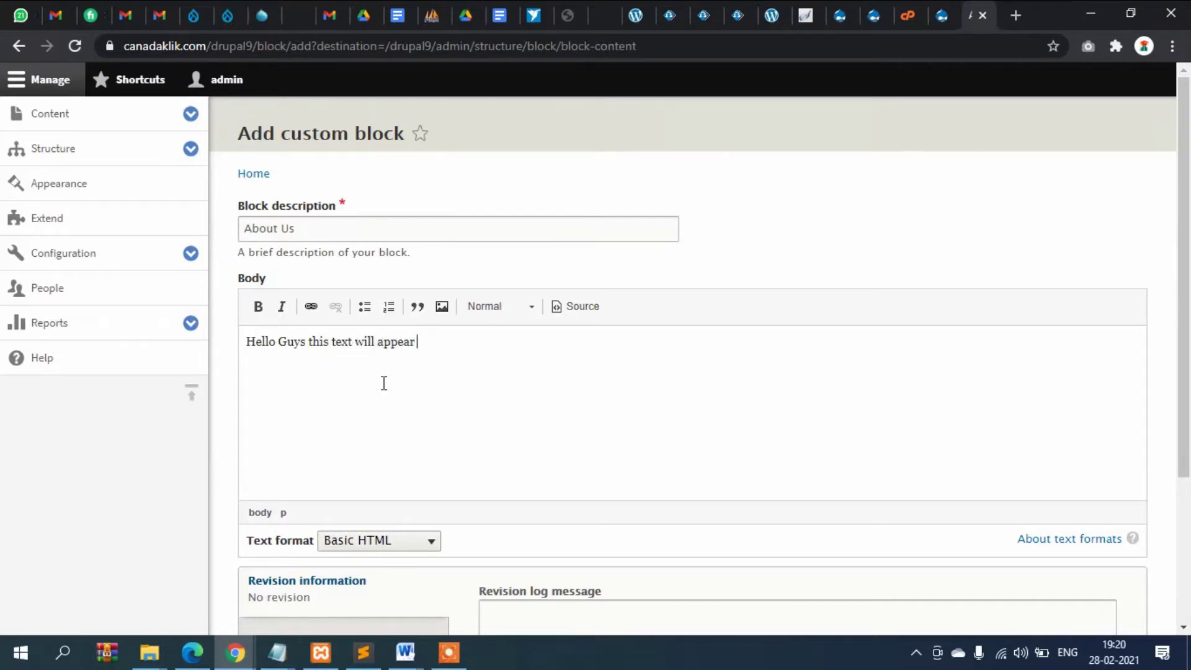
text( in the bottom sect)
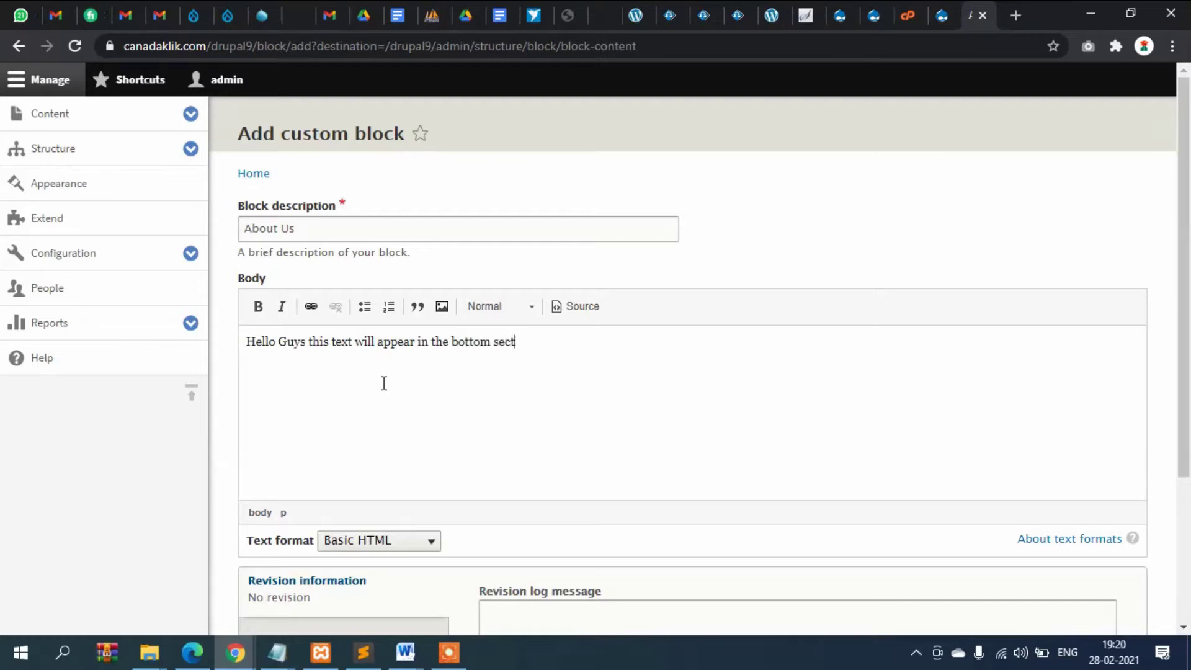
text(ion of this website thr)
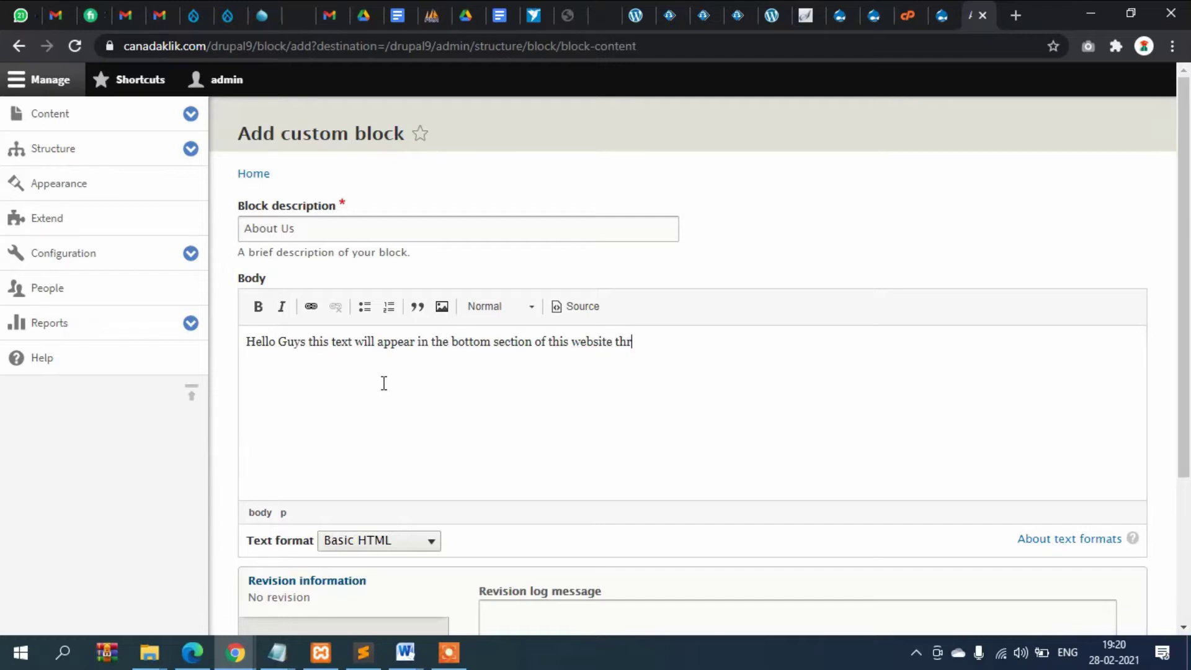
text(ough the block.)
scroll(526, 474, down, 3)
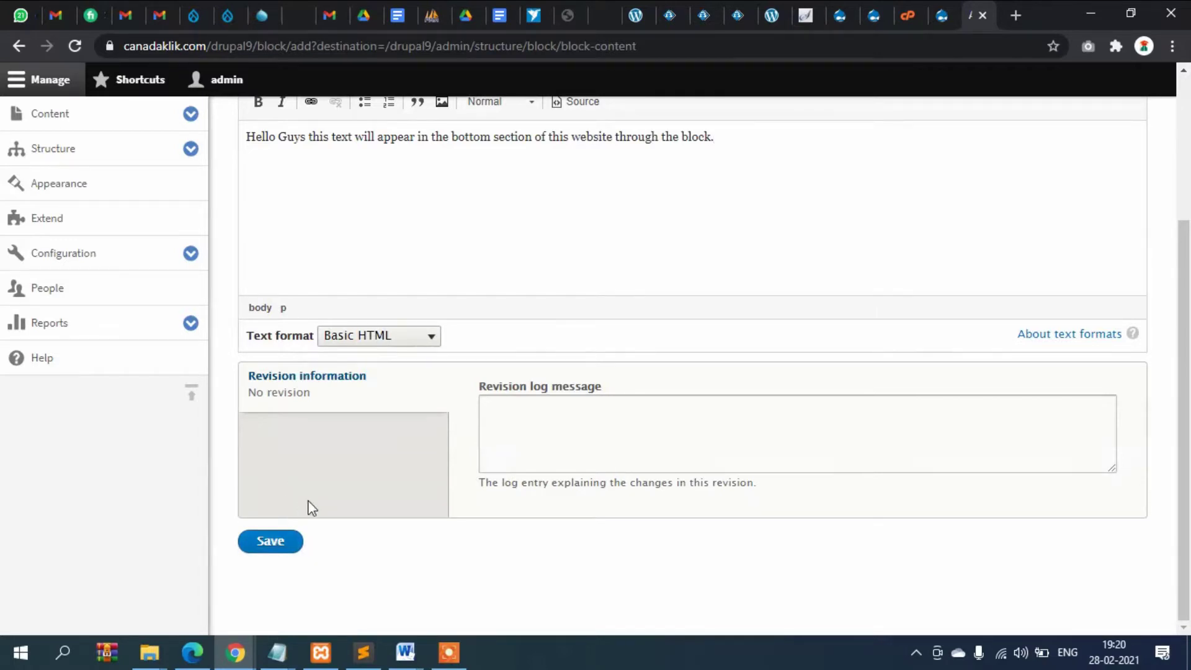
scroll(329, 505, up, 3)
scroll(332, 515, down, 3)
click(273, 543)
scroll(590, 394, up, 3)
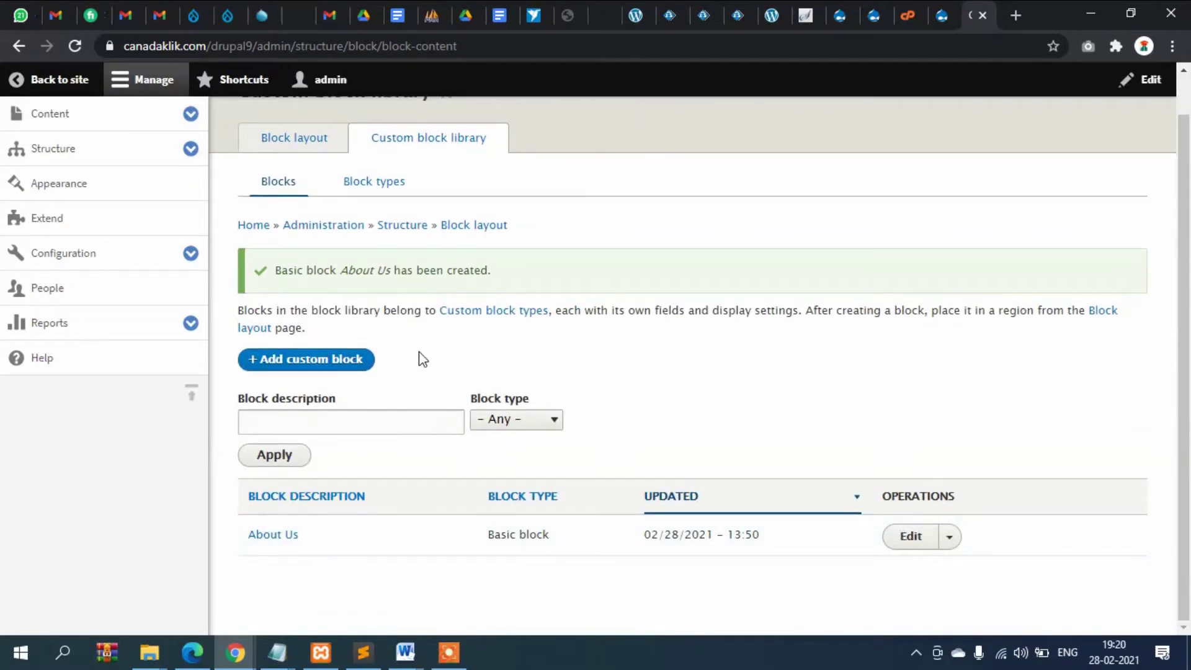
Step: Back on Block layout, scroll the Bartik table from Header down to the empty Footer regions and back
click(301, 147)
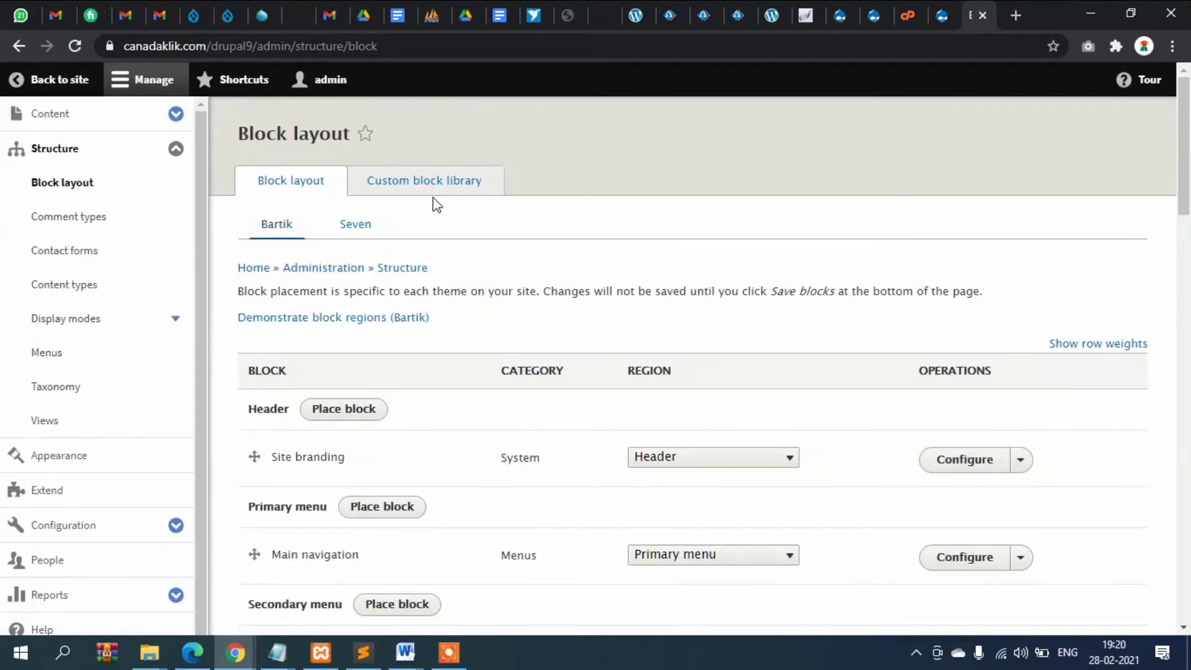
scroll(473, 289, down, 20)
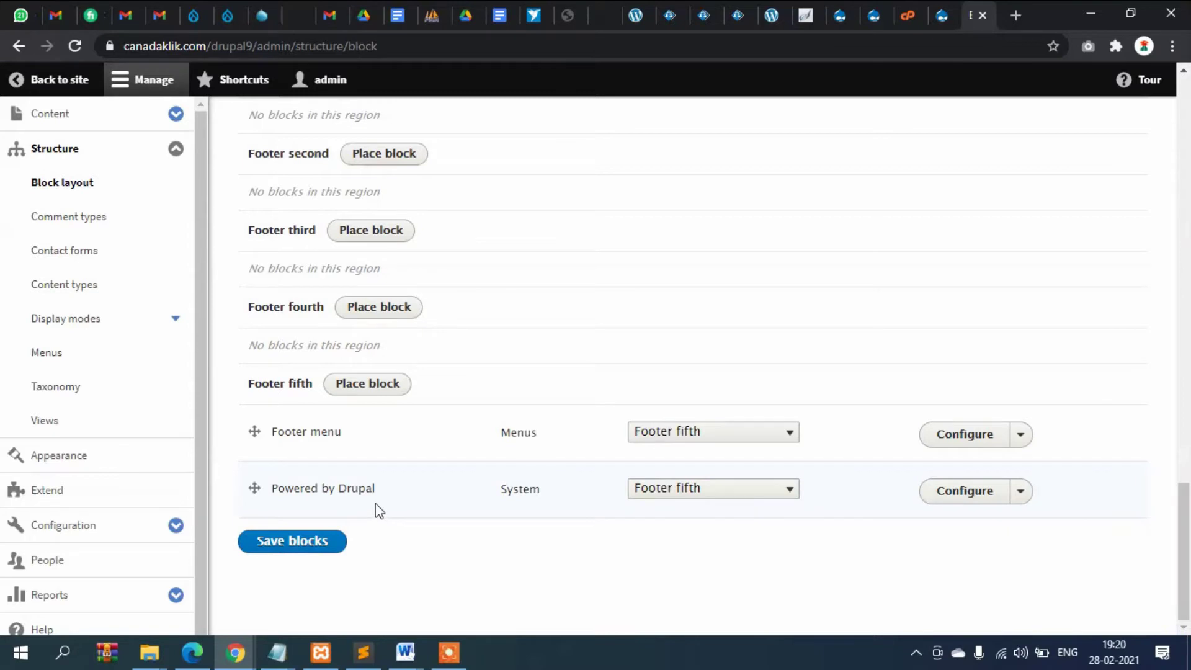
scroll(378, 512, up, 7)
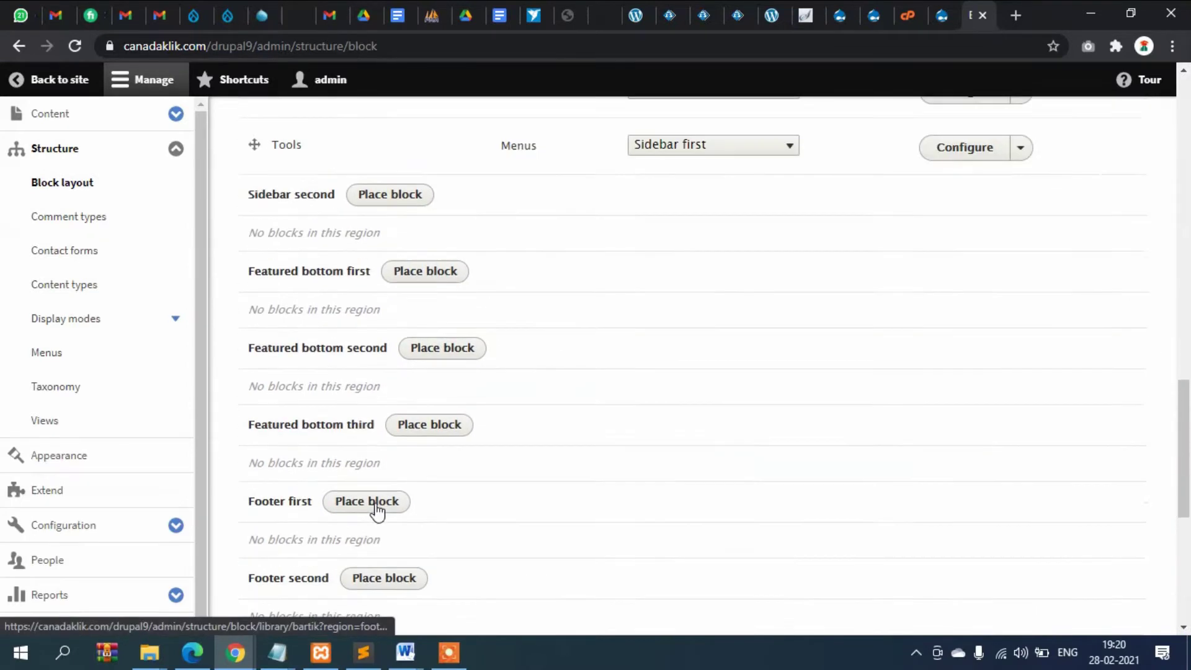
scroll(377, 511, up, 6)
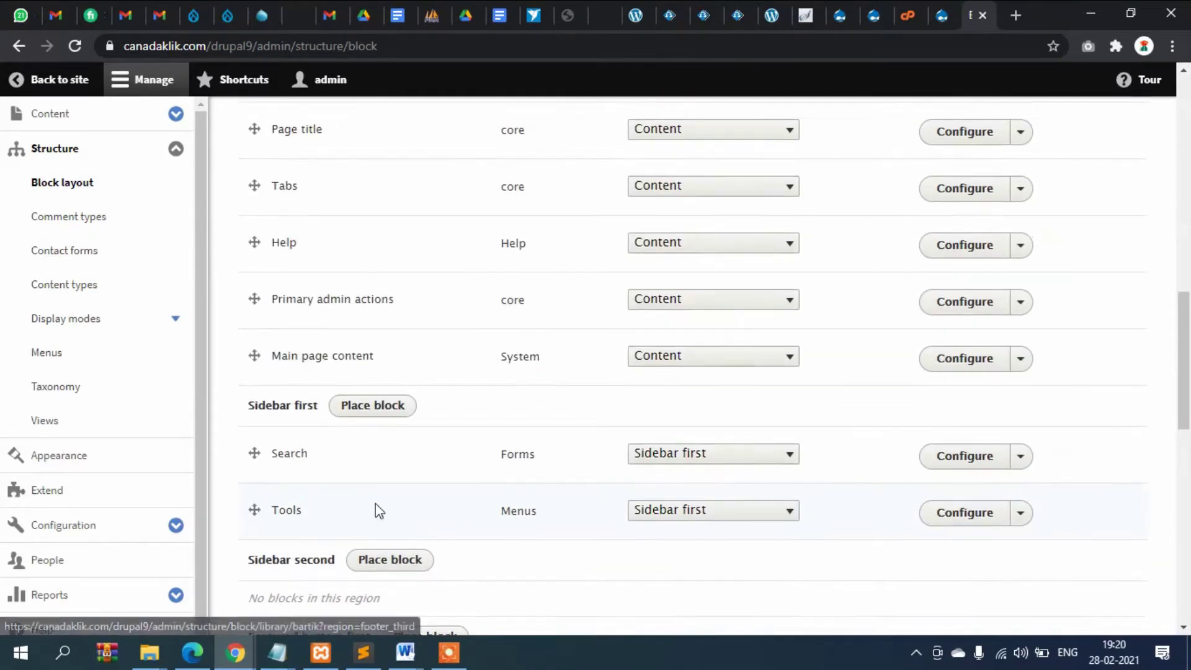
scroll(377, 509, up, 4)
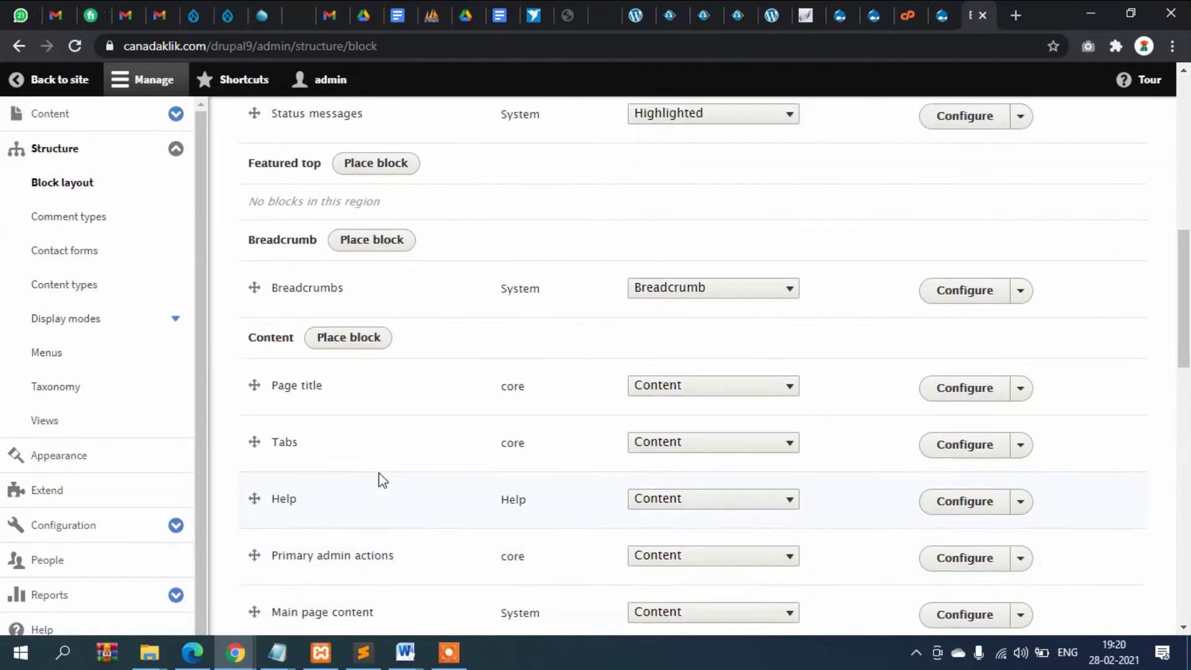
scroll(382, 480, up, 5)
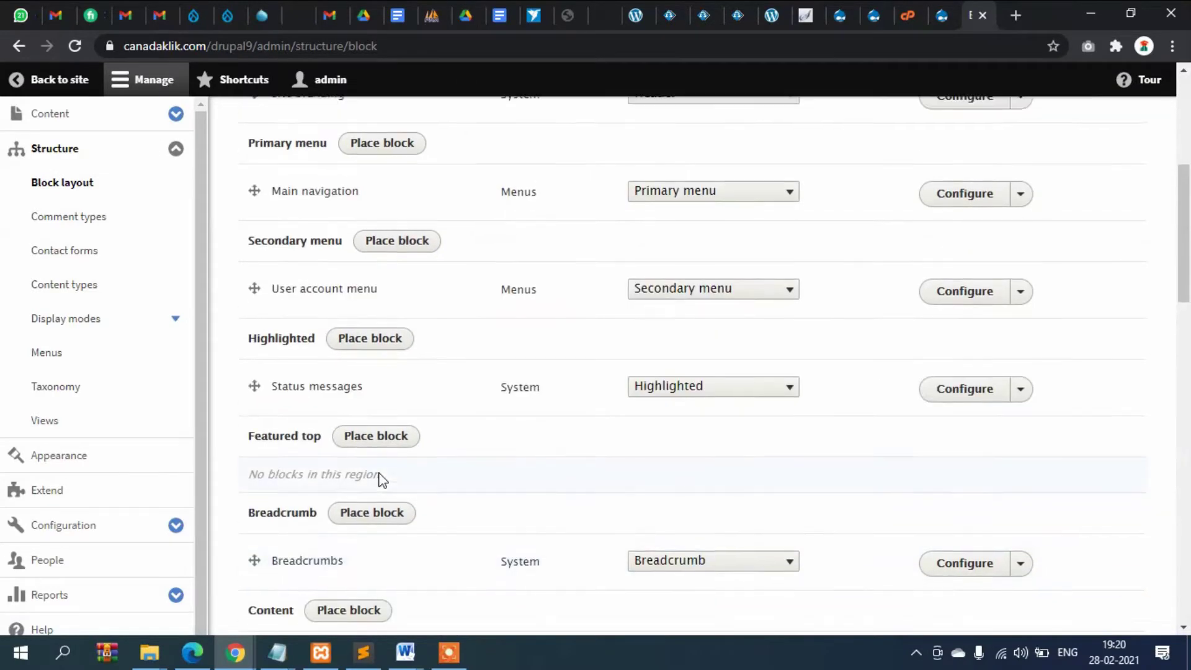
scroll(382, 480, up, 3)
scroll(382, 480, up, 2)
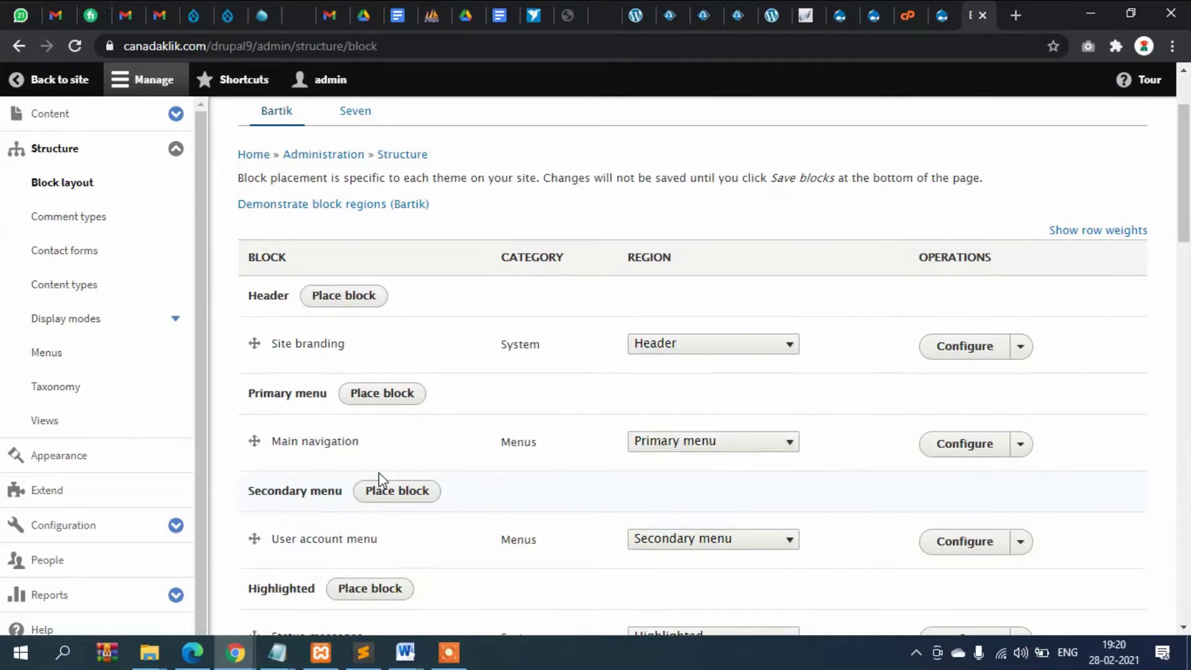
scroll(381, 479, down, 3)
scroll(378, 468, down, 4)
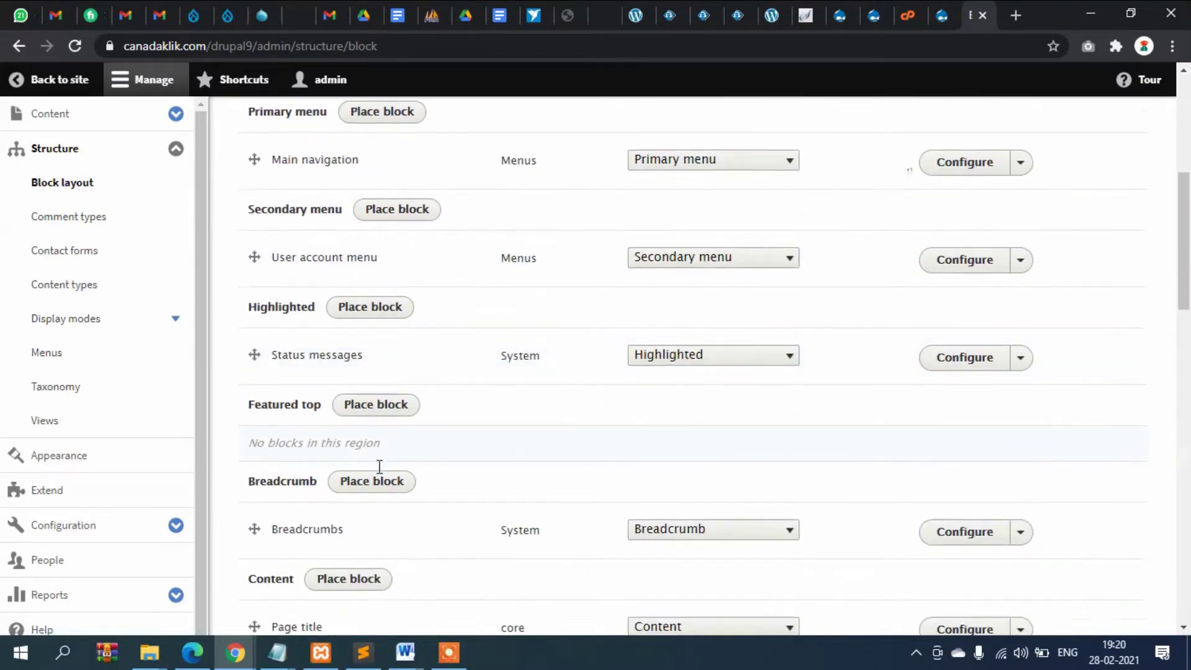
scroll(369, 448, down, 3)
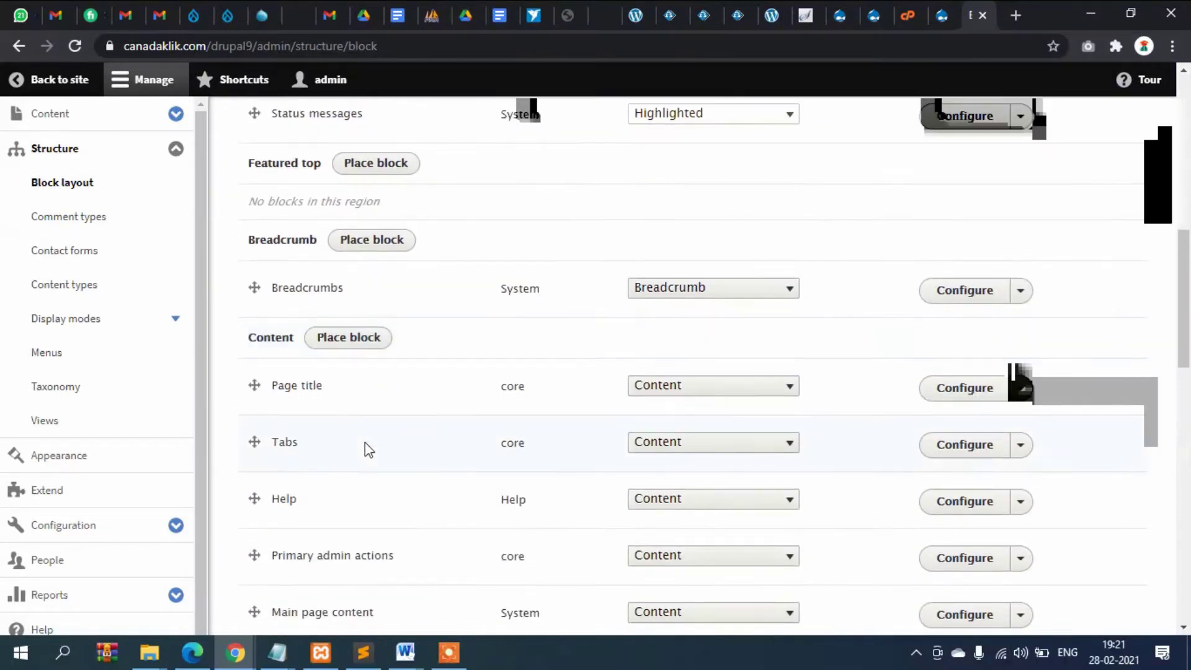
scroll(364, 441, down, 5)
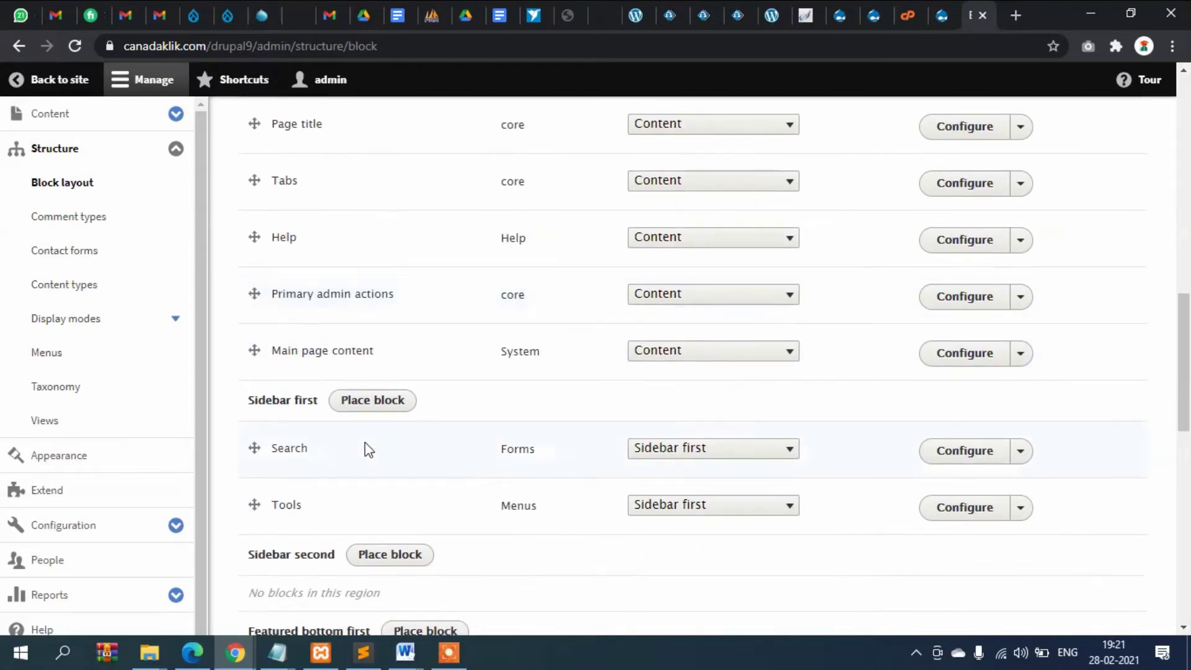
scroll(365, 442, down, 1)
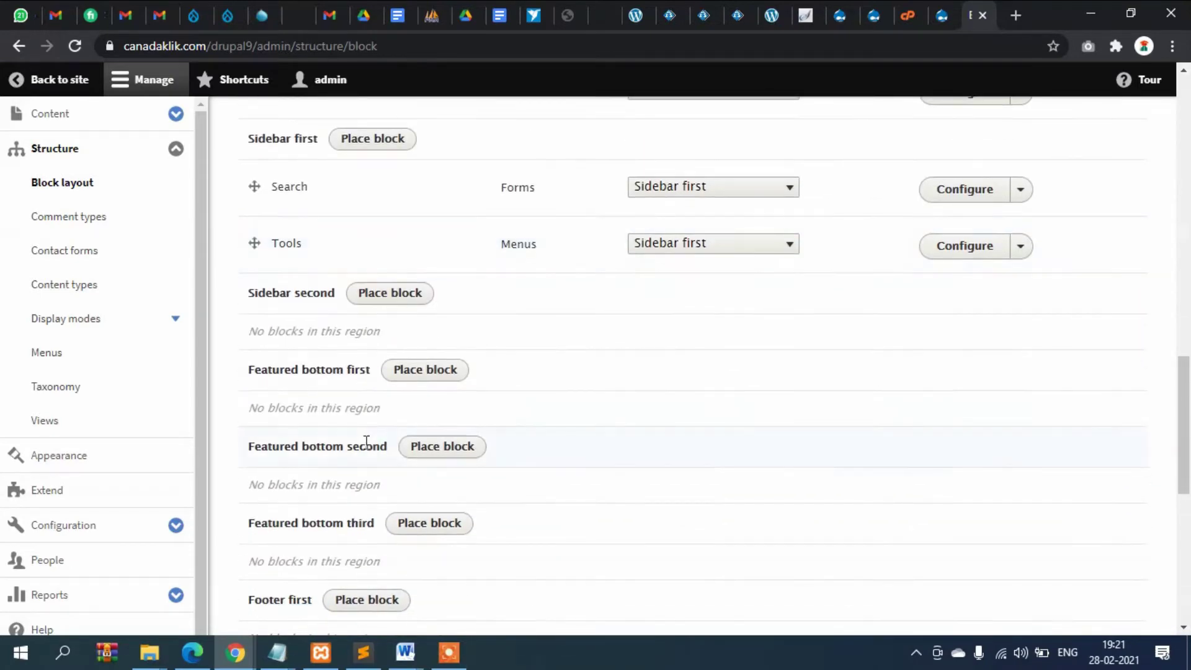
scroll(365, 441, down, 5)
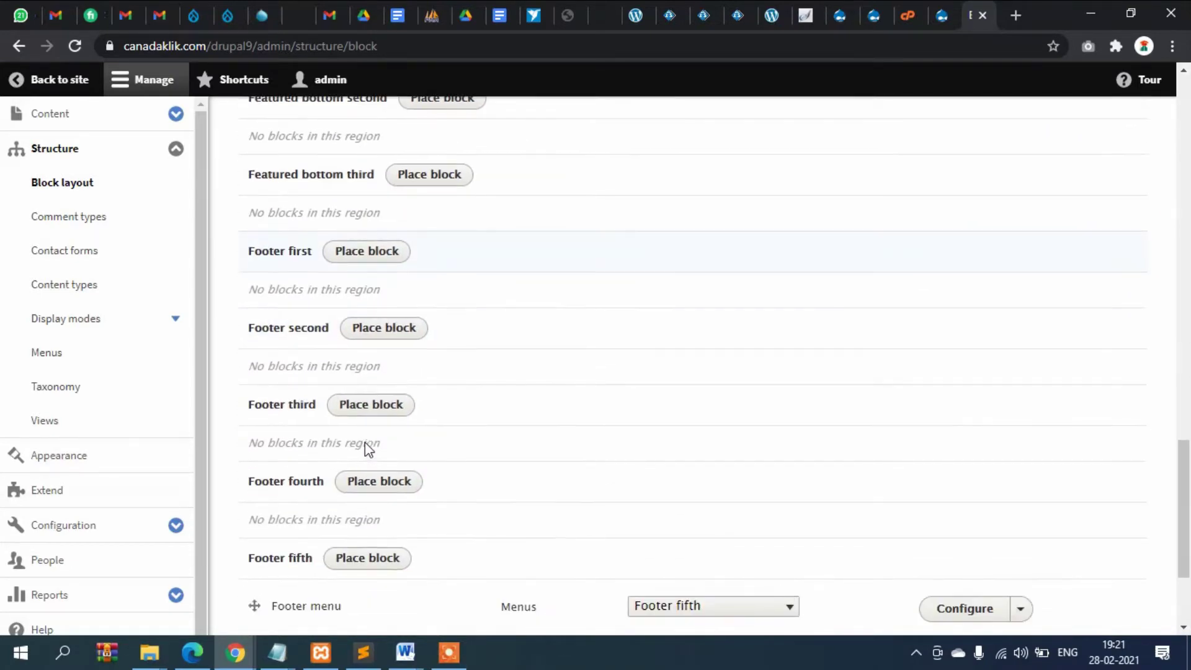
scroll(366, 446, down, 3)
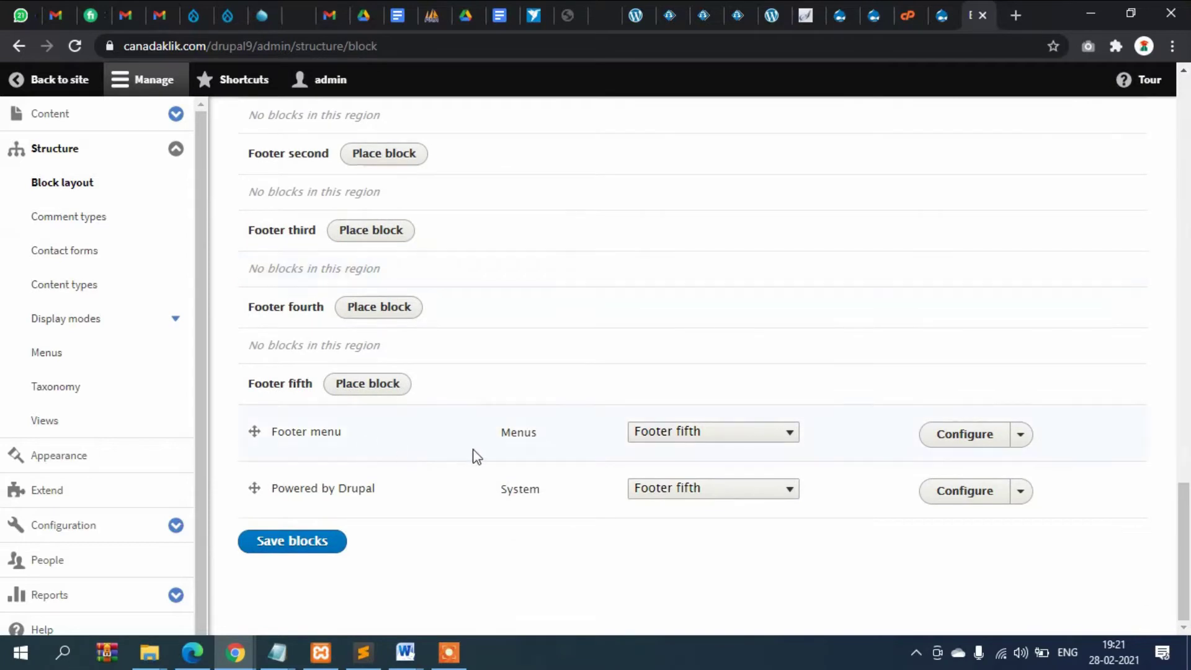
scroll(477, 456, up, 20)
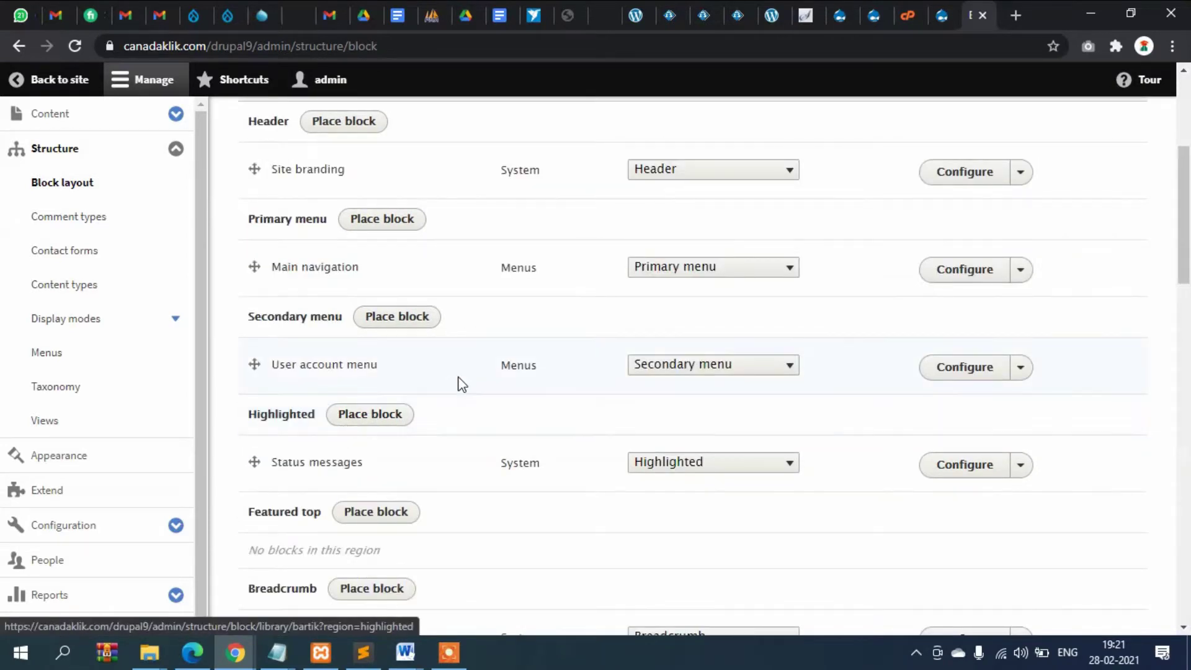
scroll(72, 431, down, 1)
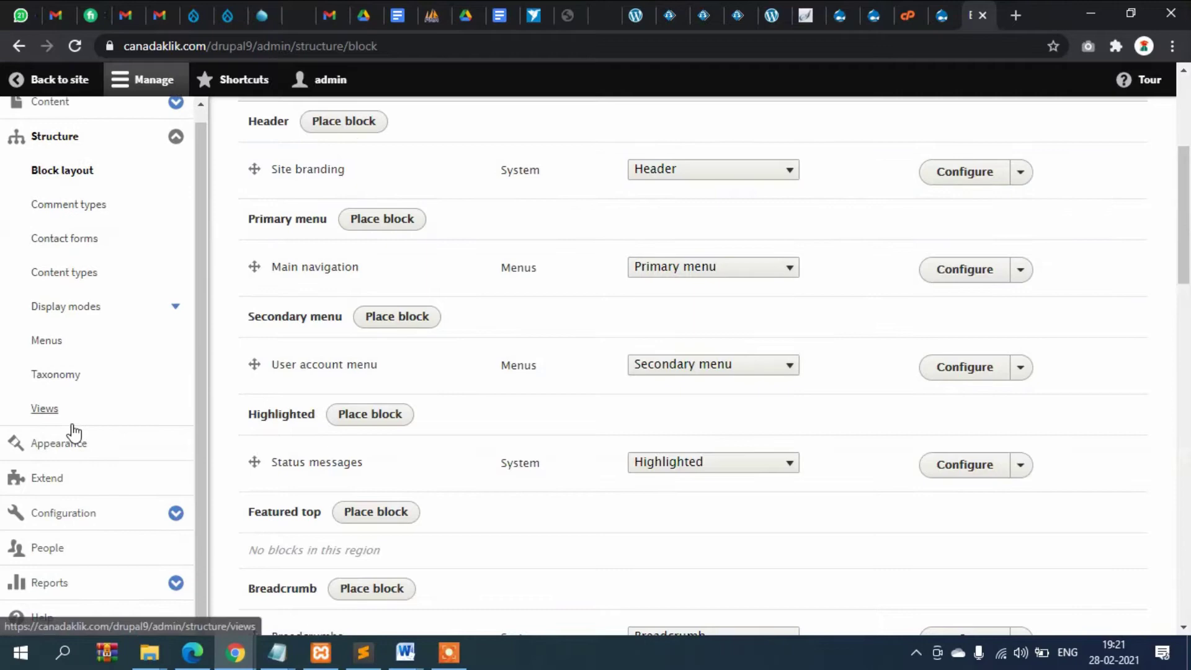
Step: Clear all caches from Configuration > Development > Performance
click(55, 516)
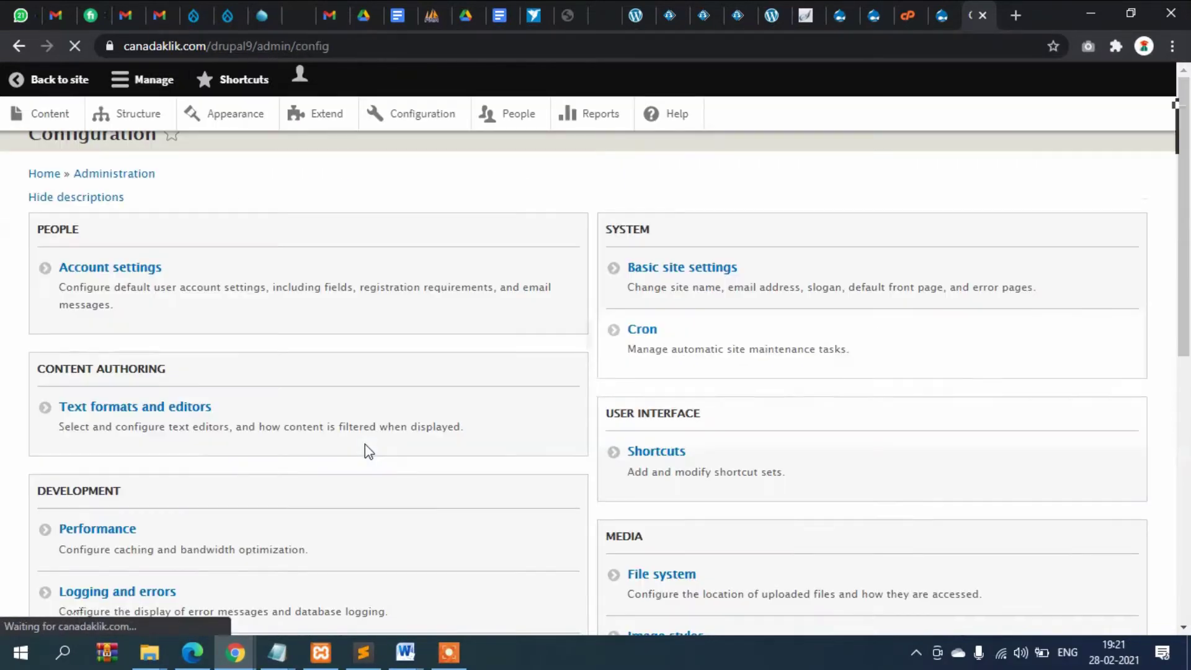
scroll(744, 341, down, 7)
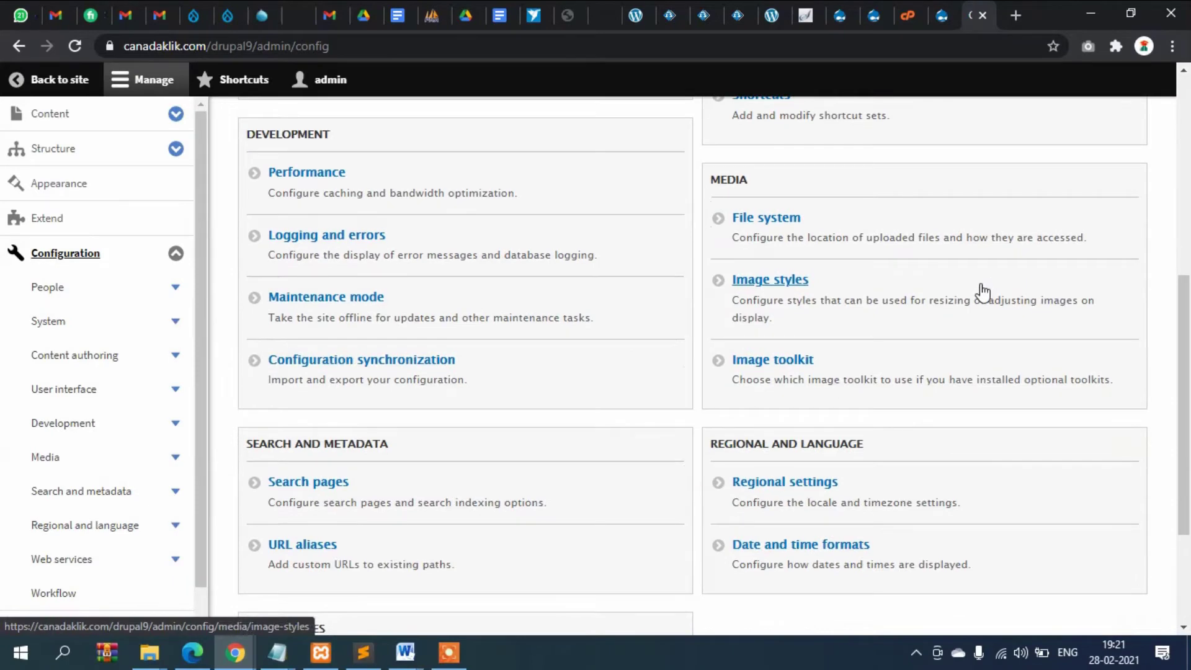
scroll(982, 292, down, 3)
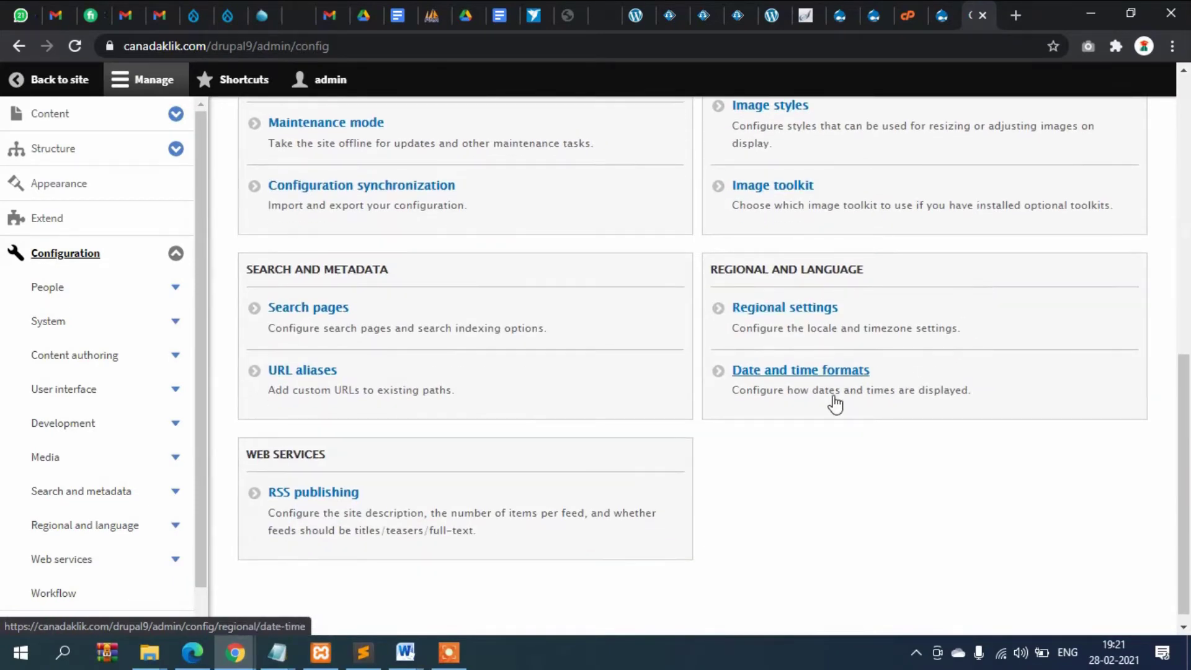
scroll(911, 354, up, 7)
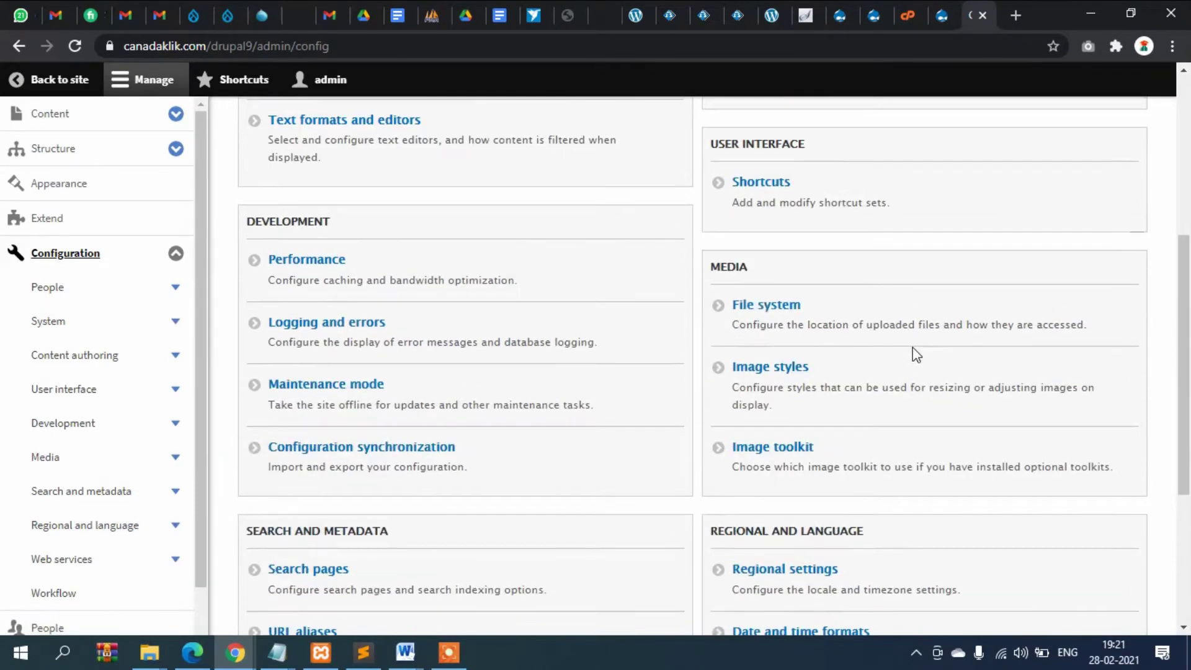
scroll(914, 357, up, 2)
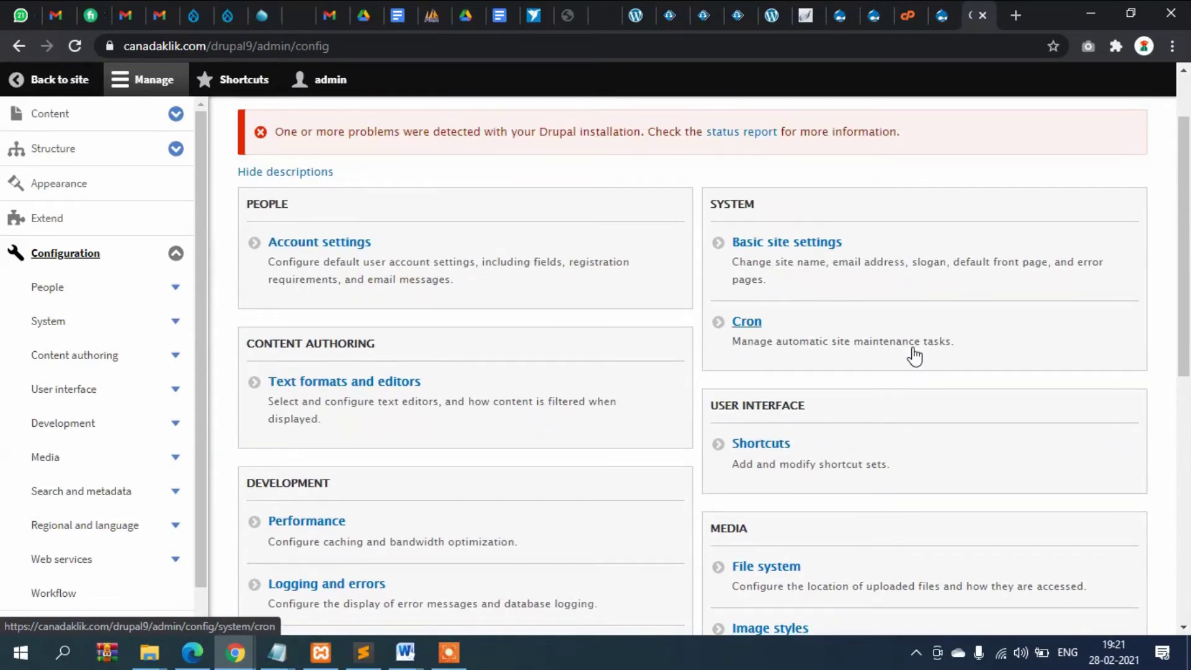
scroll(914, 356, down, 4)
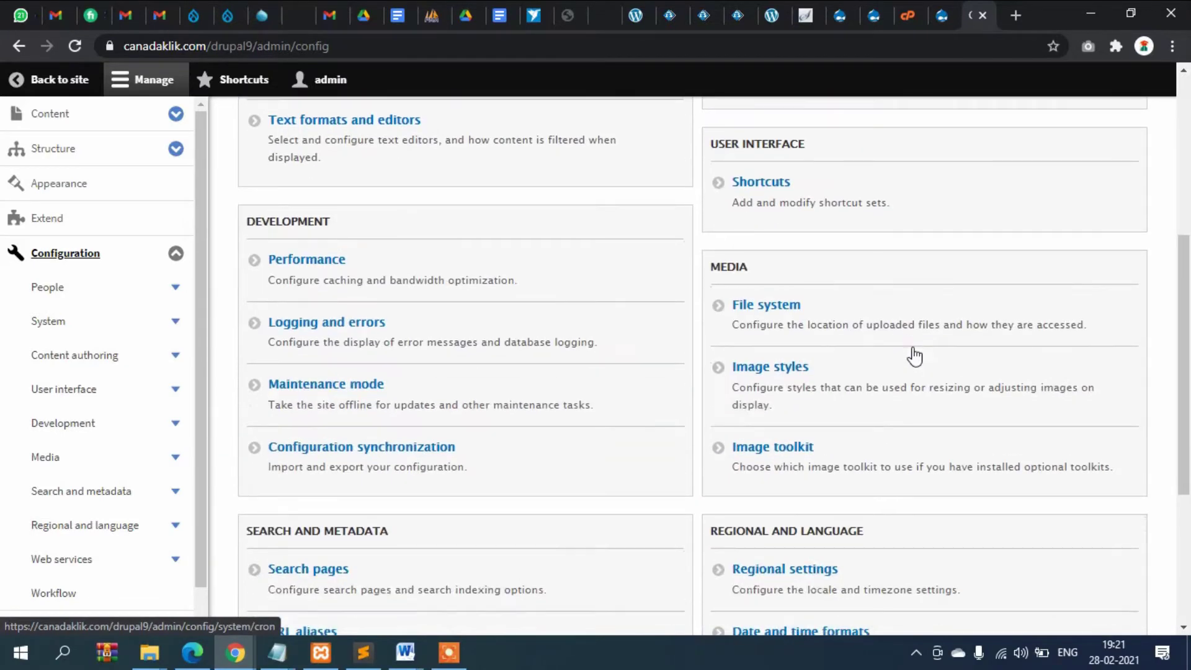
click(302, 265)
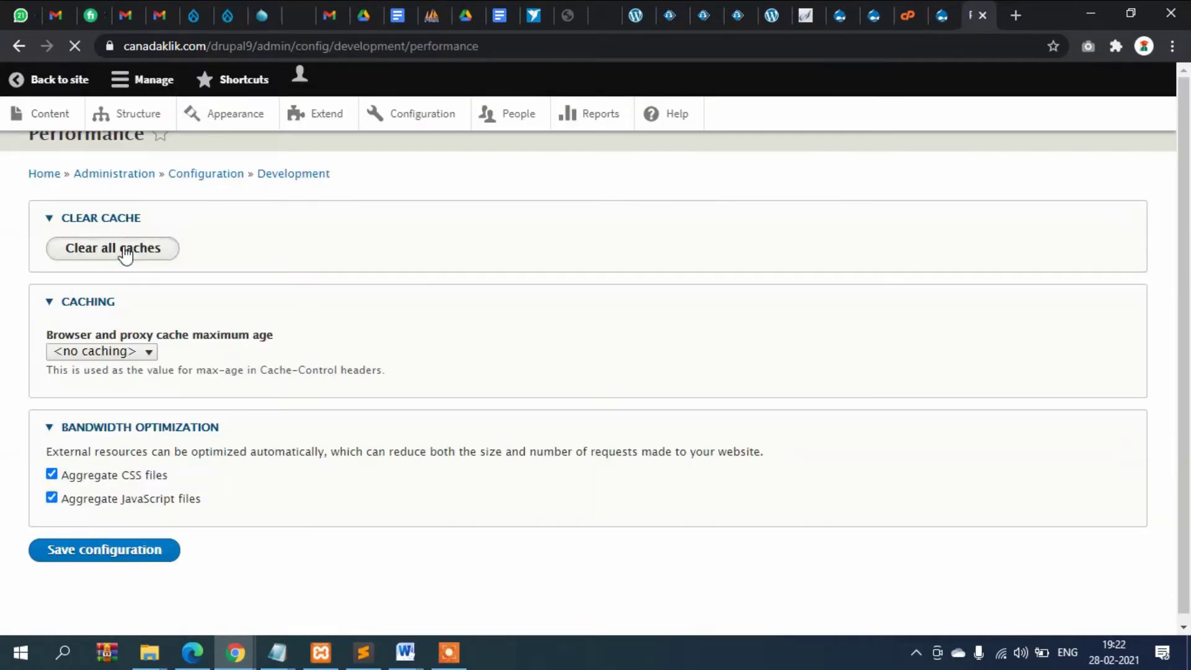
click(125, 251)
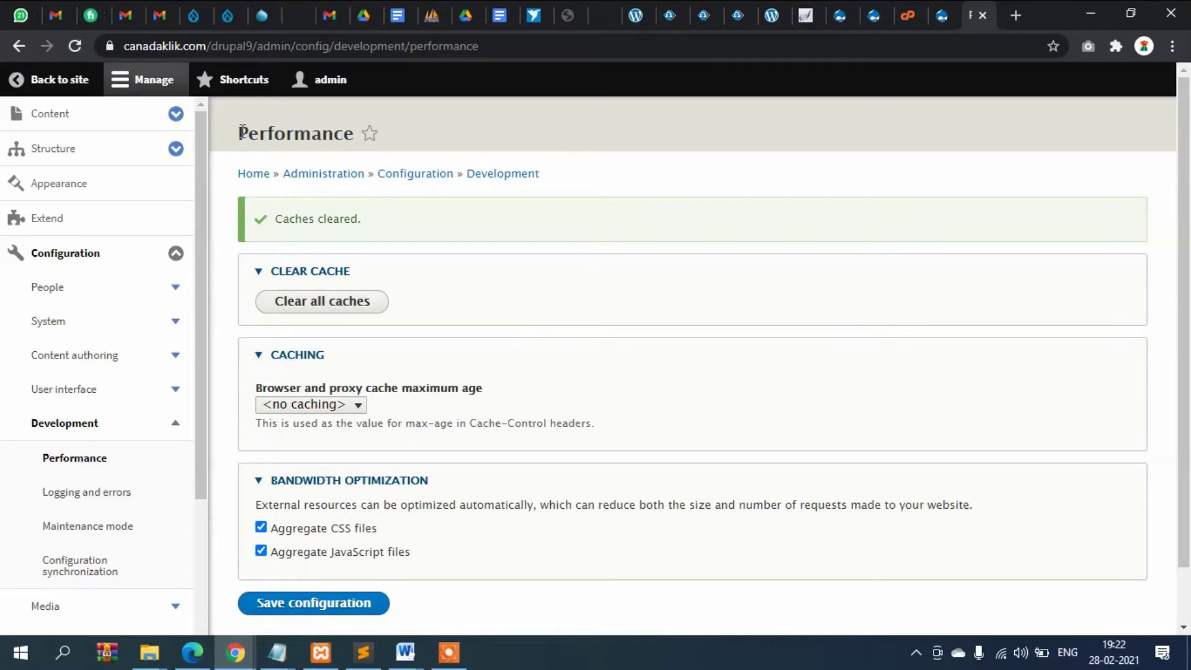
Step: Go through Content to Structure > Block layout and scroll to the empty Footer first–fourth regions
click(53, 116)
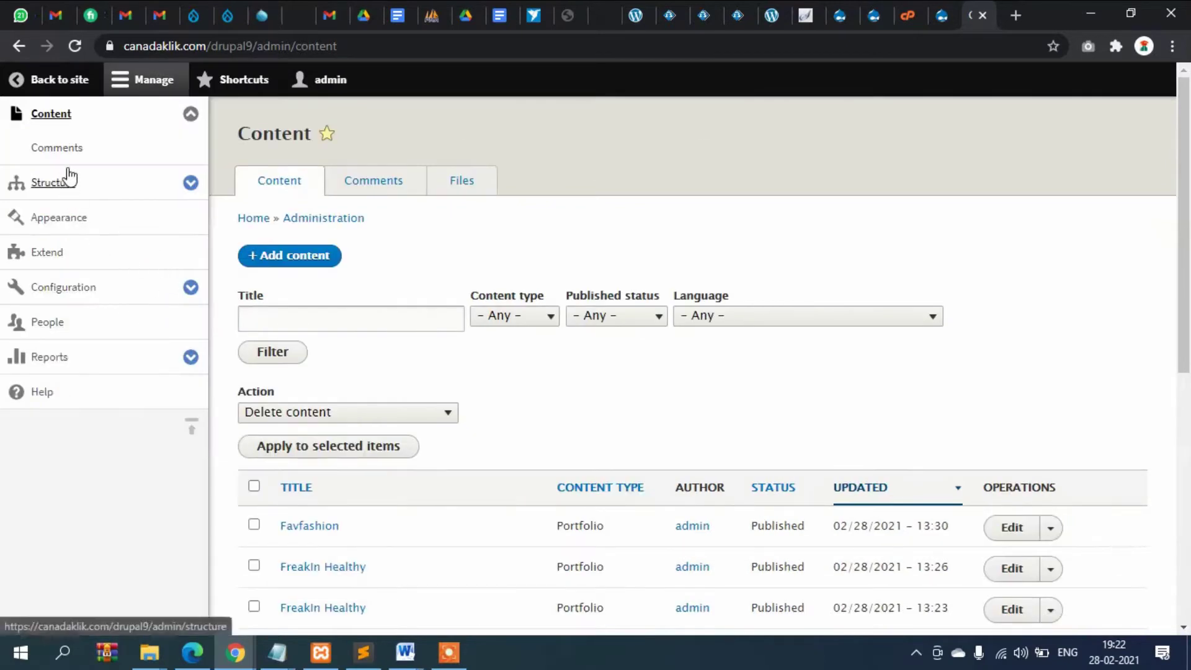
click(65, 194)
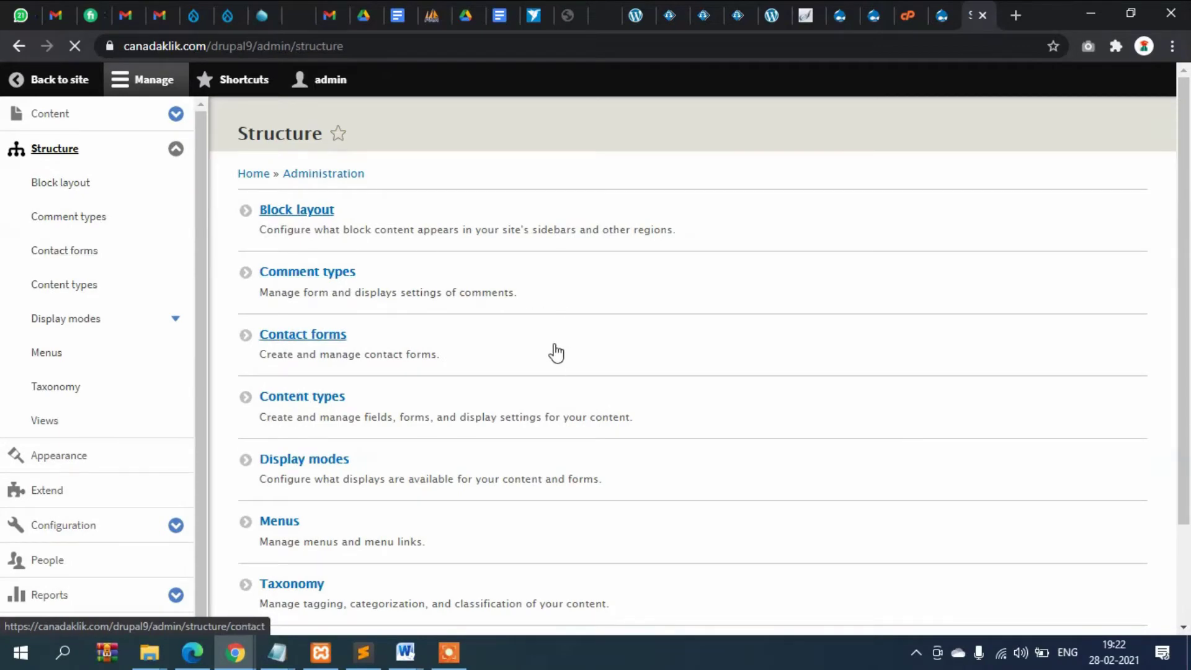
scroll(553, 348, down, 3)
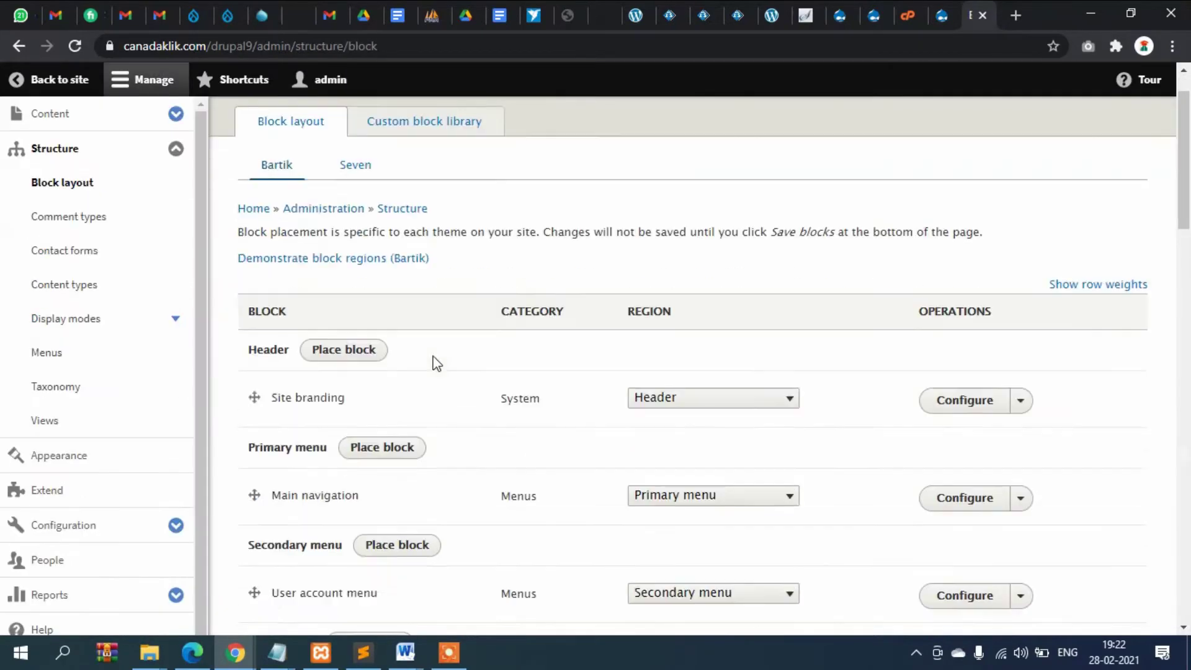
scroll(452, 329, down, 6)
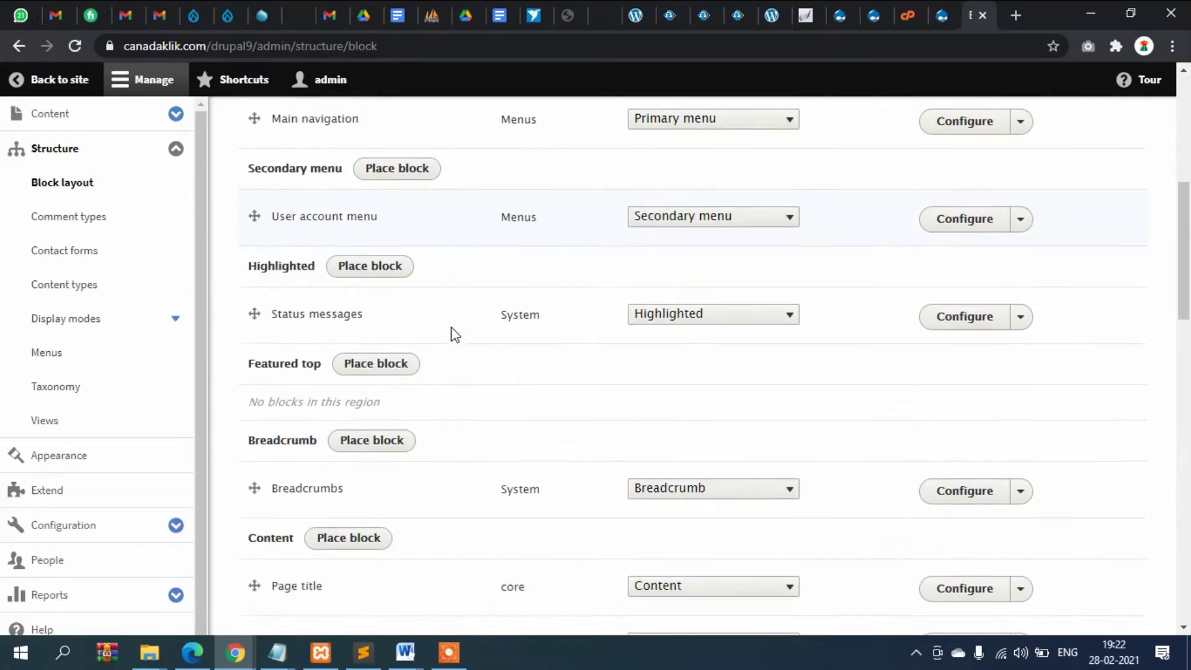
scroll(455, 334, down, 5)
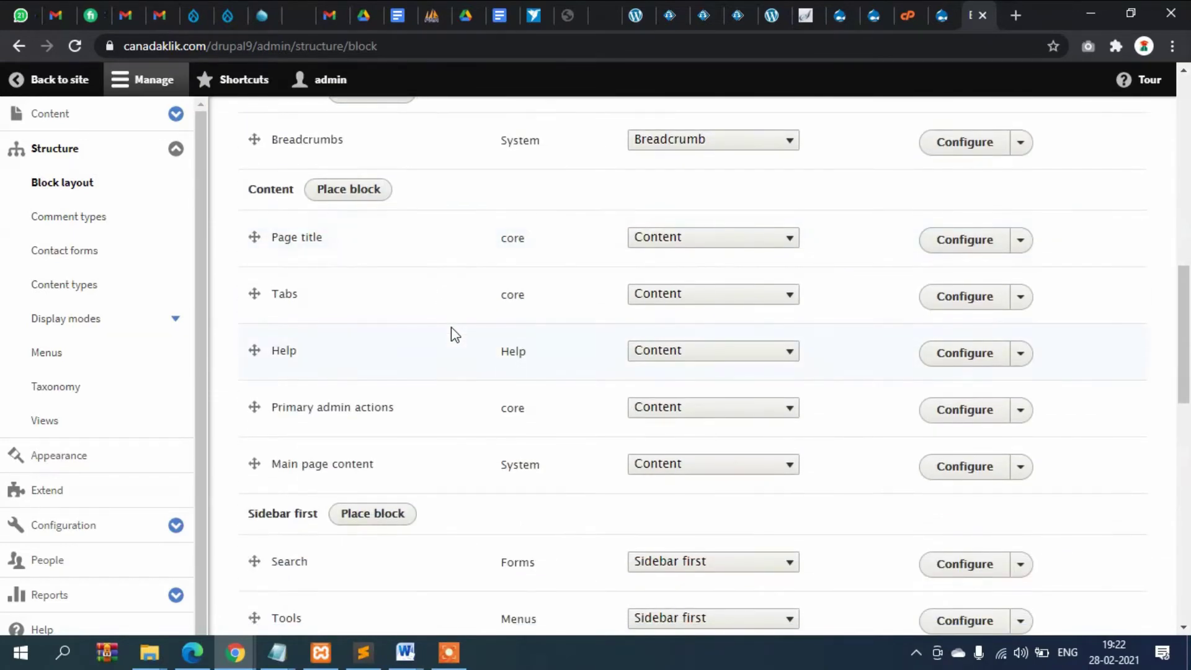
scroll(453, 328, down, 5)
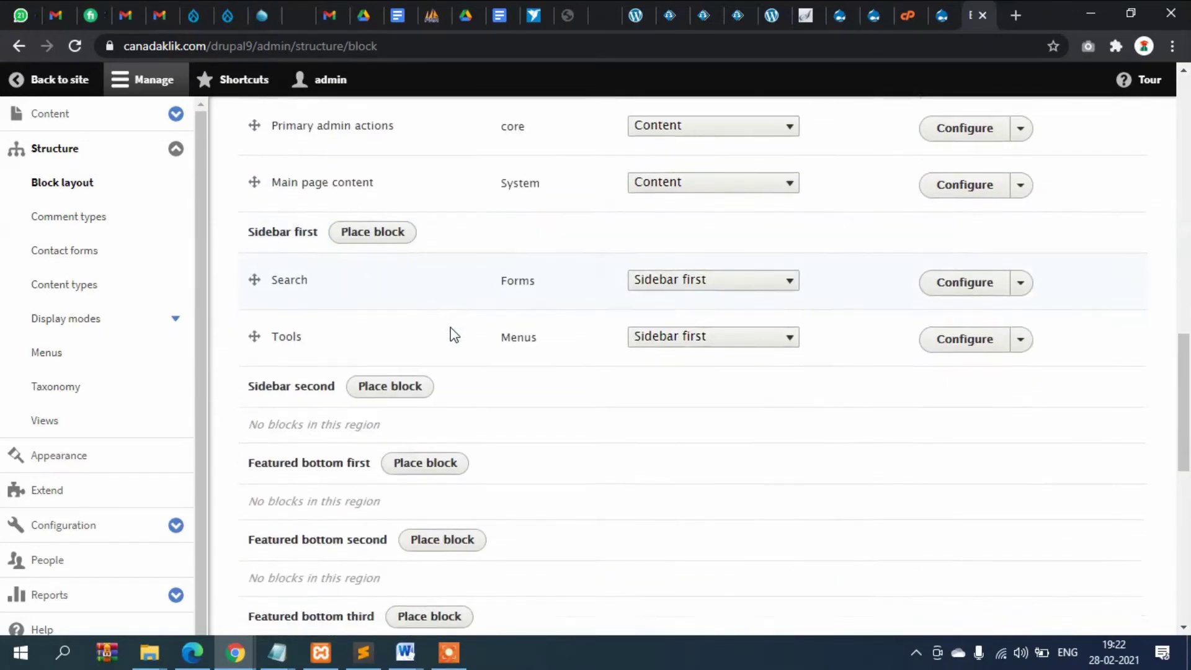
scroll(455, 335, down, 8)
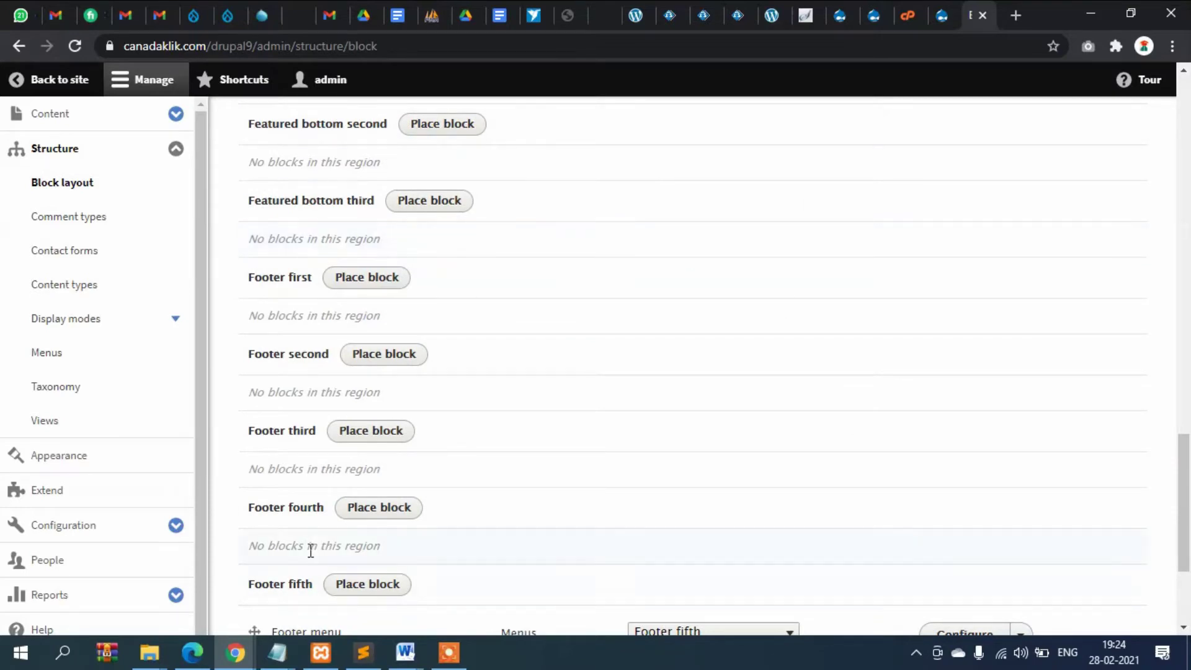
Step: Check the logged-out front page footer, which shows only Contact and Powered by Drupal
mouse_move(235, 652)
click(326, 589)
scroll(479, 372, down, 10)
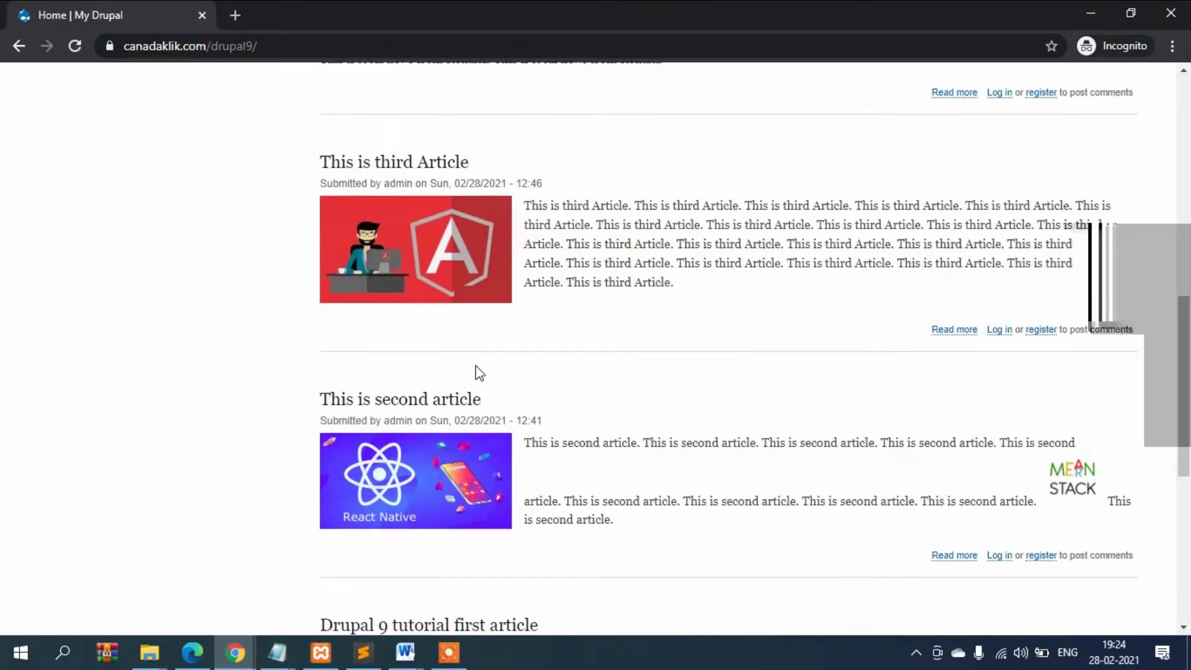
scroll(480, 372, down, 7)
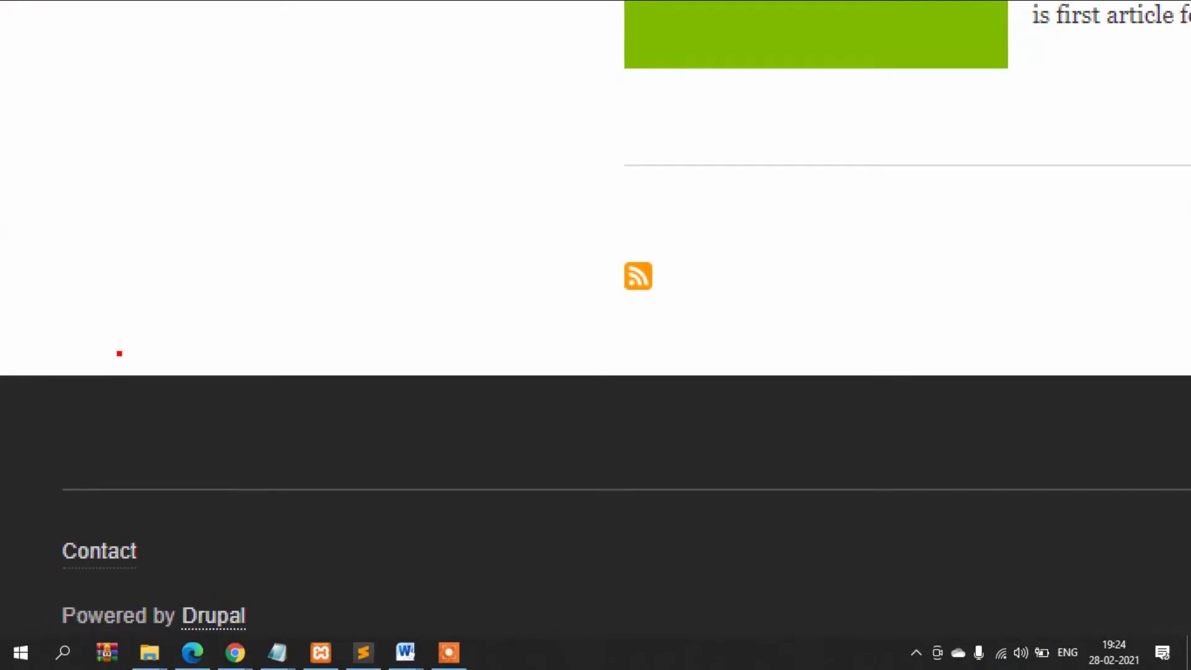
mouse_move(105, 313)
mouse_down()
mouse_move(92, 623)
mouse_move(123, 354)
mouse_up()
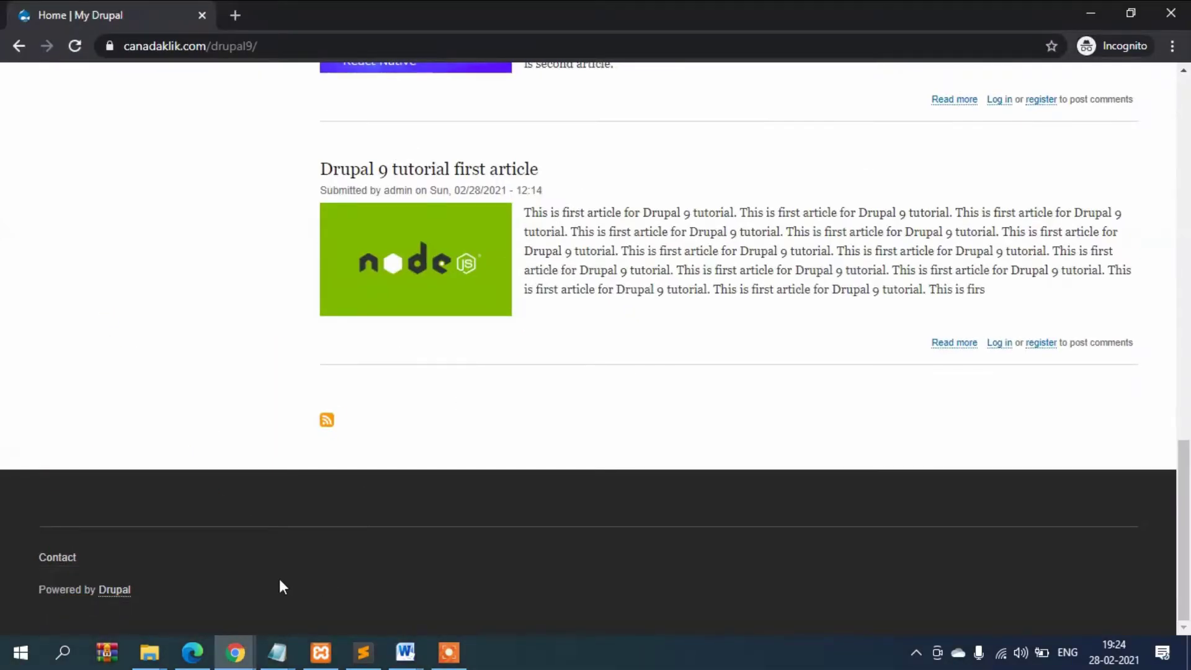
mouse_move(235, 652)
click(165, 602)
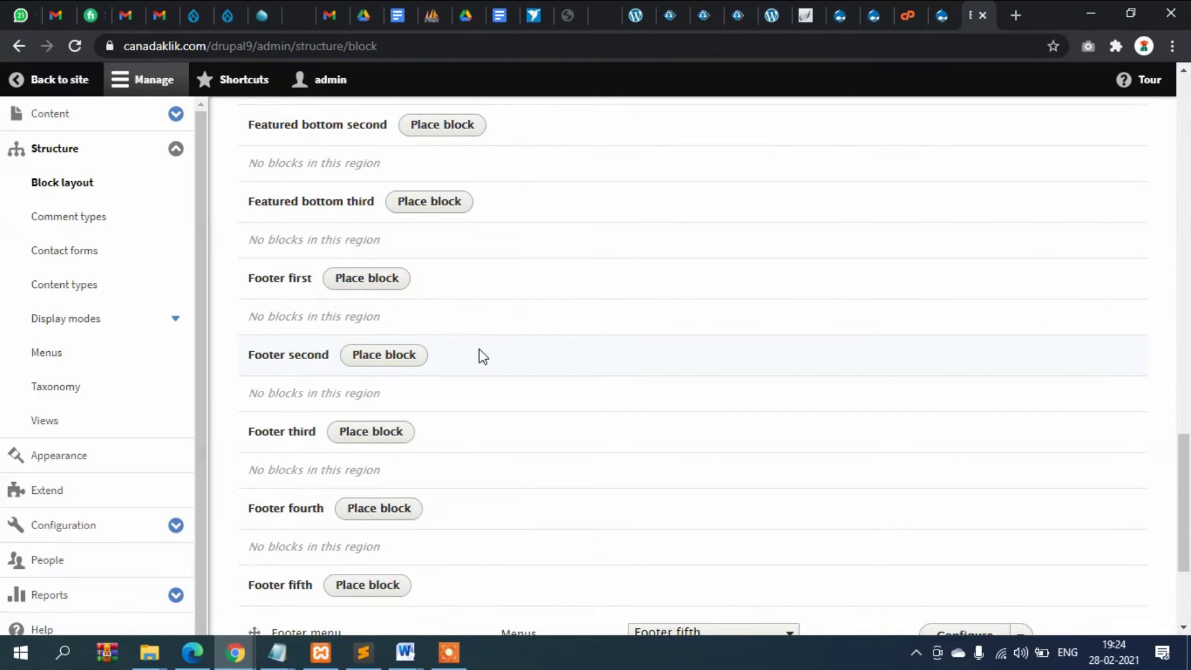
scroll(490, 360, up, 15)
scroll(503, 358, up, 4)
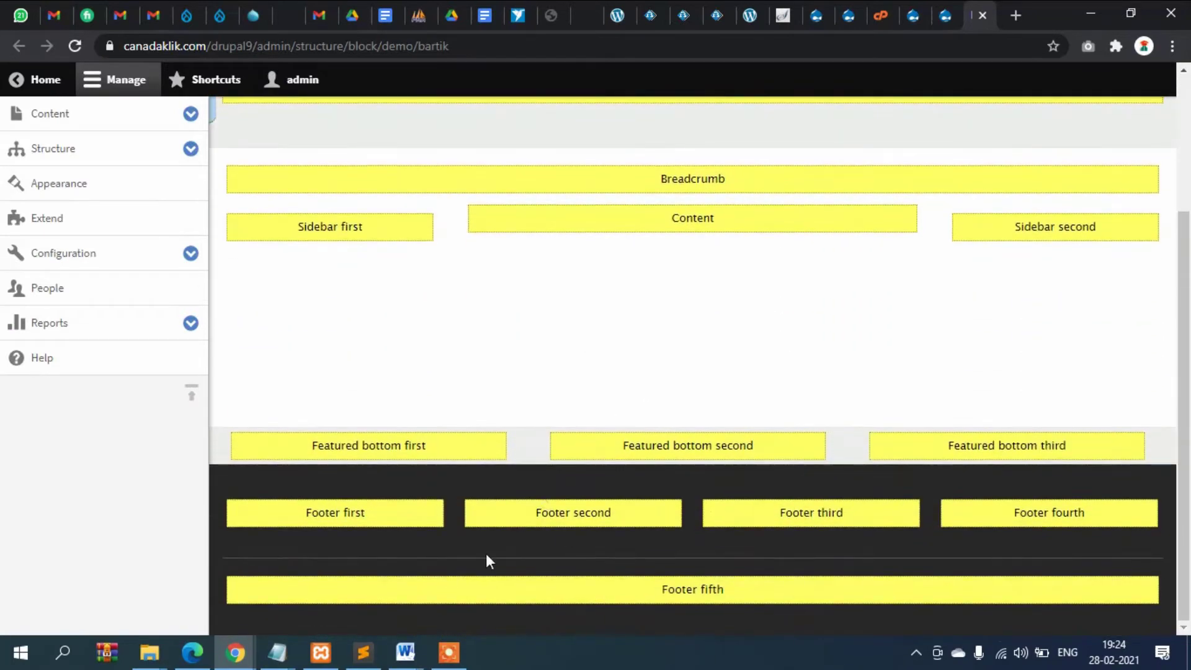
triple_click(325, 516)
drag(391, 521, 323, 518)
click(317, 518)
click(981, 16)
scroll(506, 370, down, 10)
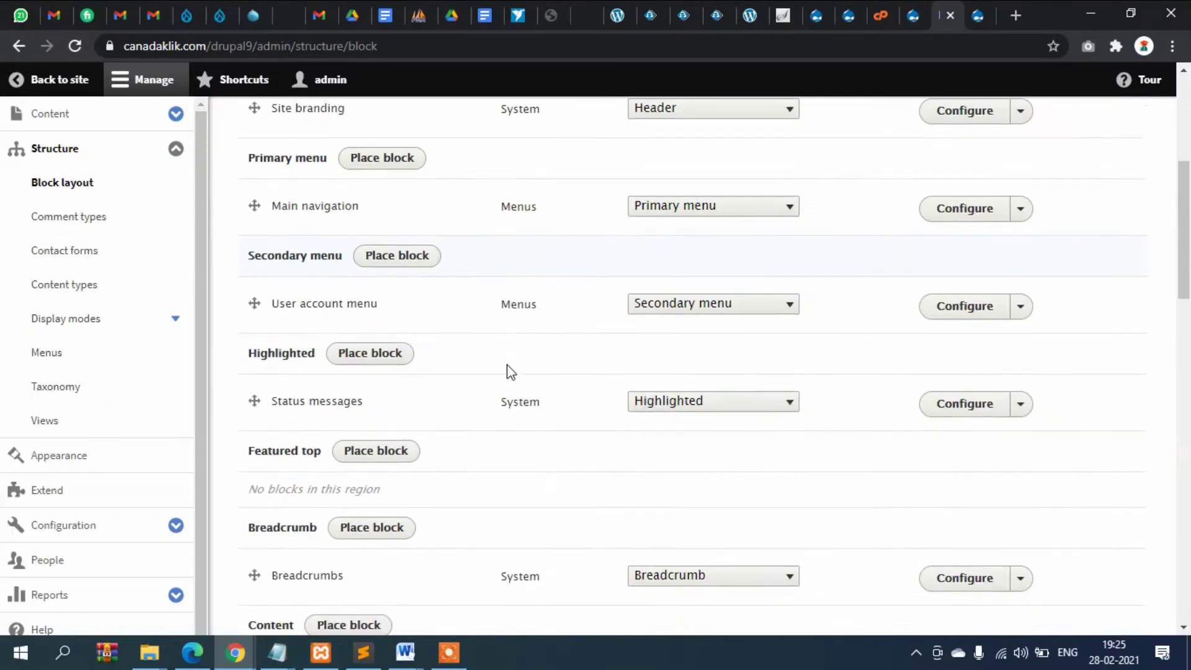
scroll(507, 366, down, 12)
scroll(506, 368, up, 1)
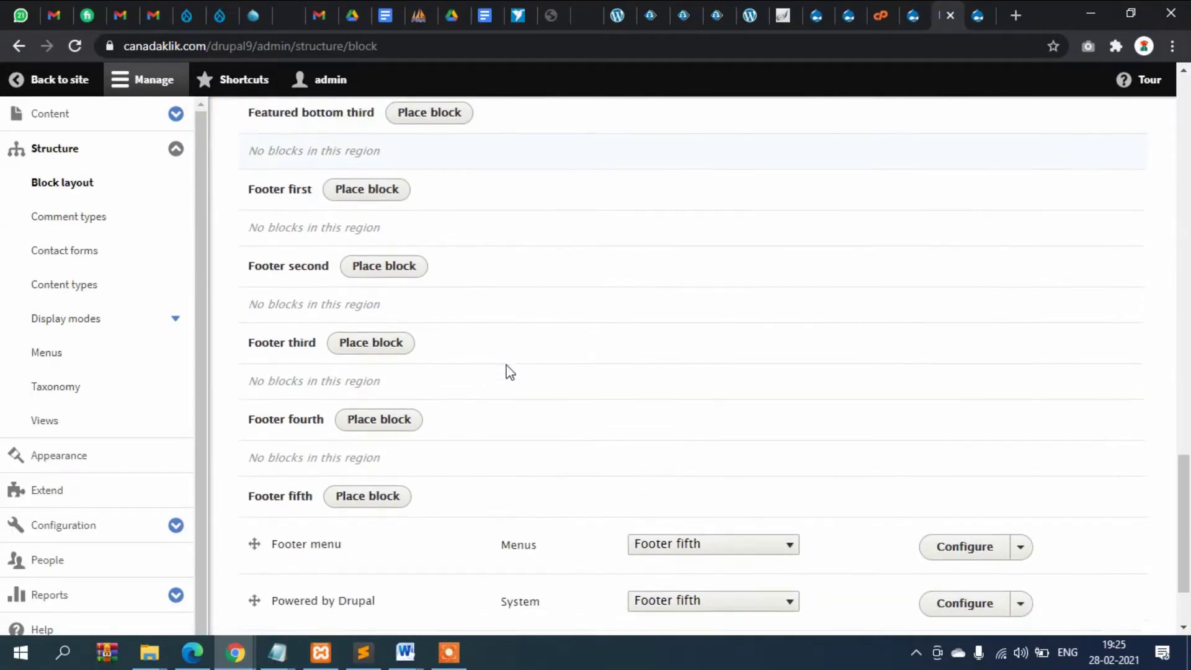
drag(297, 191, 266, 191)
click(301, 210)
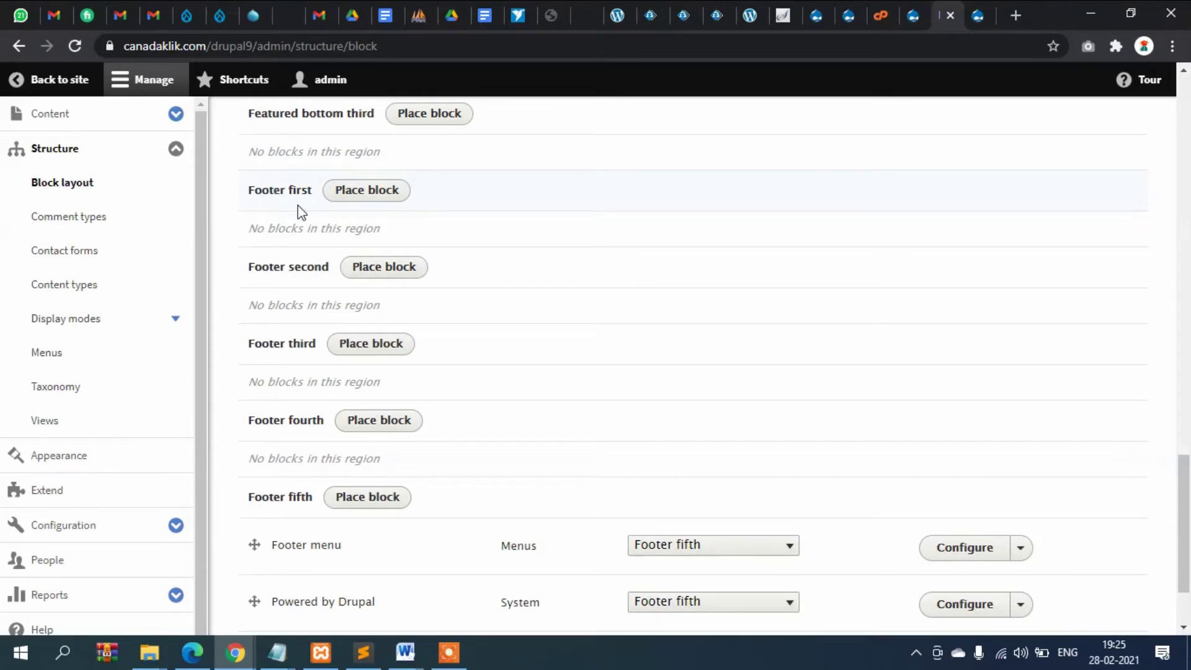
Step: Open the Place block list for Footer first and locate the About Us block in it
click(381, 198)
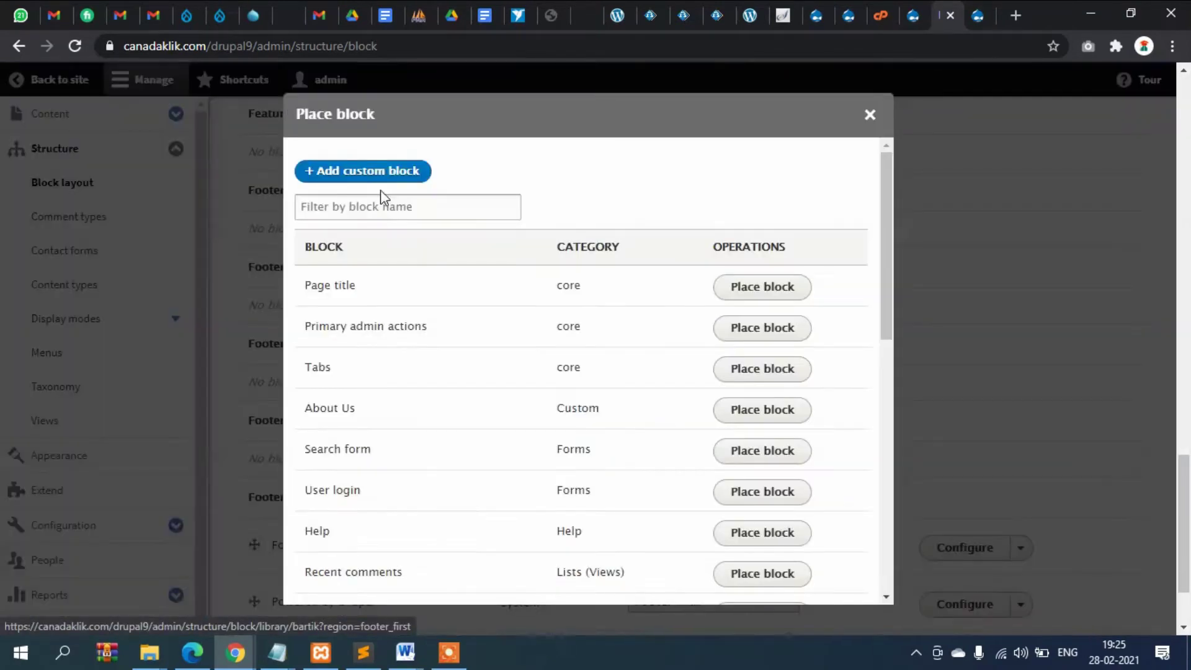
scroll(519, 308, down, 10)
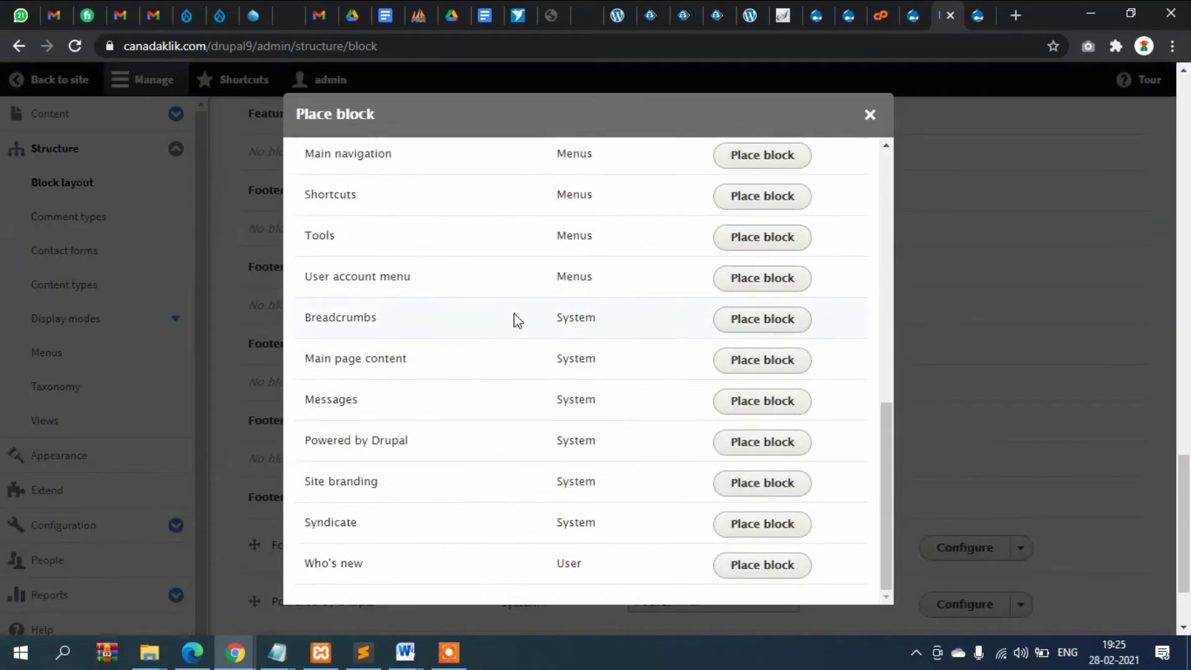
scroll(494, 362, up, 10)
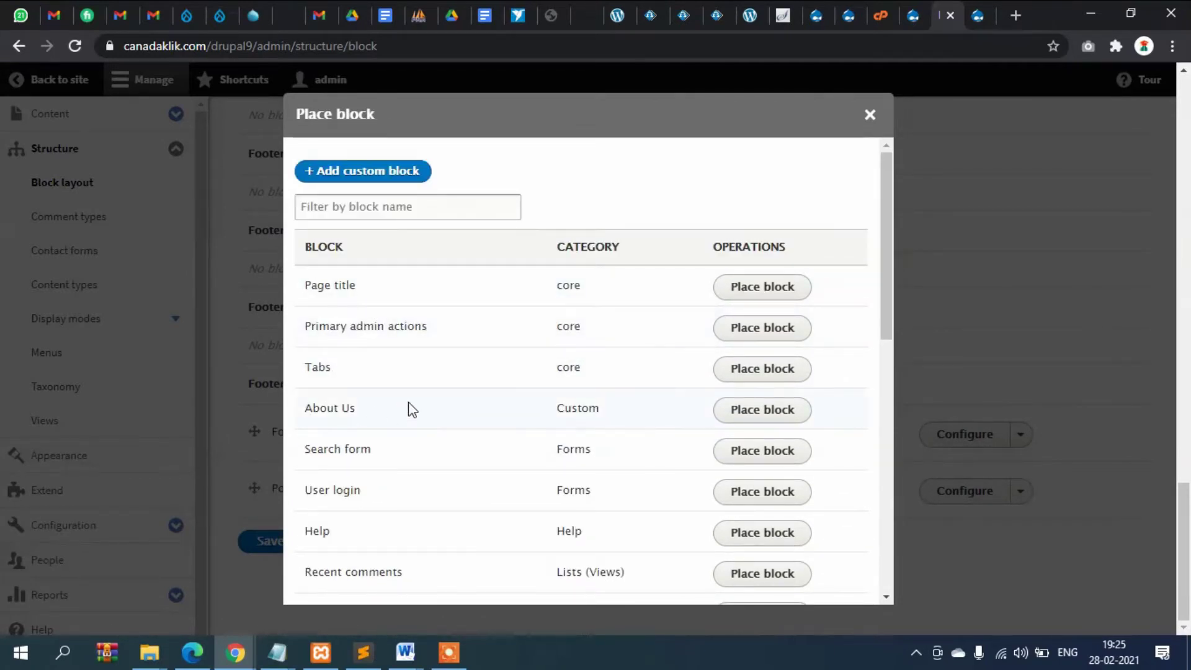
scroll(348, 325, down, 1)
drag(372, 323, 309, 322)
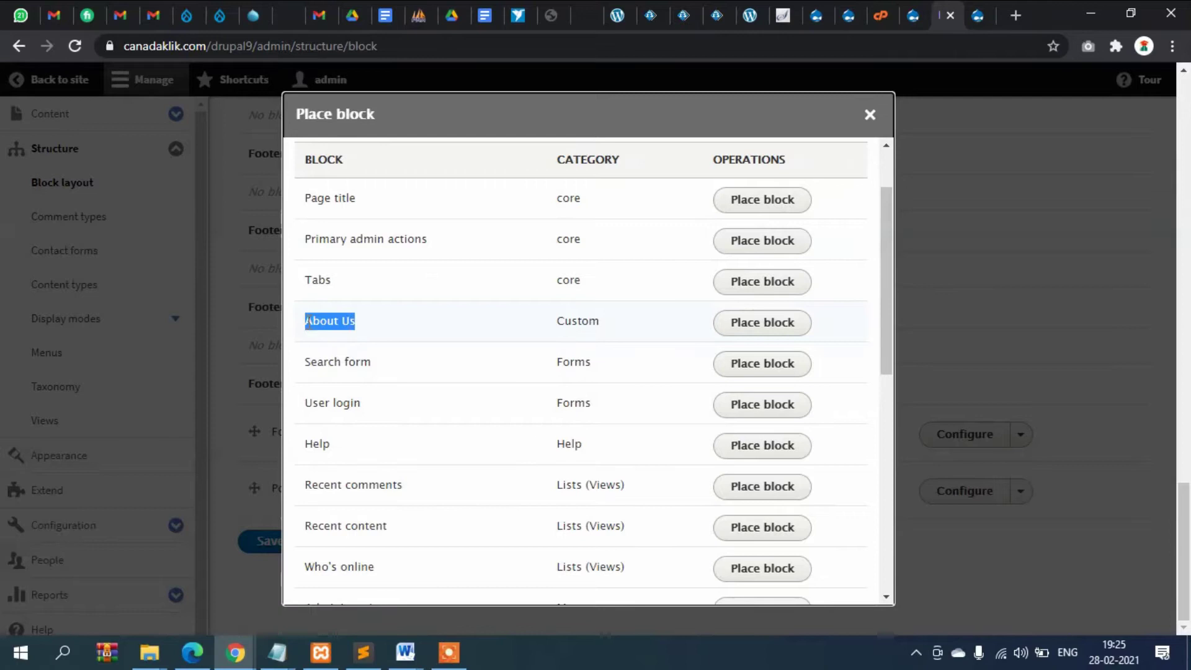
click(341, 329)
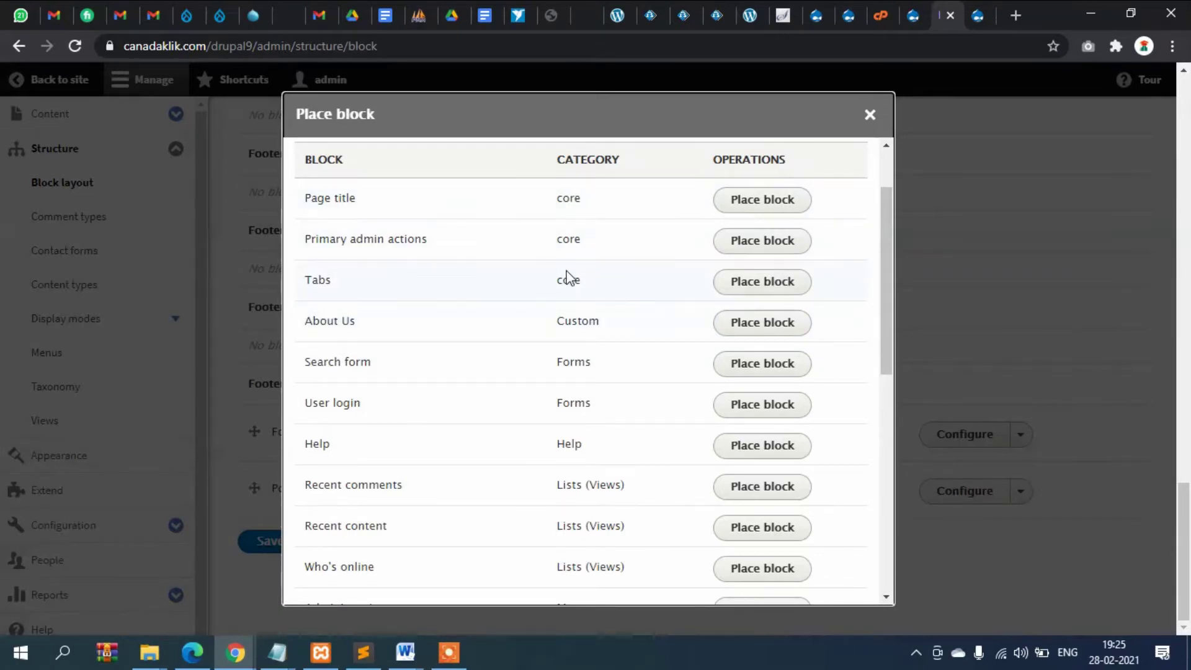
scroll(585, 388, down, 1)
scroll(585, 360, up, 1)
drag(571, 211, 624, 197)
click(624, 198)
scroll(486, 298, down, 1)
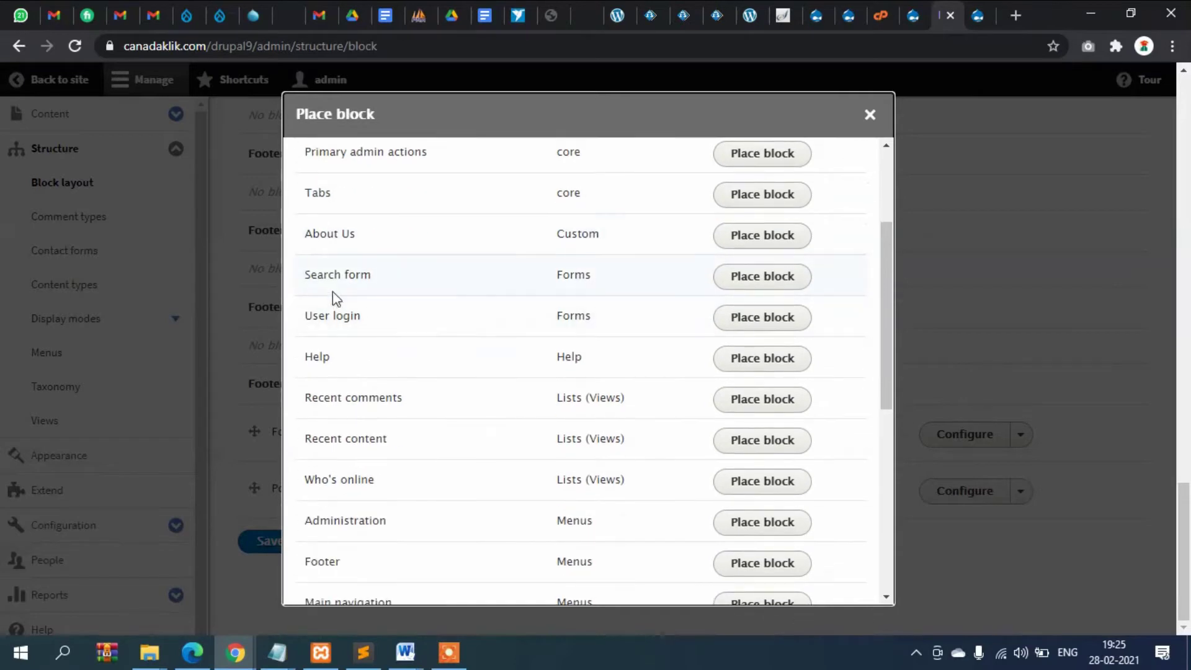
drag(304, 233, 385, 231)
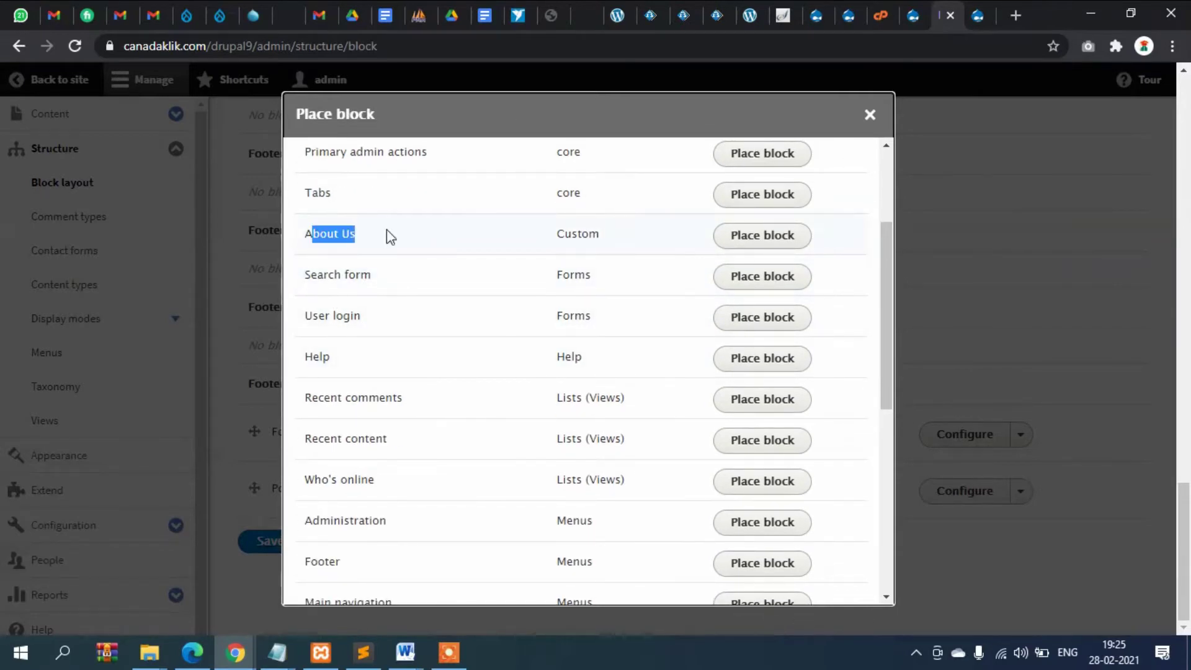
click(385, 231)
Step: Place About Us in Footer first, visible on Portfolio, Basic page and Article content
click(763, 237)
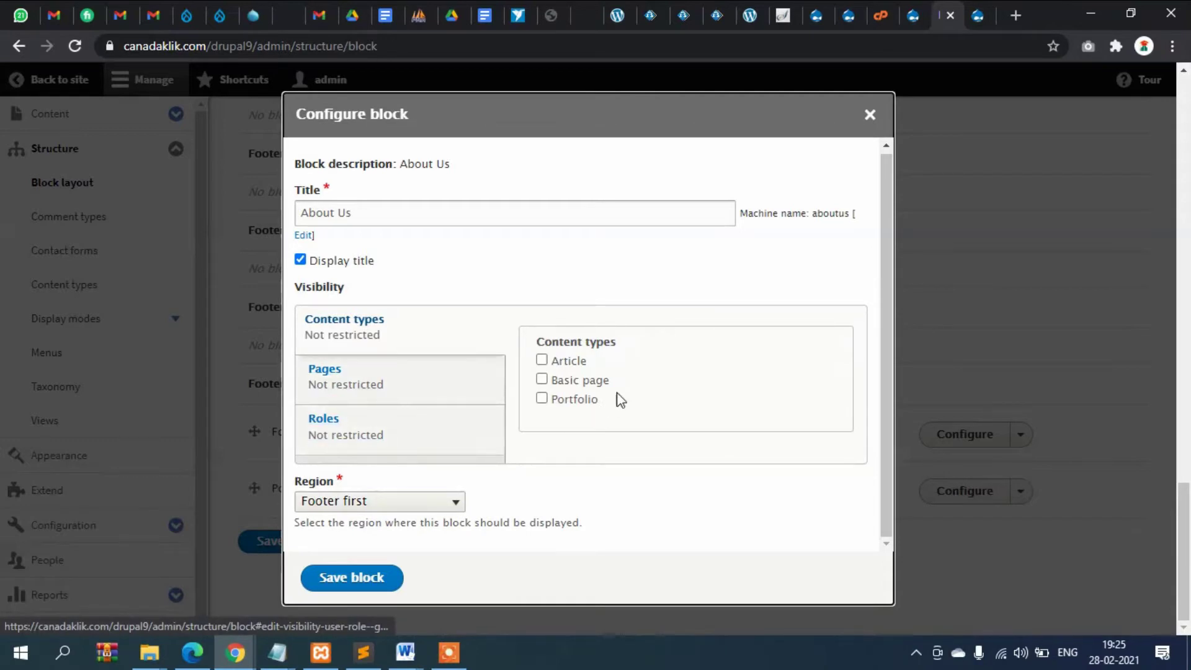
click(542, 398)
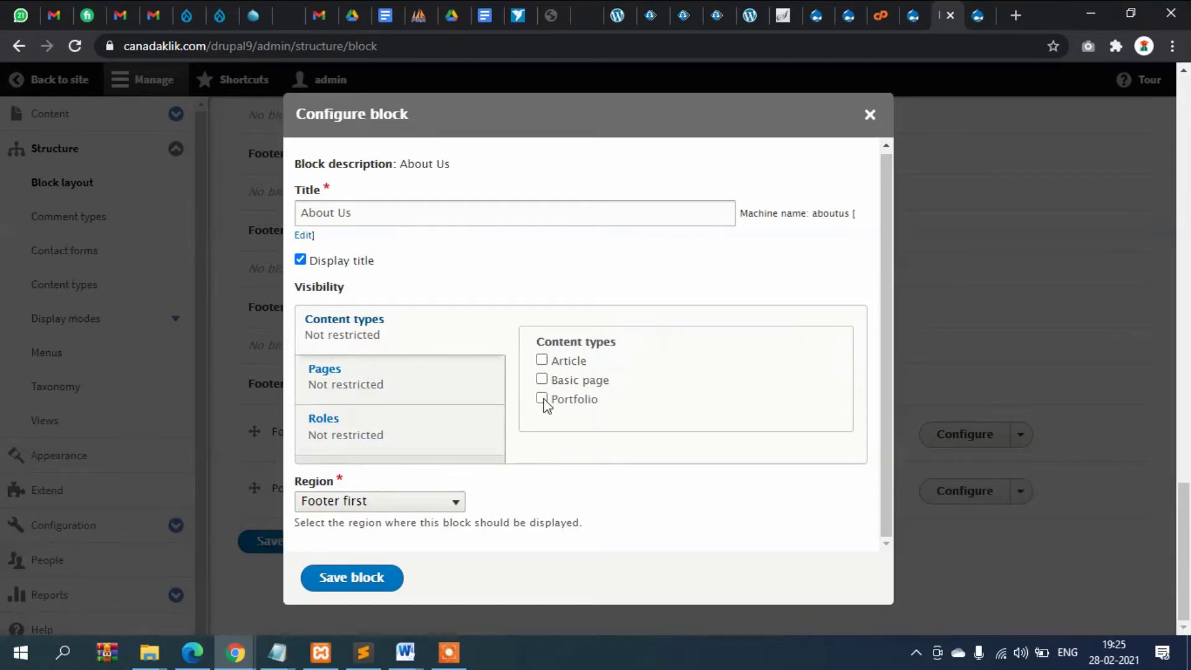
click(542, 380)
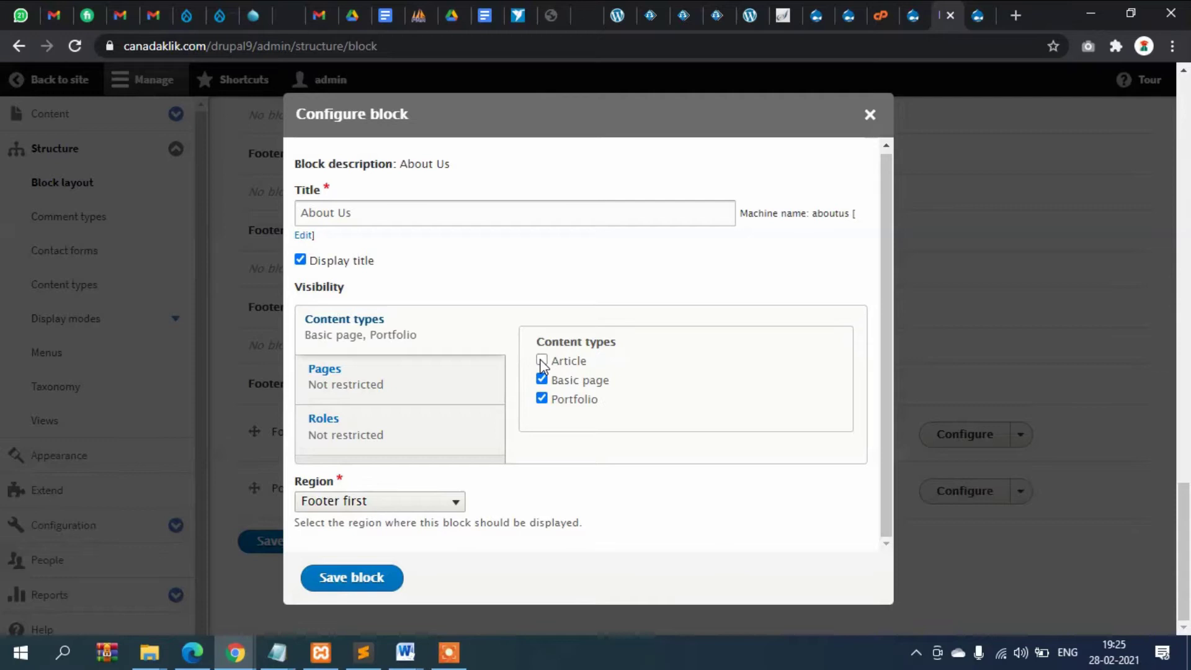
click(542, 361)
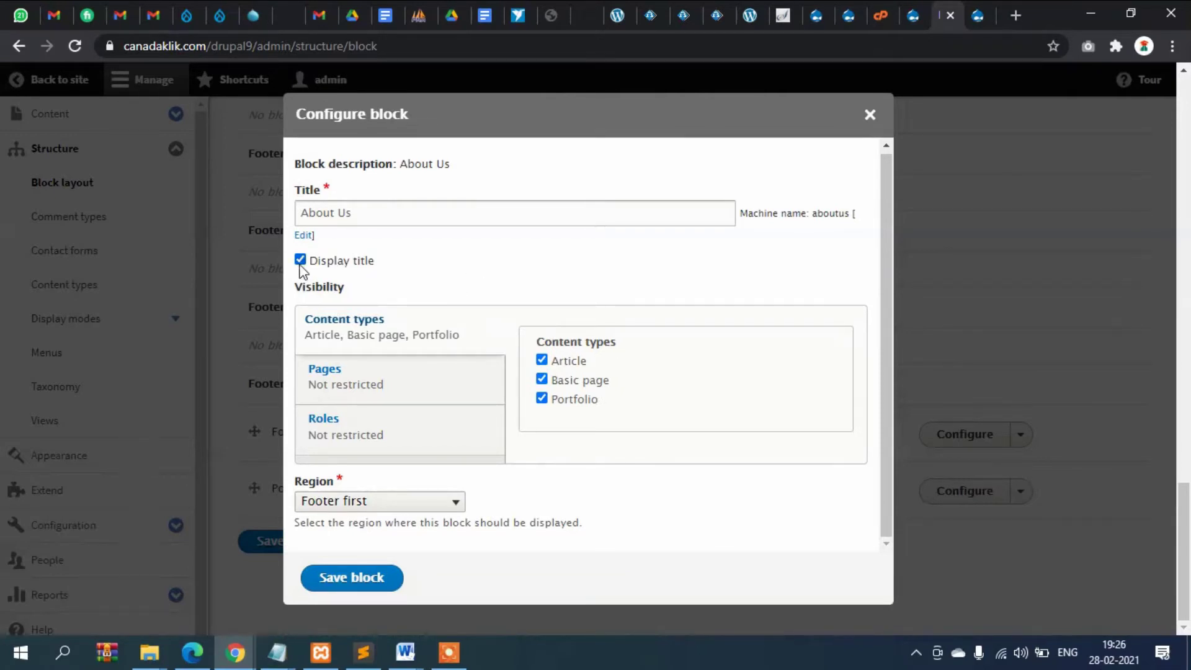
Step: Leave the Roles and Pages visibility settings empty and save About Us into Footer first
click(358, 442)
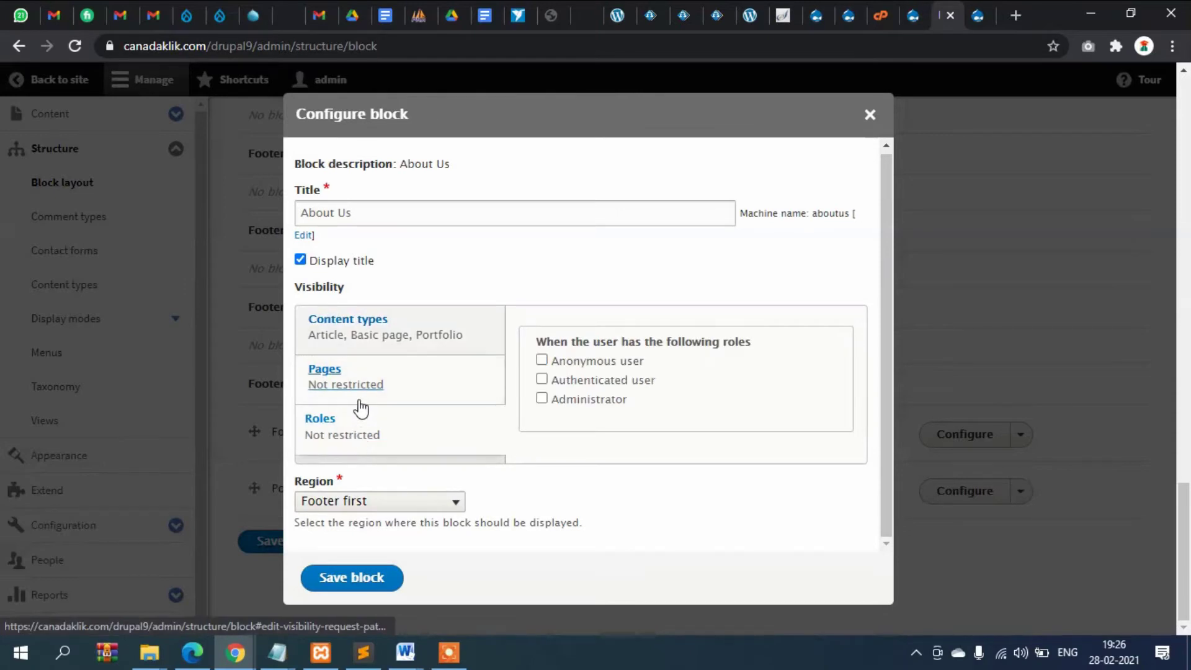
click(340, 384)
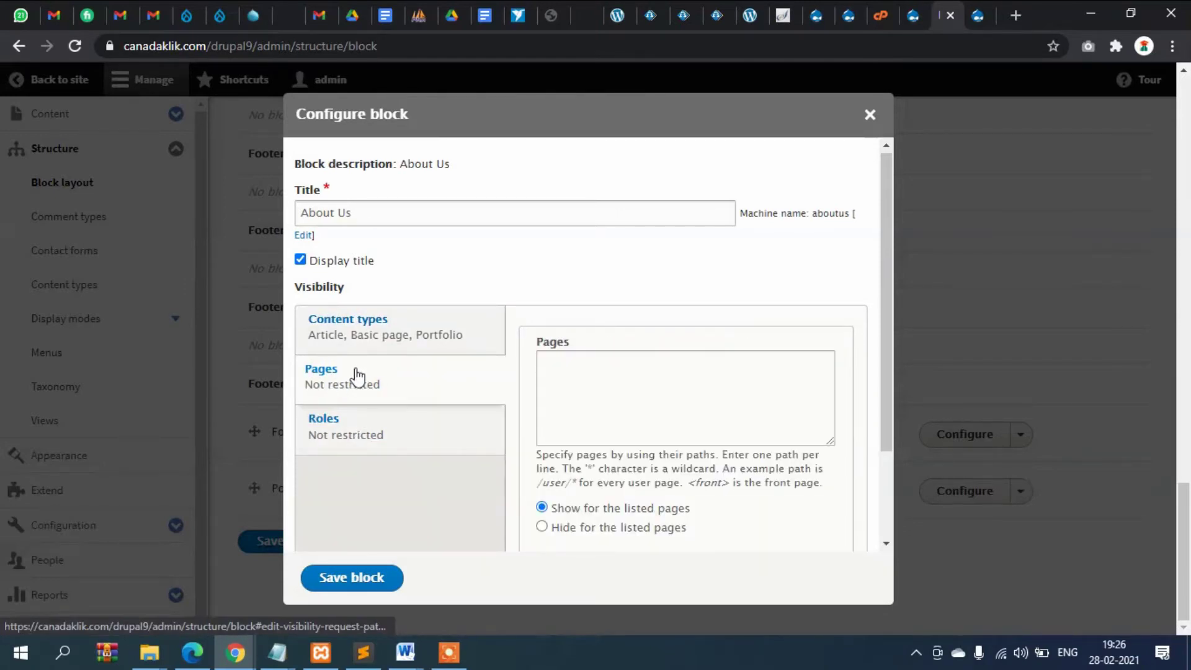
scroll(359, 375, down, 2)
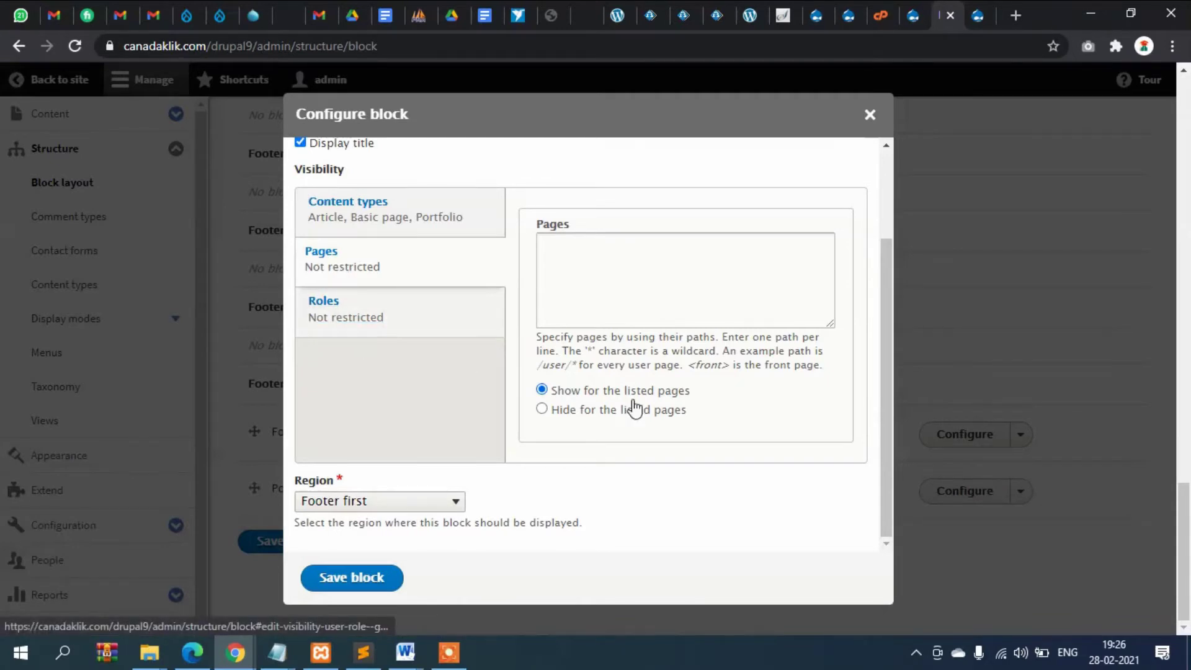
scroll(633, 400, up, 2)
scroll(633, 400, down, 1)
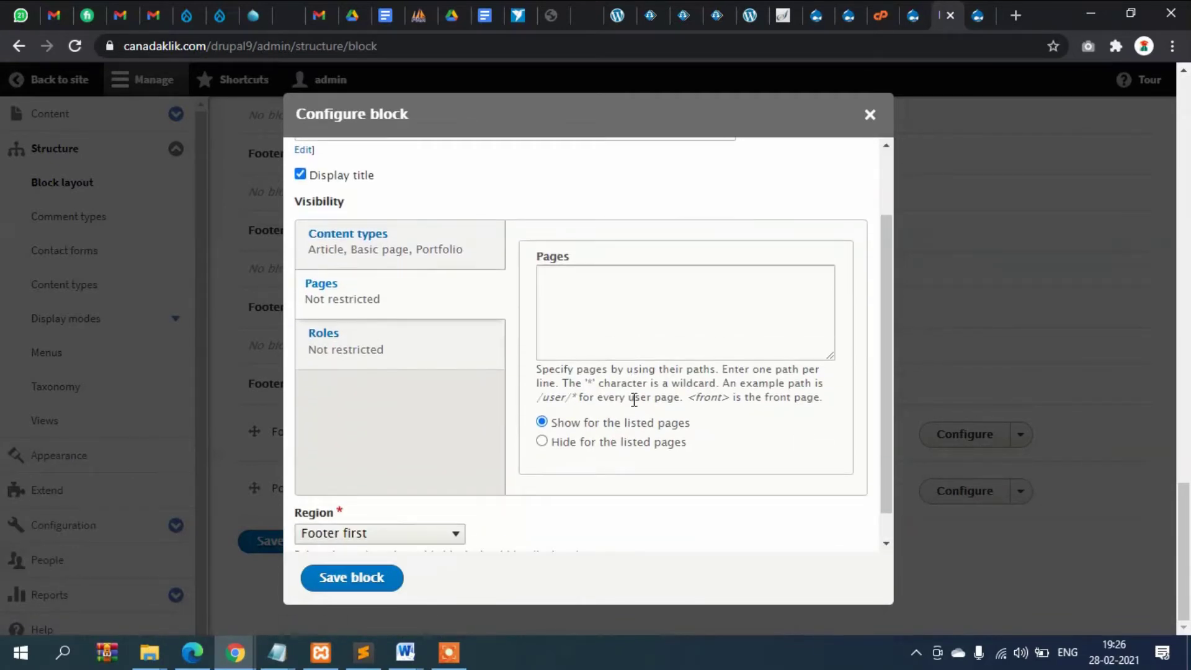
click(599, 305)
scroll(639, 340, down, 1)
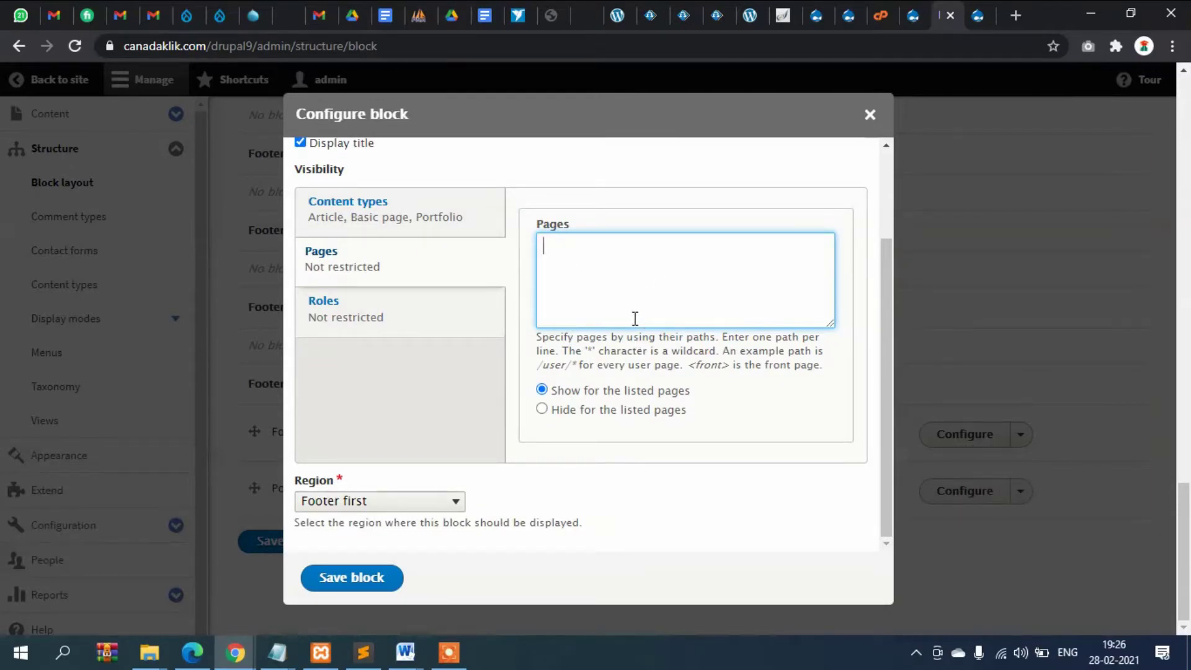
click(356, 582)
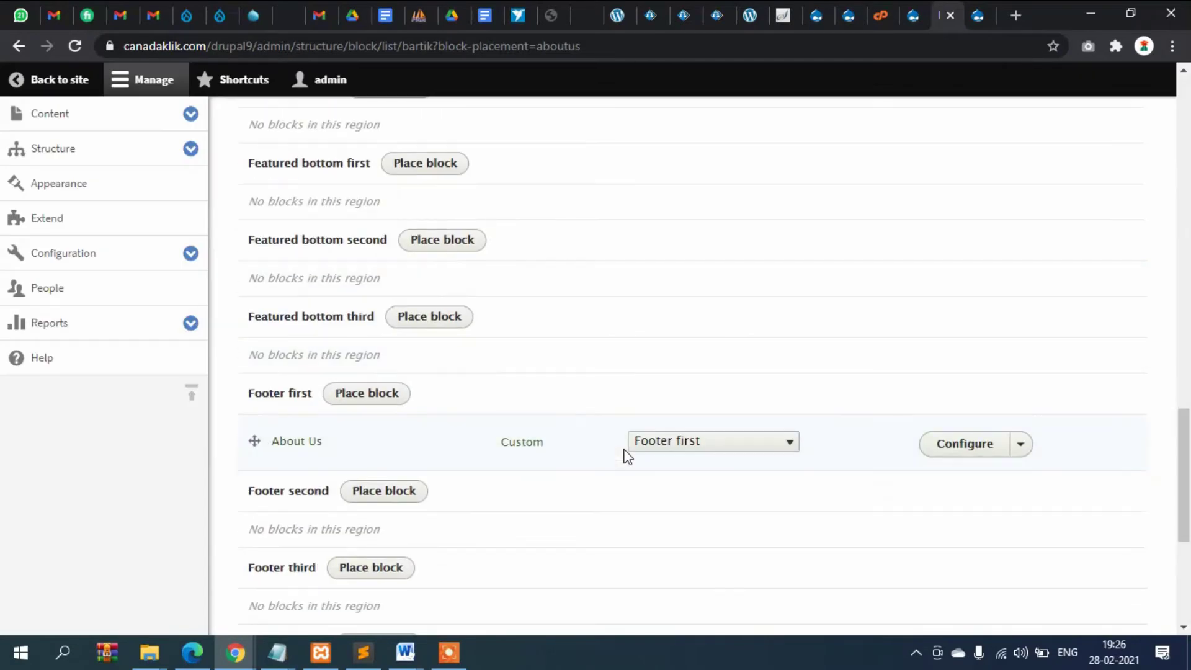
Step: Switch to the public front page window and reload it to check the footer
mouse_move(235, 651)
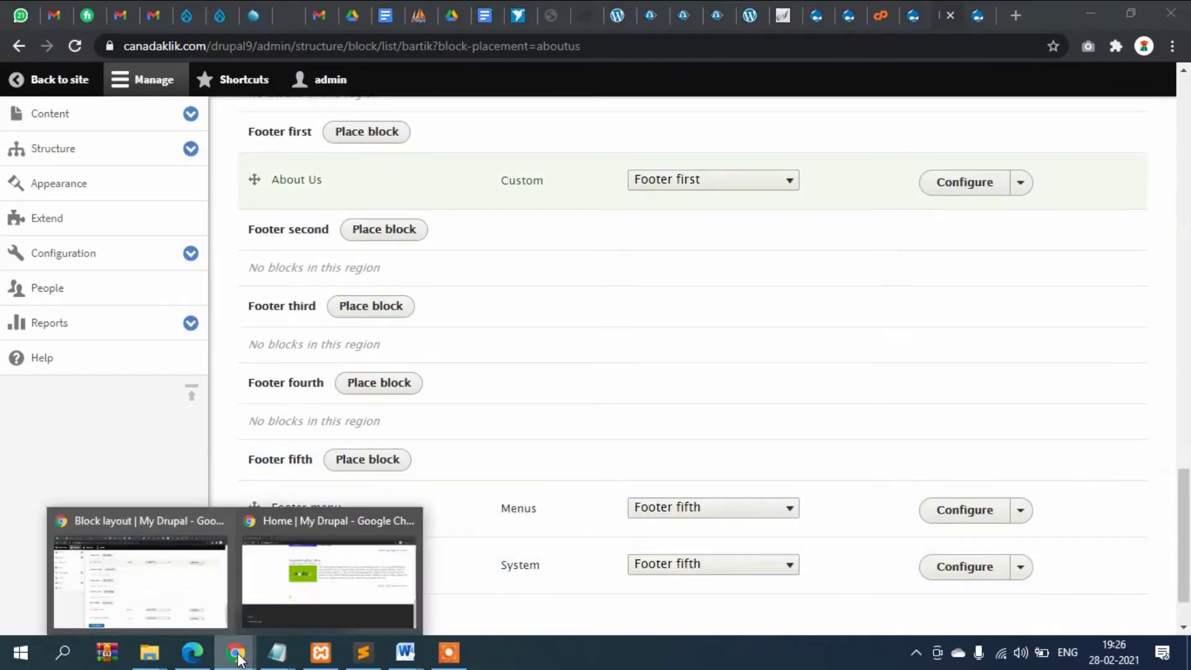
click(312, 577)
scroll(289, 470, up, 15)
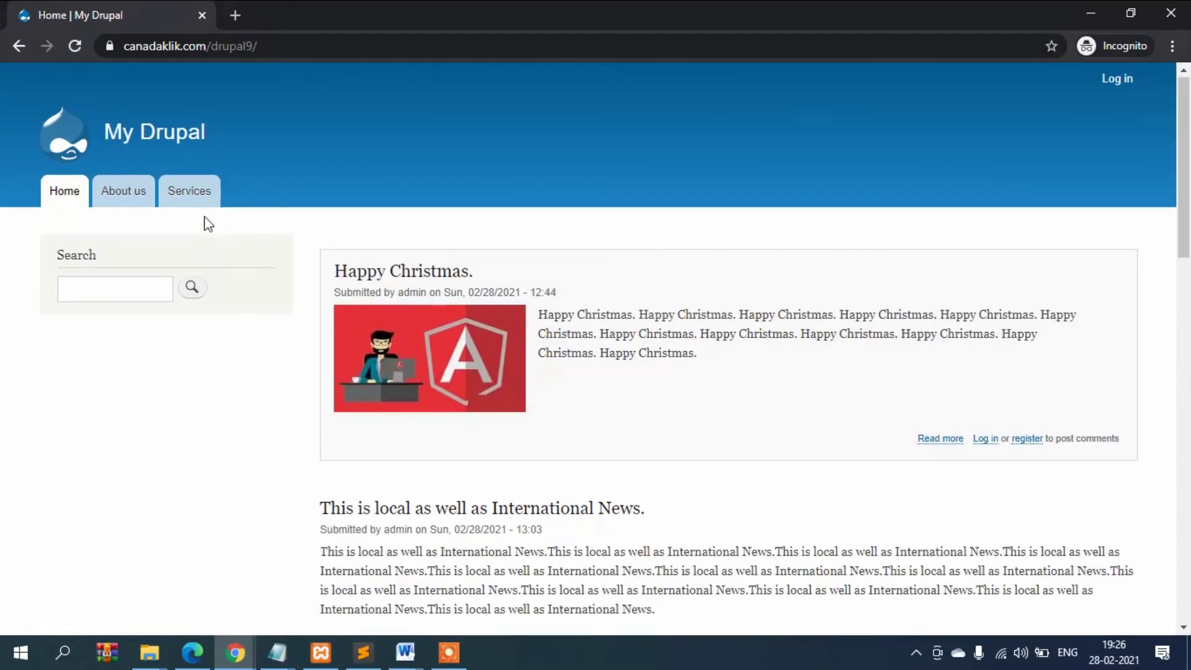
click(439, 268)
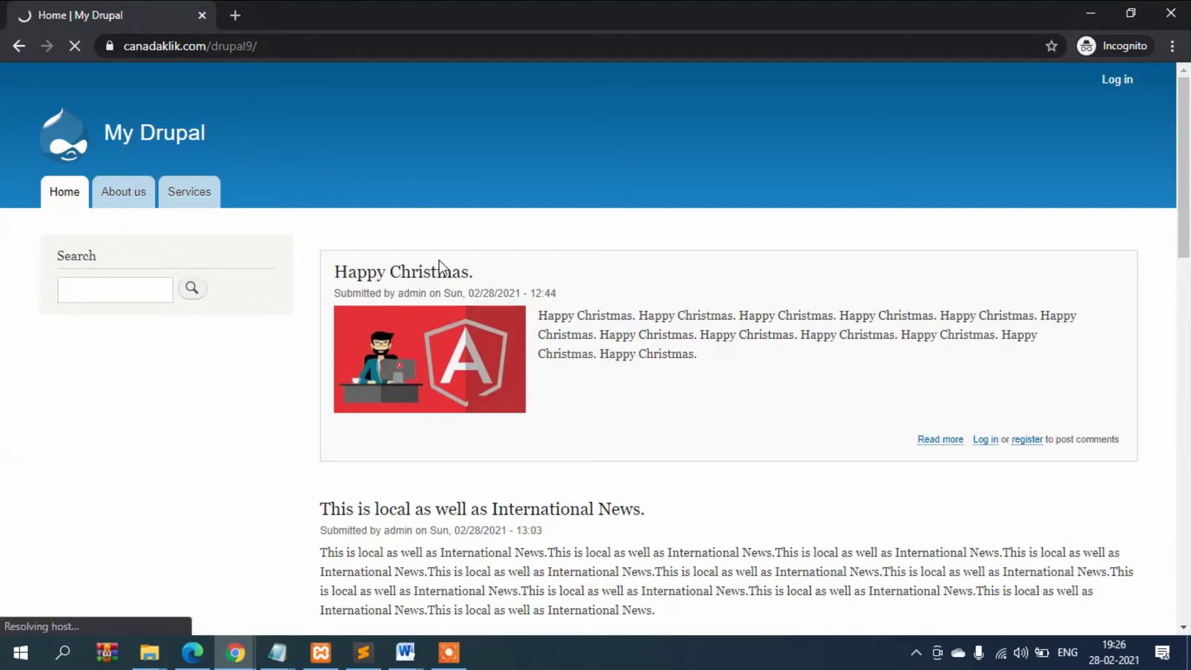
scroll(438, 268, down, 20)
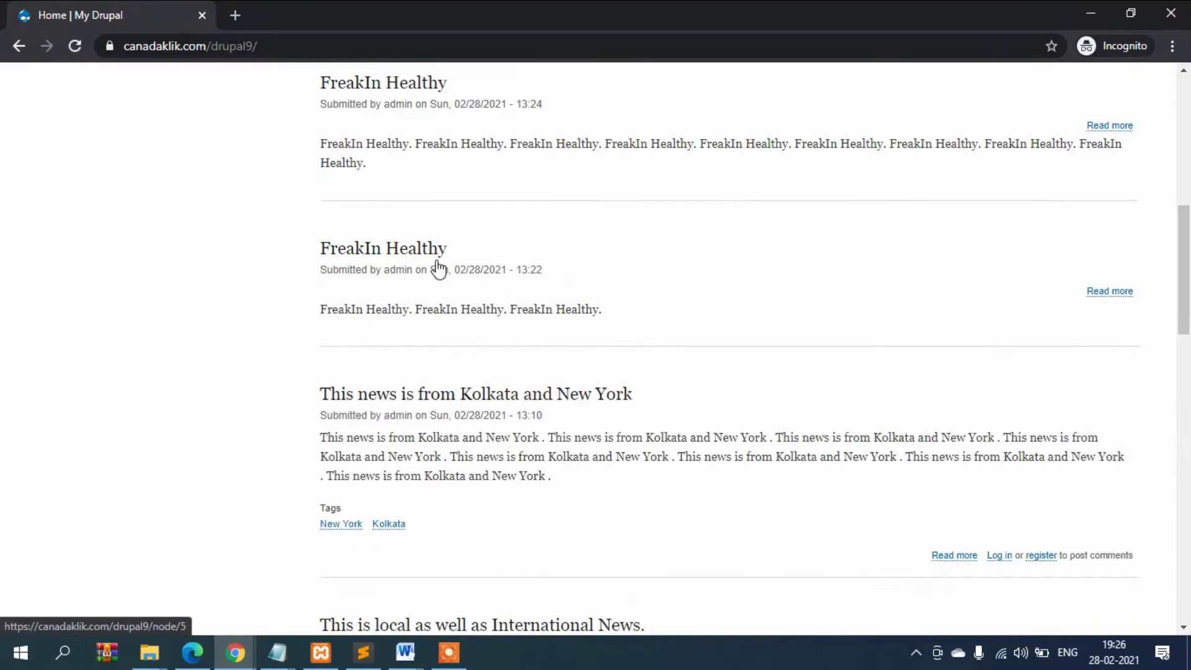
scroll(438, 268, down, 7)
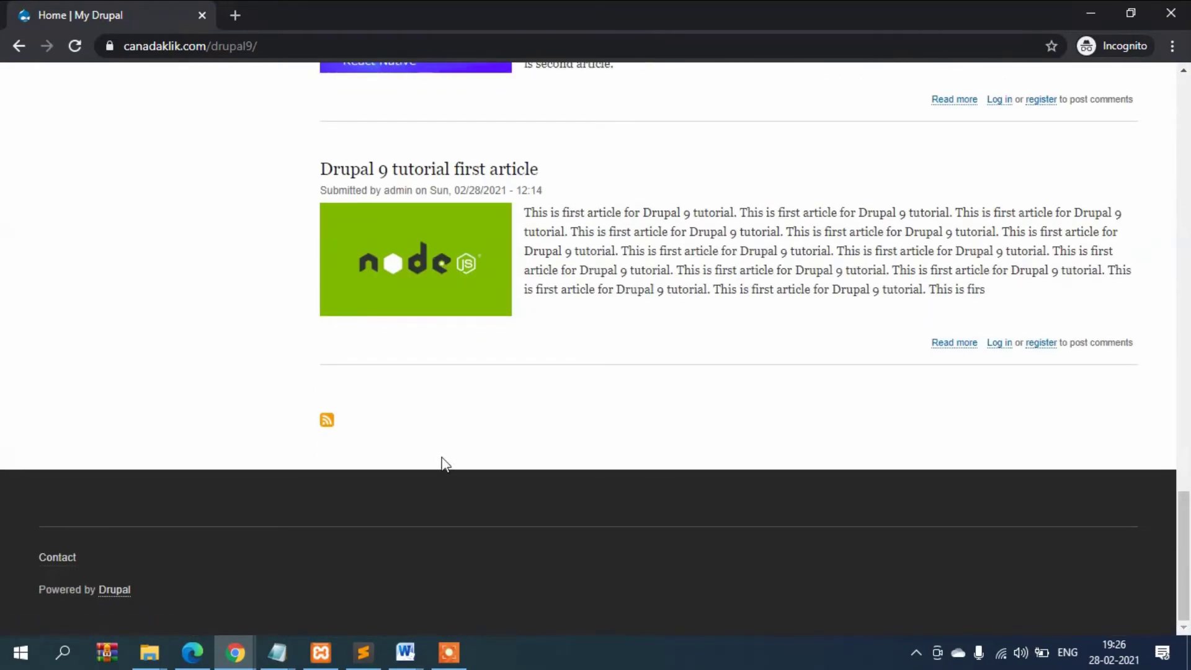
Step: Look over the front page contents, then return to the Block layout window
key(ctrl+a)
click(443, 478)
scroll(443, 471, up, 15)
scroll(445, 453, up, 2)
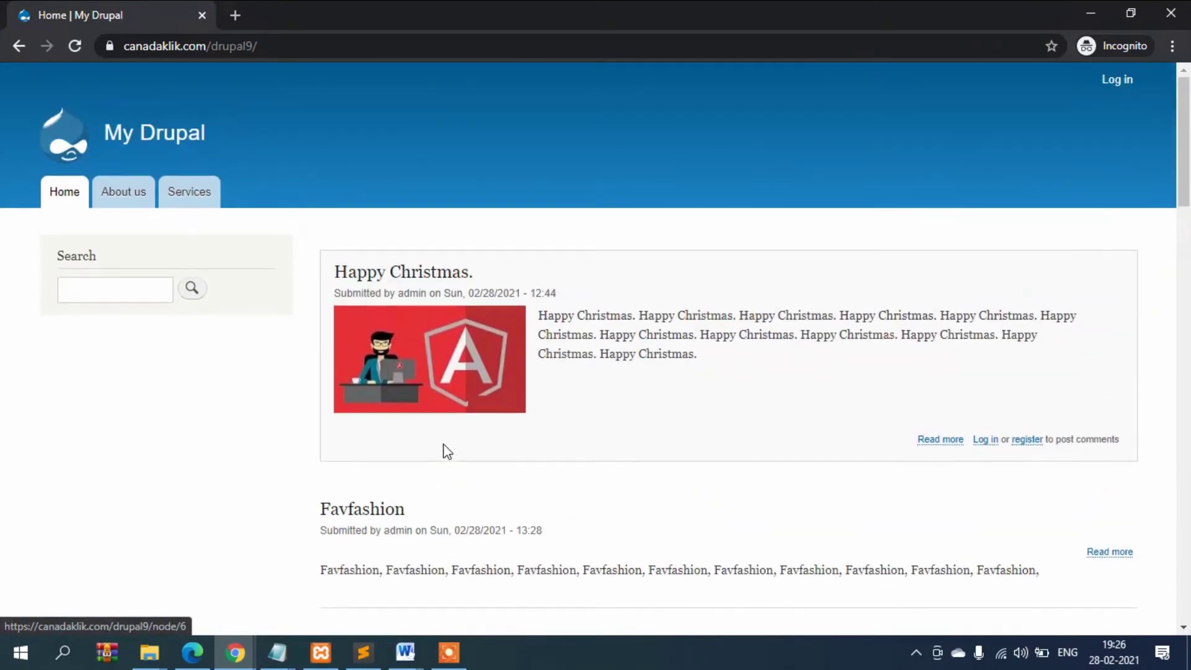
scroll(447, 452, down, 20)
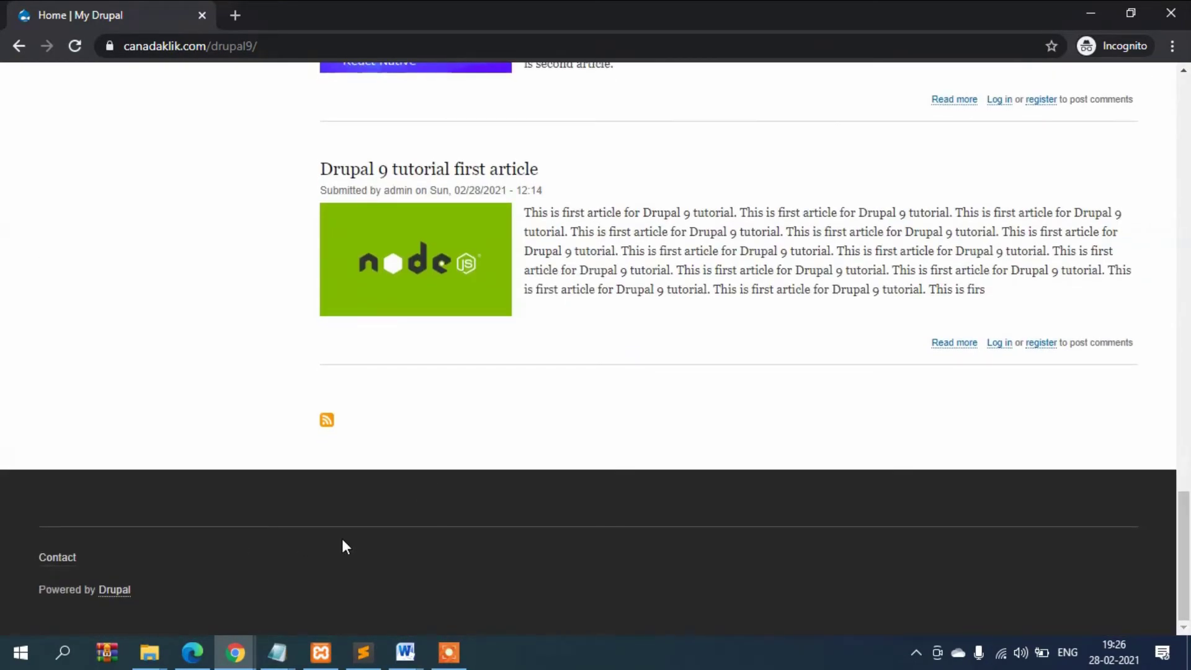
click(234, 652)
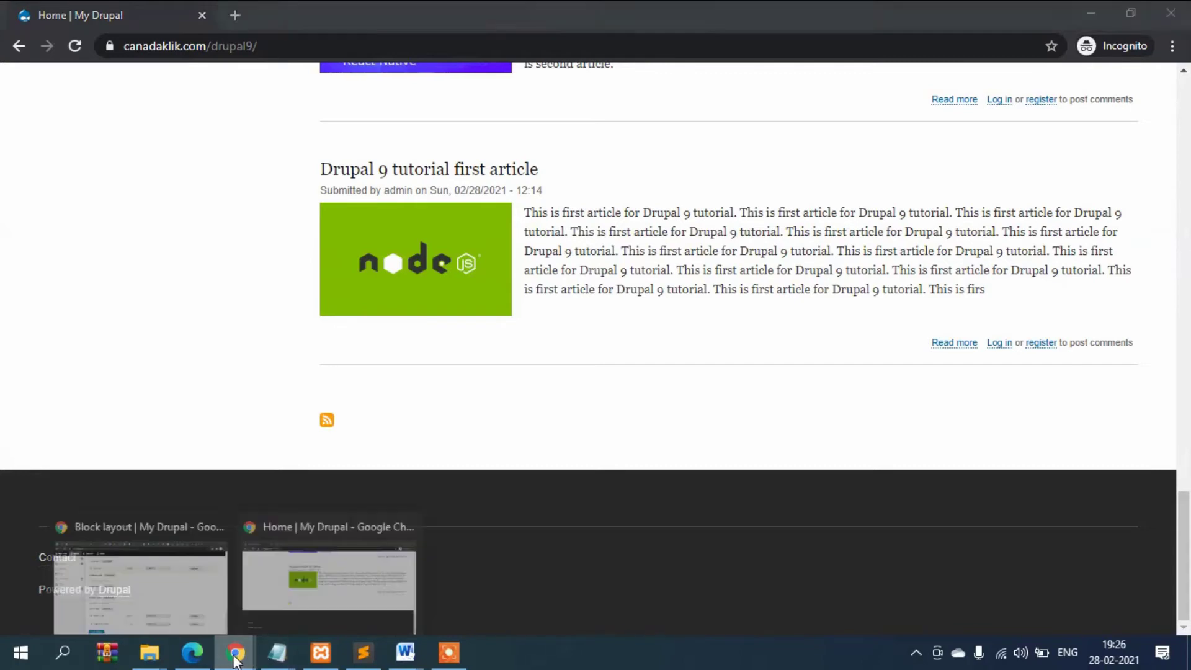
click(153, 592)
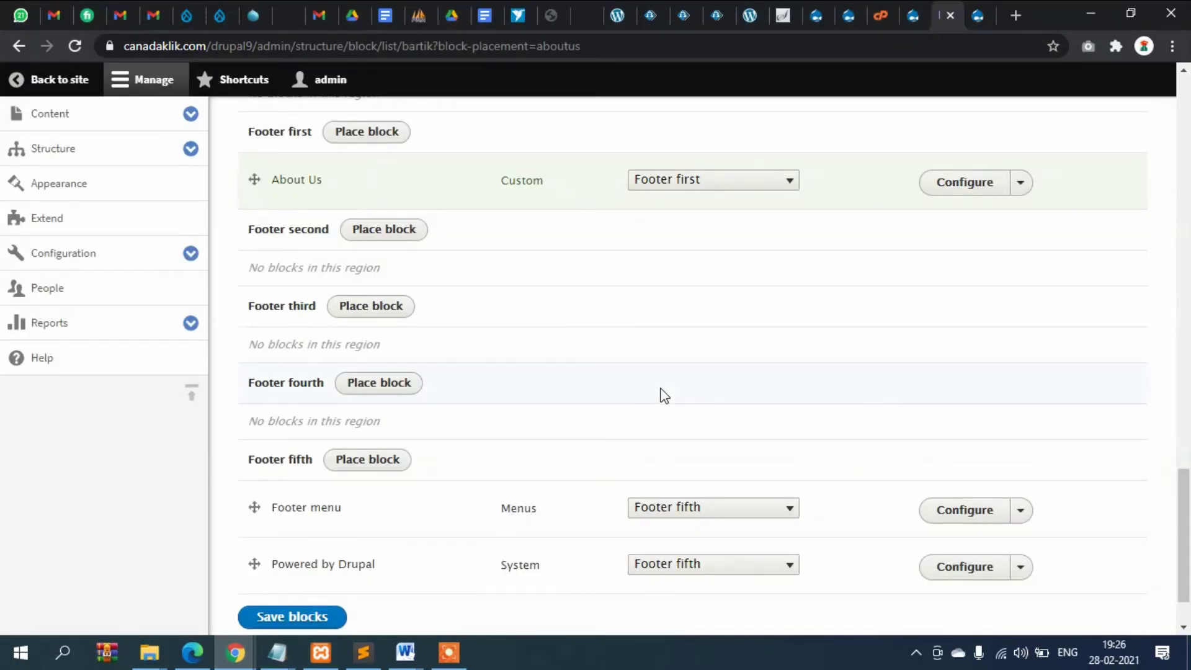
Step: Remove the Article, Basic page and Portfolio content-type restrictions from About Us
scroll(664, 395, down, 2)
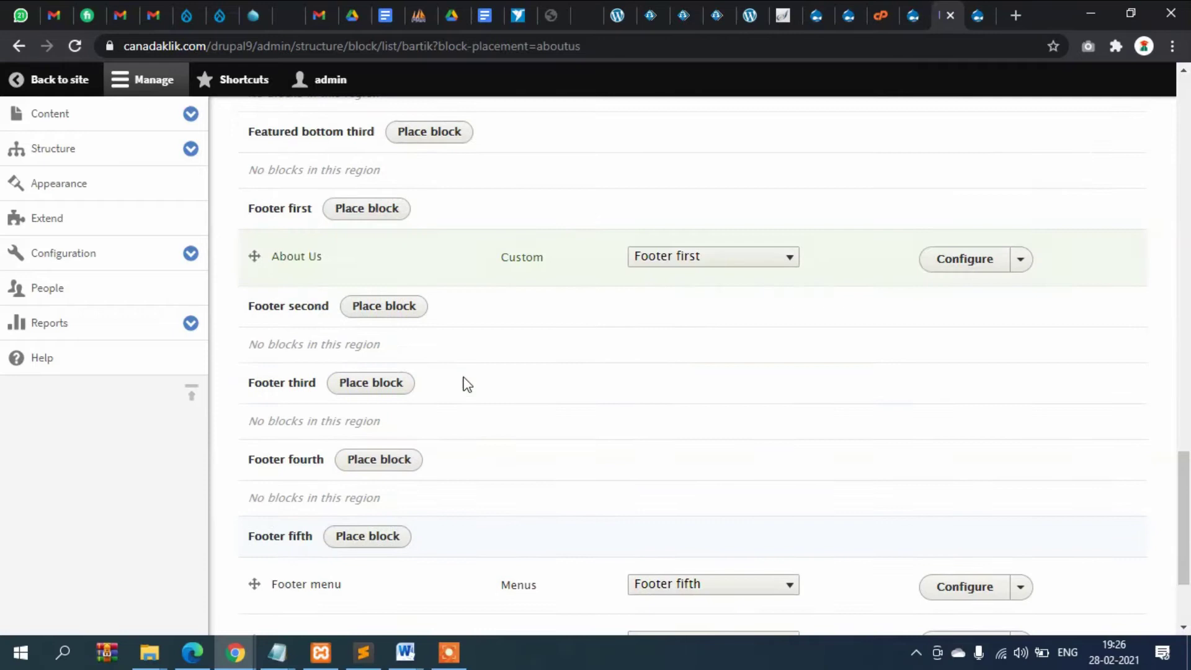
scroll(467, 385, up, 1)
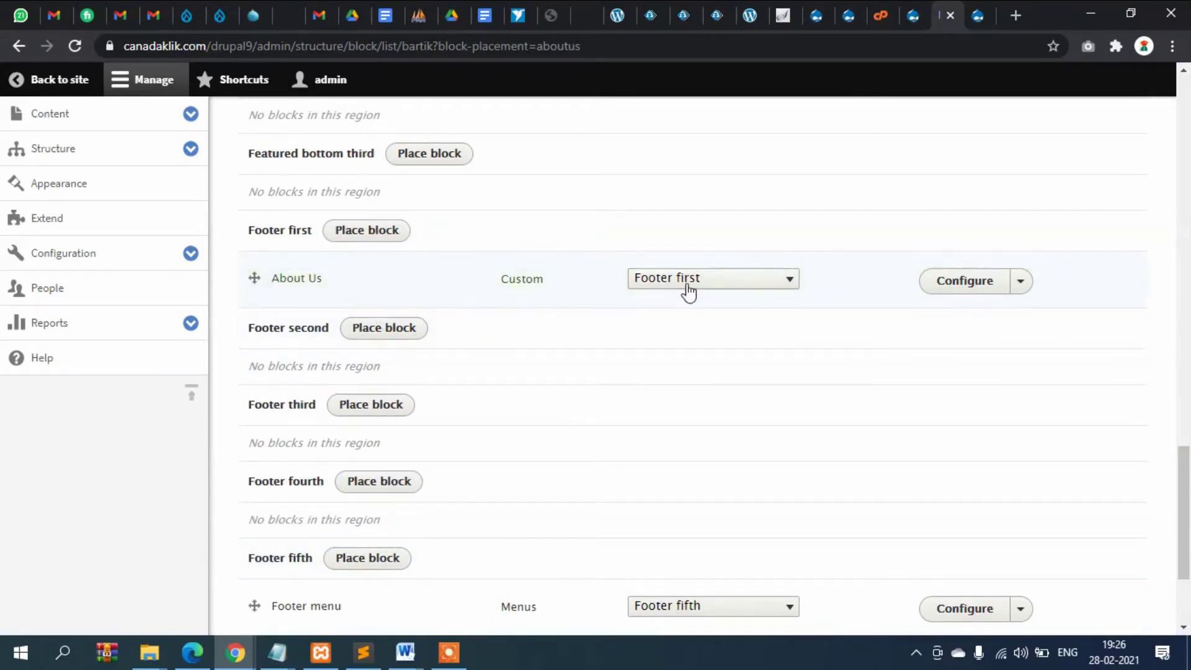
click(972, 283)
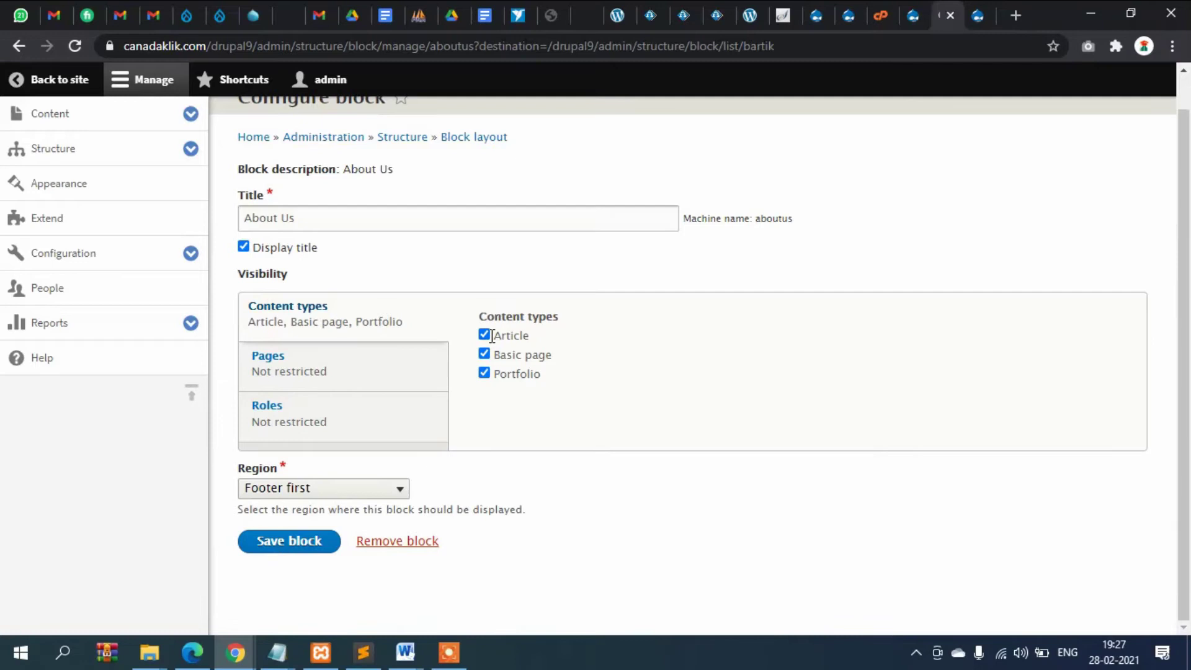
click(484, 354)
click(483, 335)
click(484, 373)
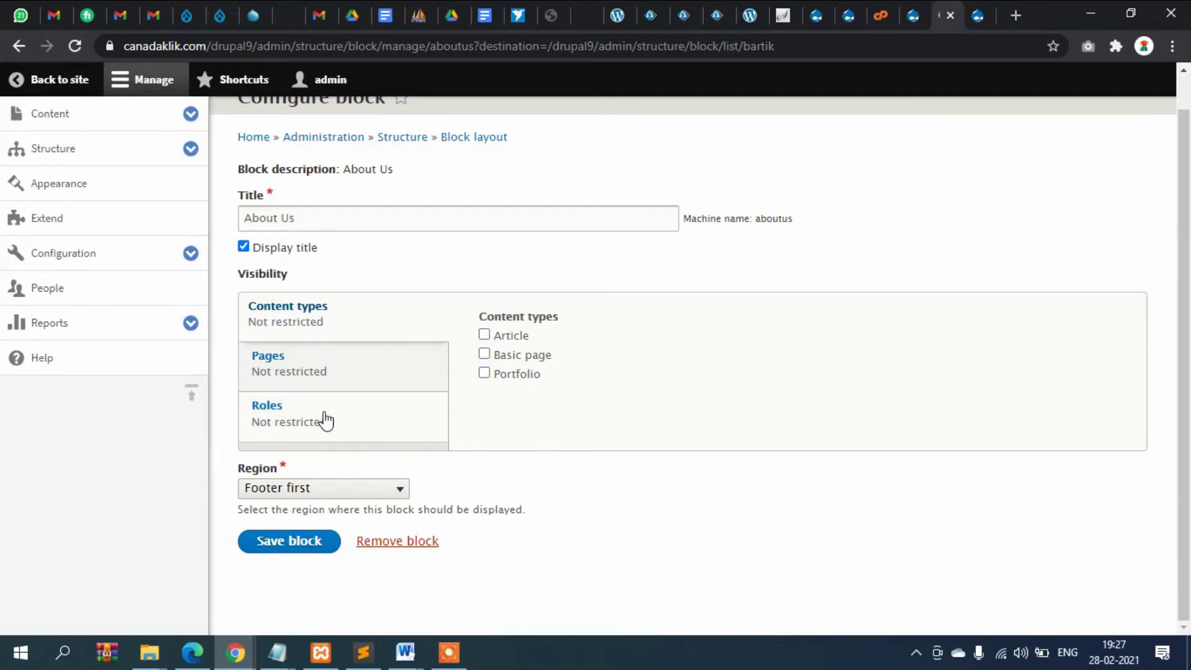
Step: Limit About Us to the <front> page and save the block
click(284, 373)
click(575, 382)
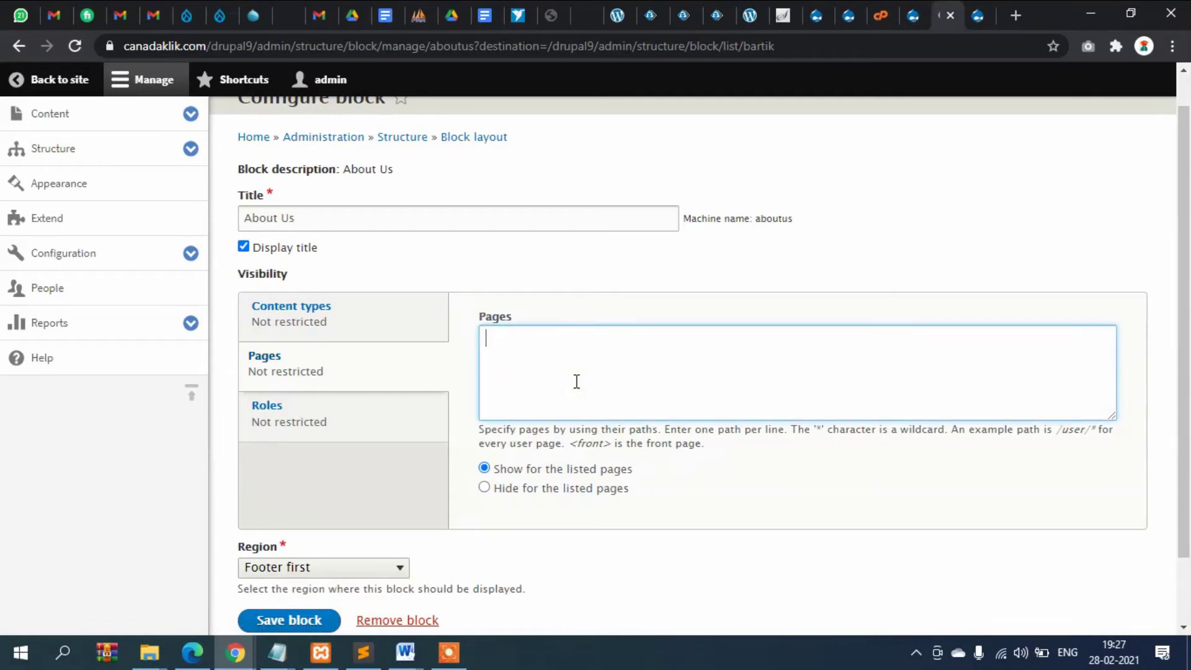
scroll(625, 401, down, 1)
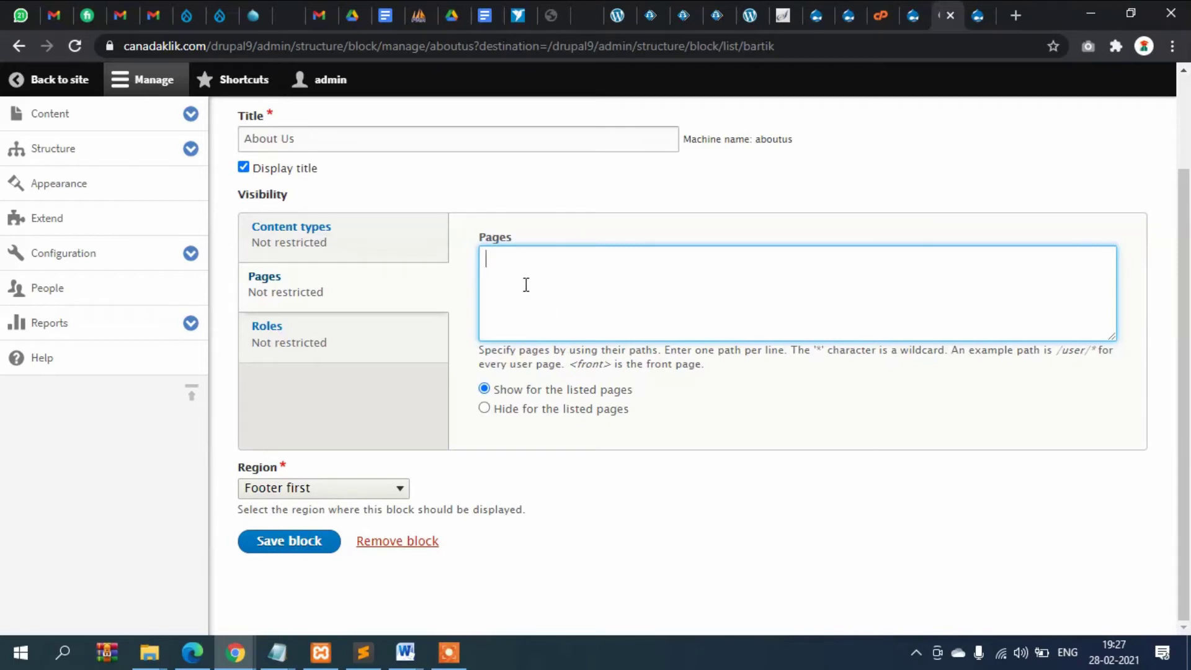
text(<front>)
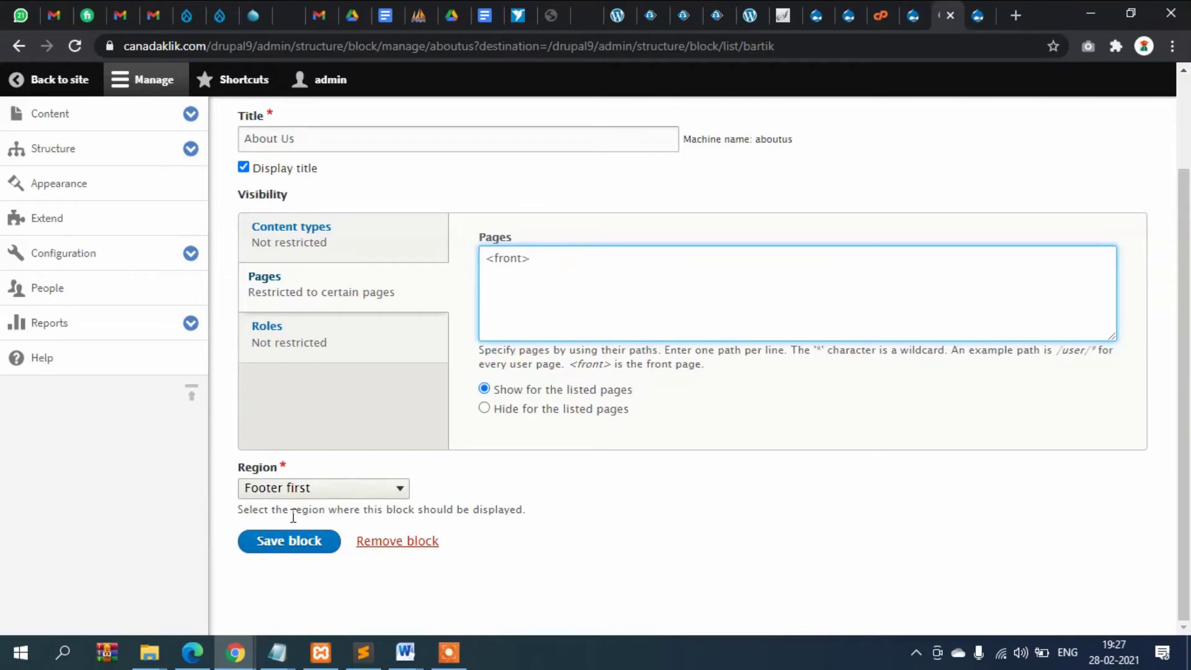
click(259, 552)
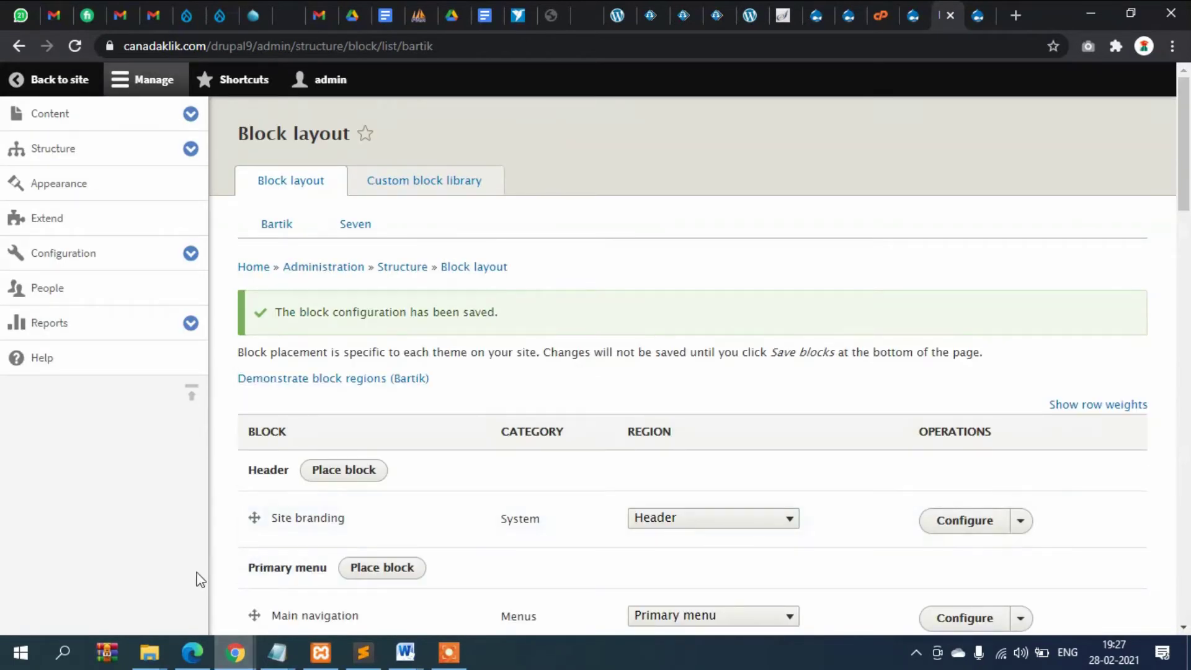
scroll(316, 417, down, 4)
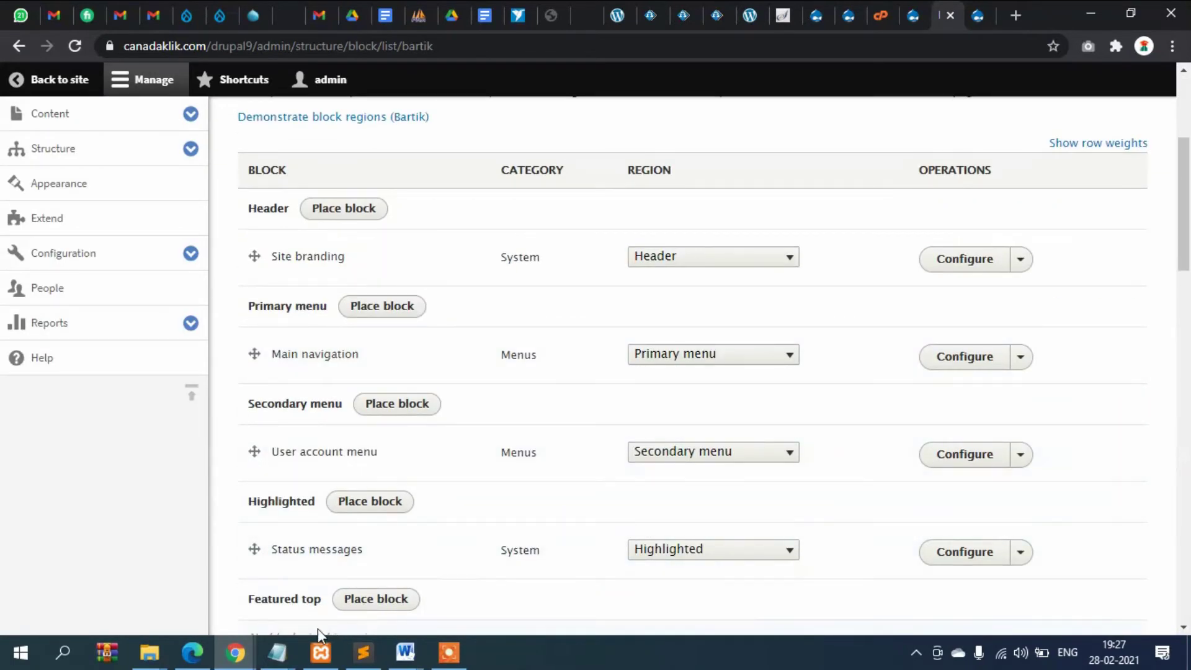
mouse_move(235, 652)
click(351, 587)
scroll(324, 288, up, 20)
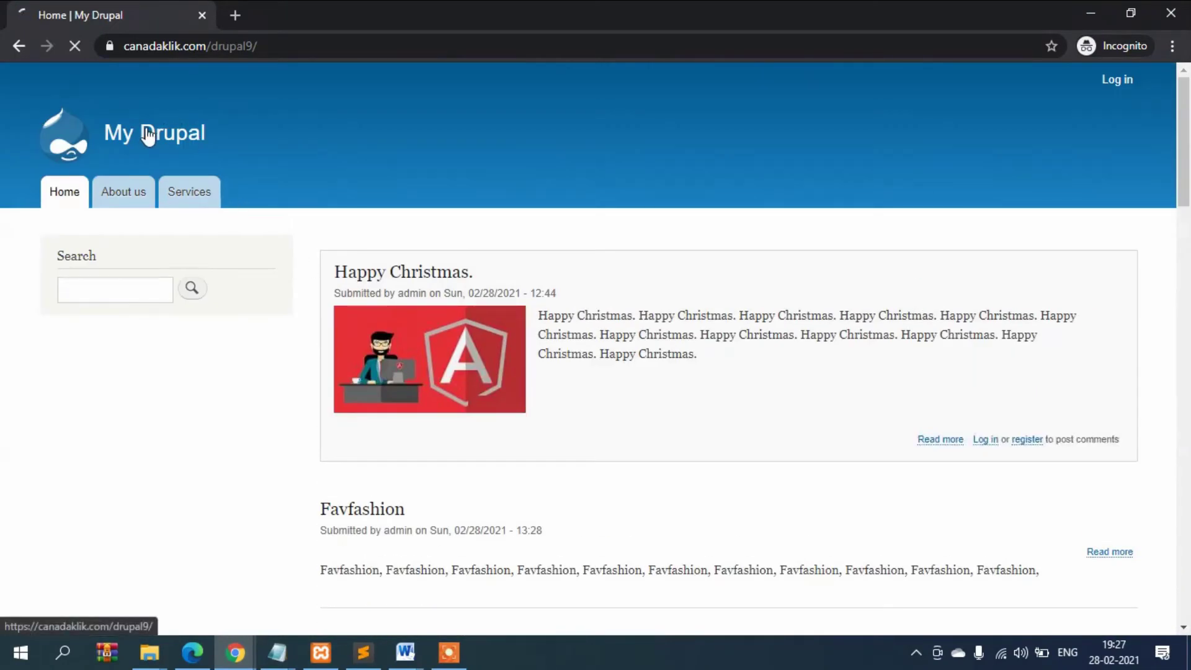
click(149, 136)
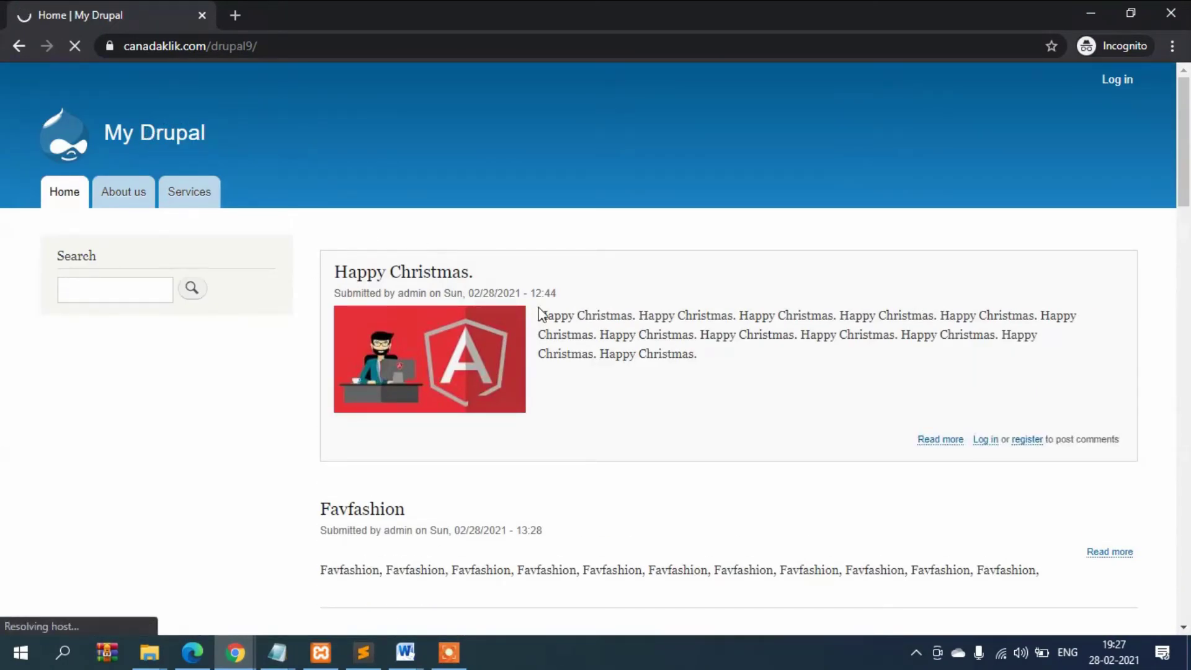
scroll(635, 393, down, 7)
scroll(635, 390, down, 15)
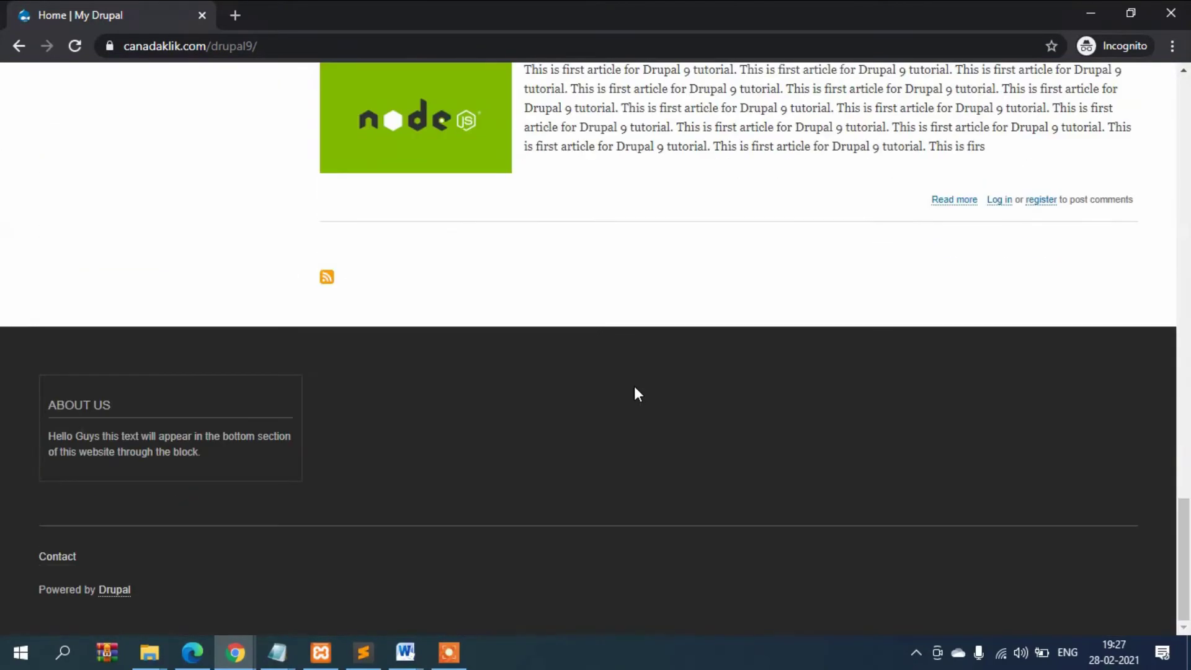
drag(47, 414, 200, 461)
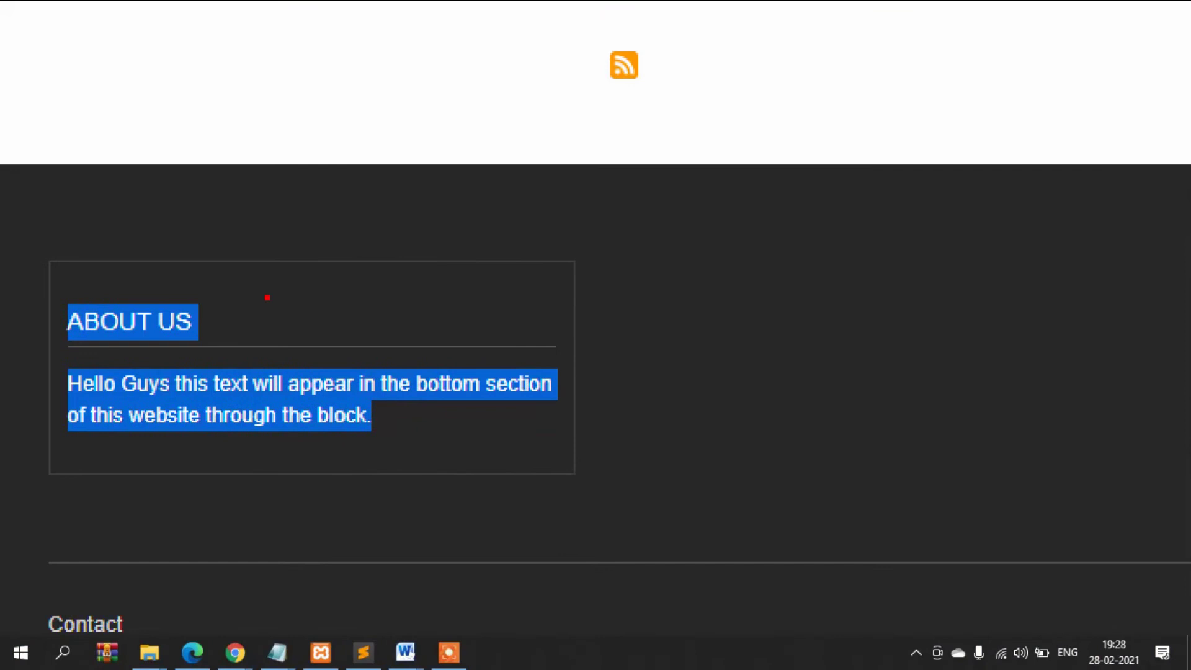
drag(273, 286, 563, 294)
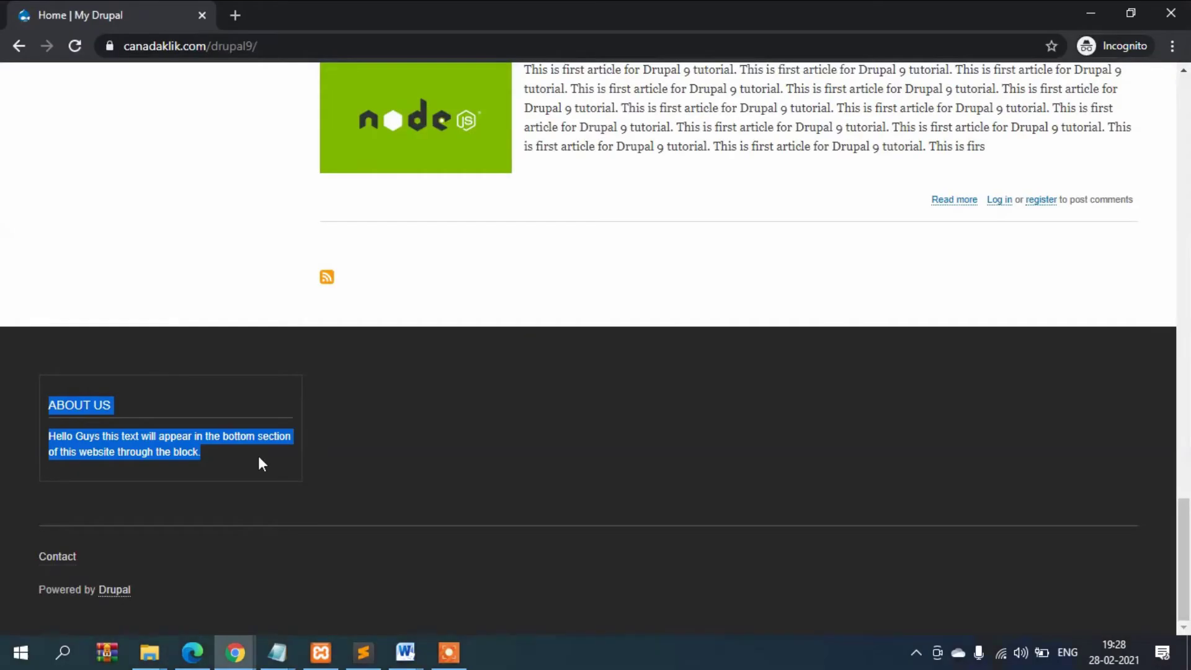
click(390, 470)
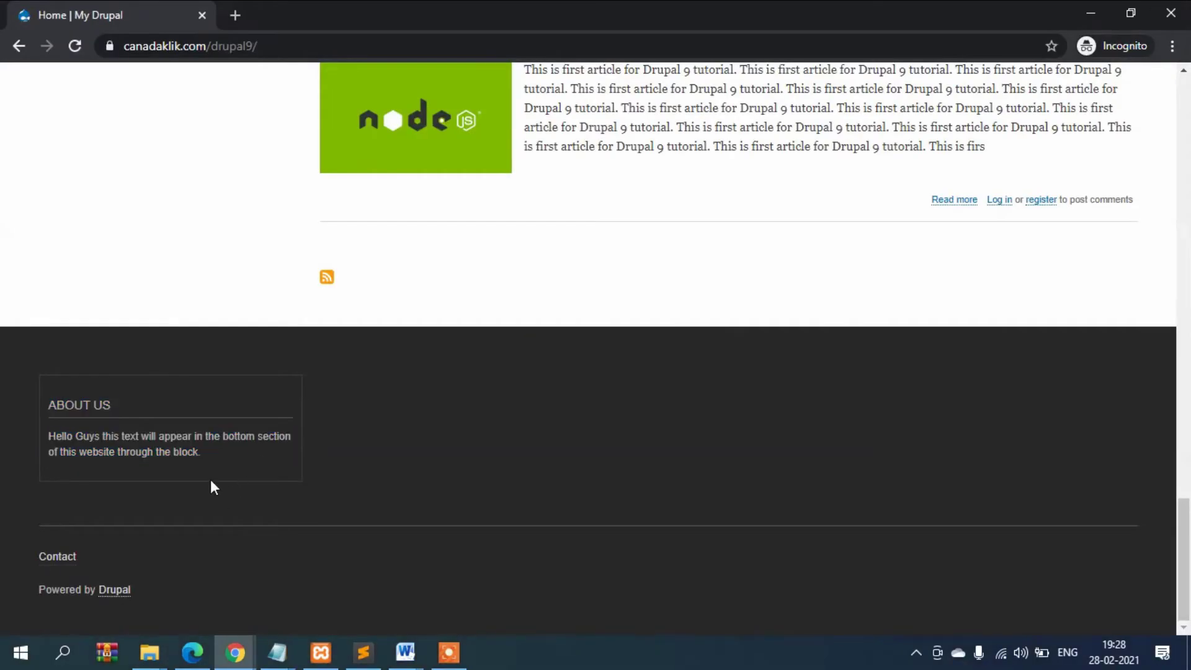
drag(119, 322, 492, 461)
click(260, 469)
drag(88, 406, 222, 467)
click(191, 466)
drag(122, 436, 56, 566)
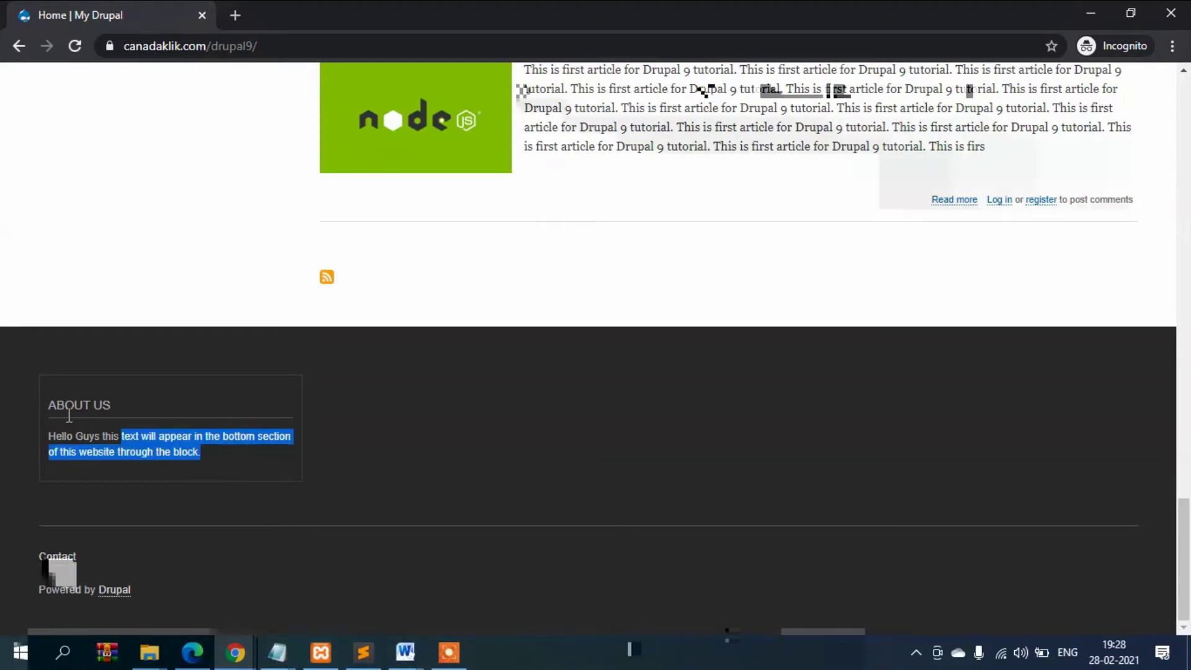
click(1014, 416)
drag(1041, 415, 1060, 441)
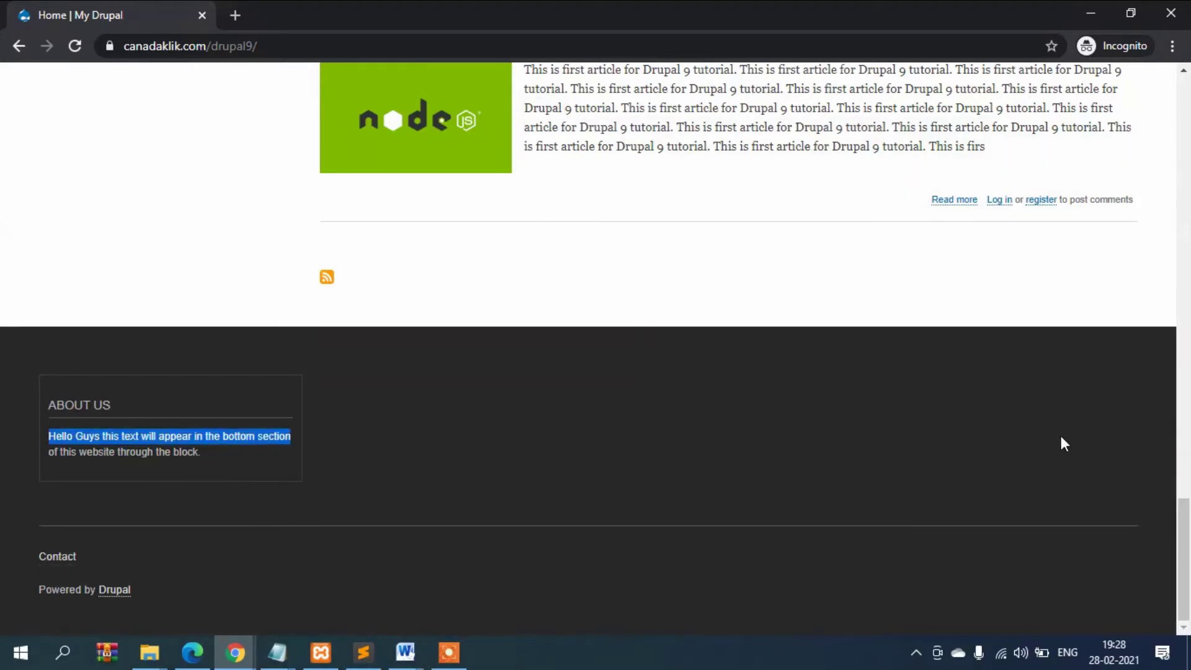
click(1029, 409)
mouse_move(236, 657)
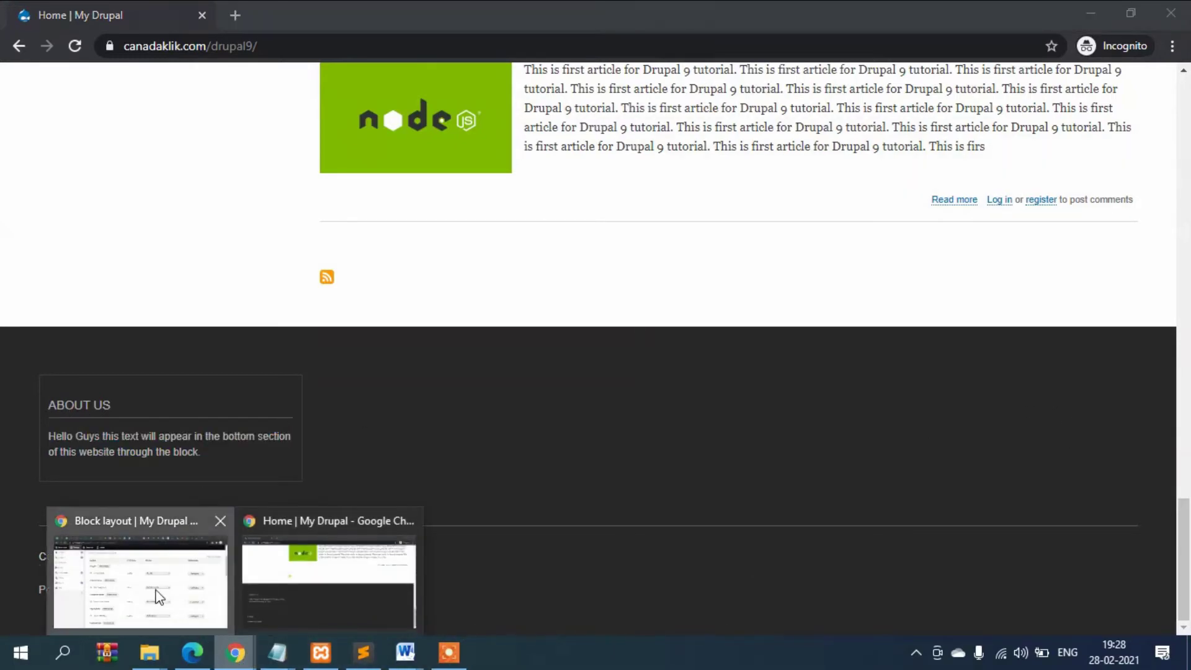
click(156, 594)
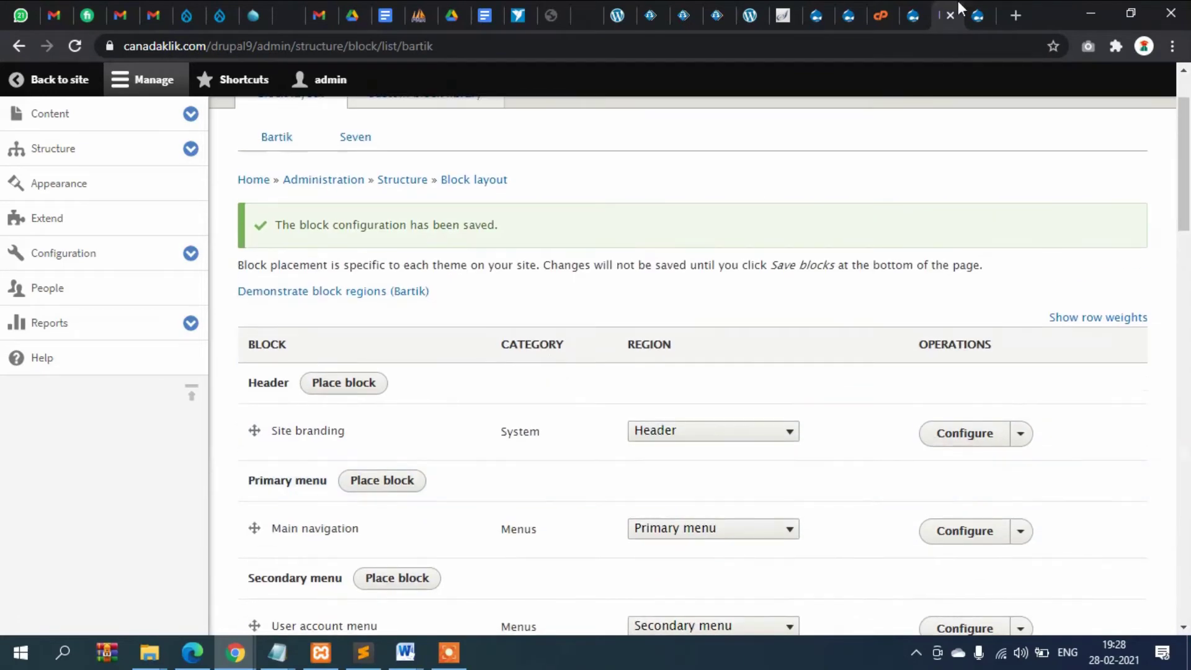
Step: Preview Bartik's block regions demonstration, then go back to the Block layout list
click(978, 16)
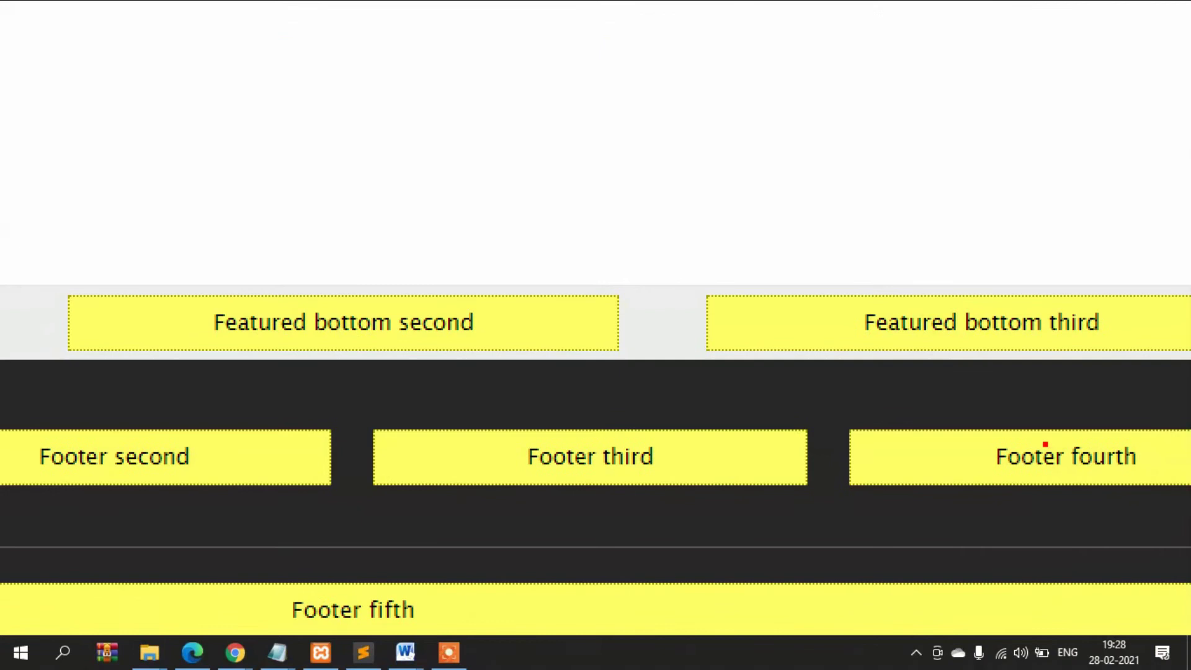
drag(1045, 444, 1171, 403)
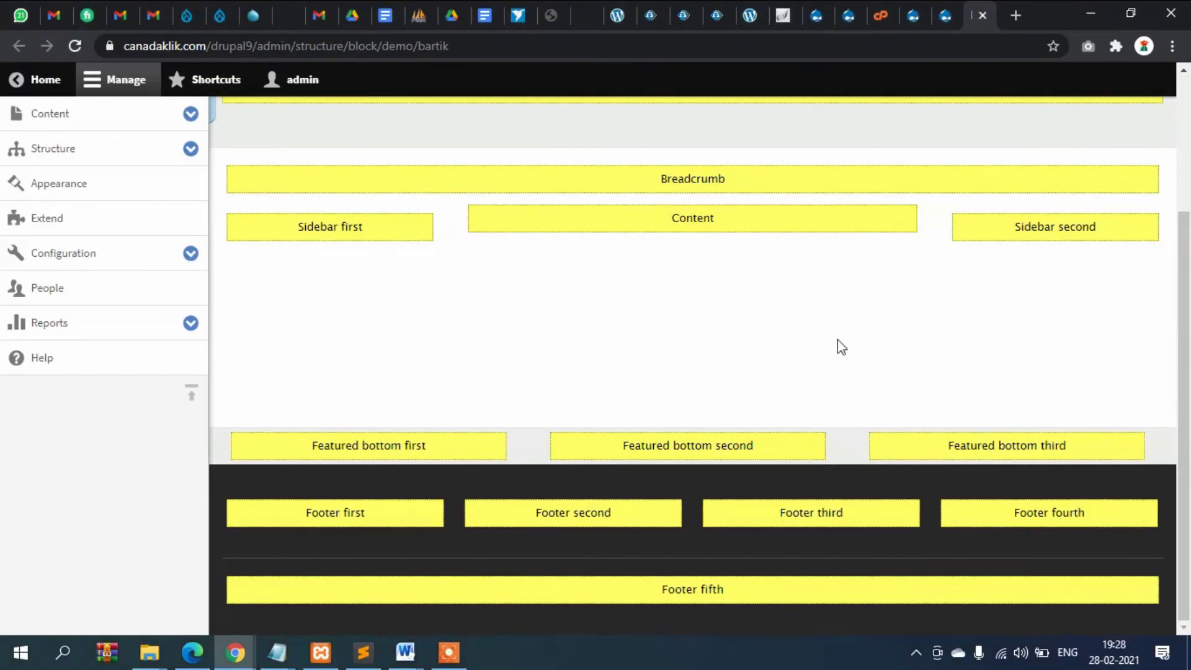
click(947, 9)
scroll(640, 412, down, 20)
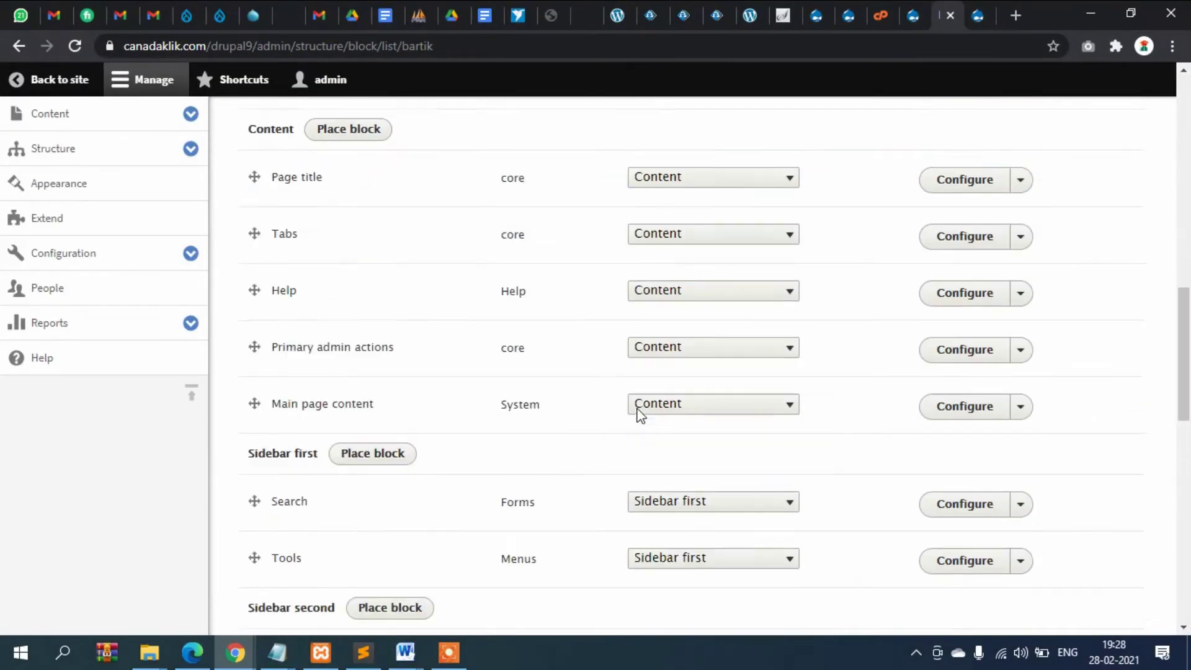
scroll(553, 365, down, 1)
scroll(552, 367, up, 2)
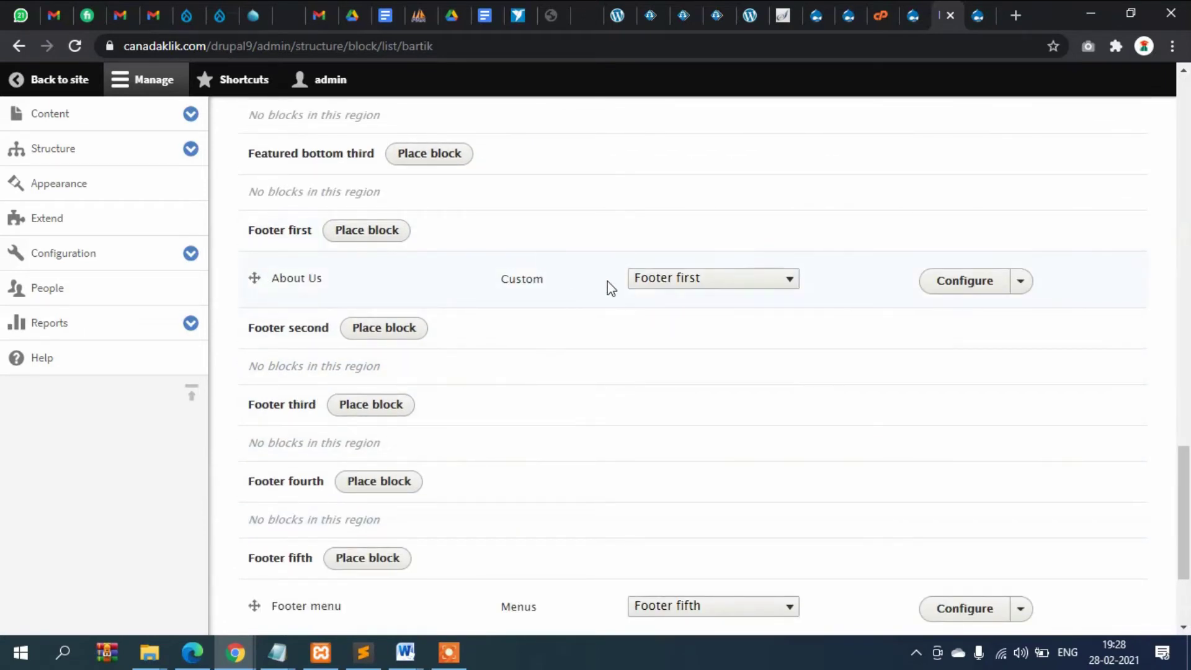
Step: Set the About Us region to Footer fourth and save the blocks
click(714, 279)
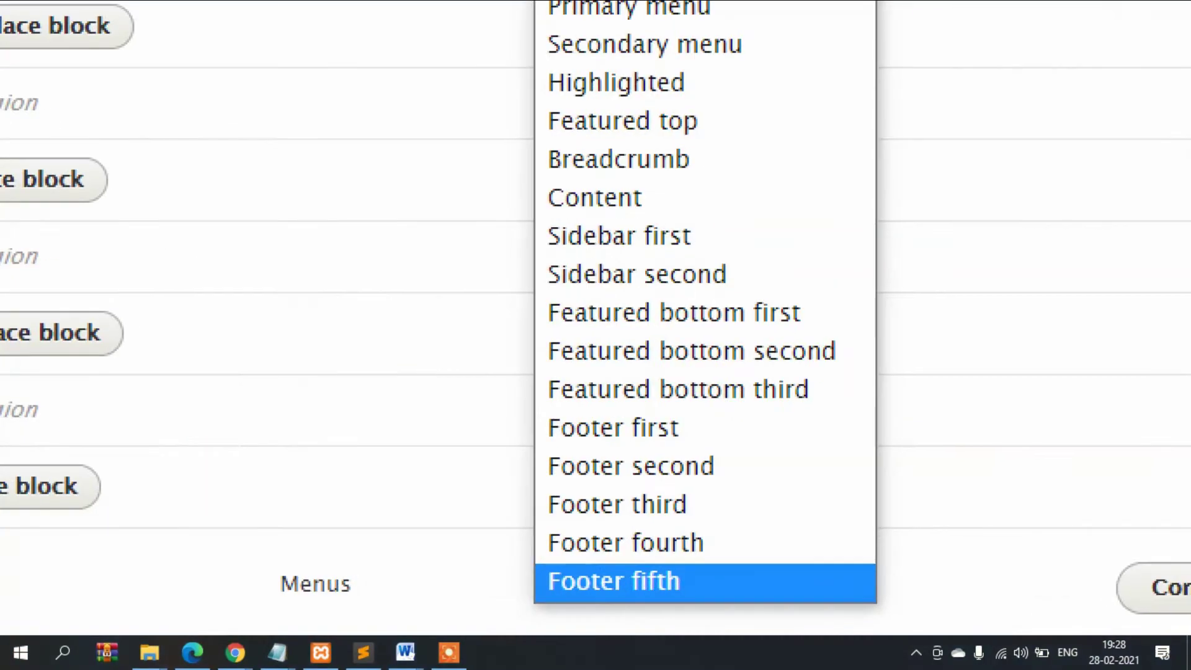
drag(712, 579, 899, 457)
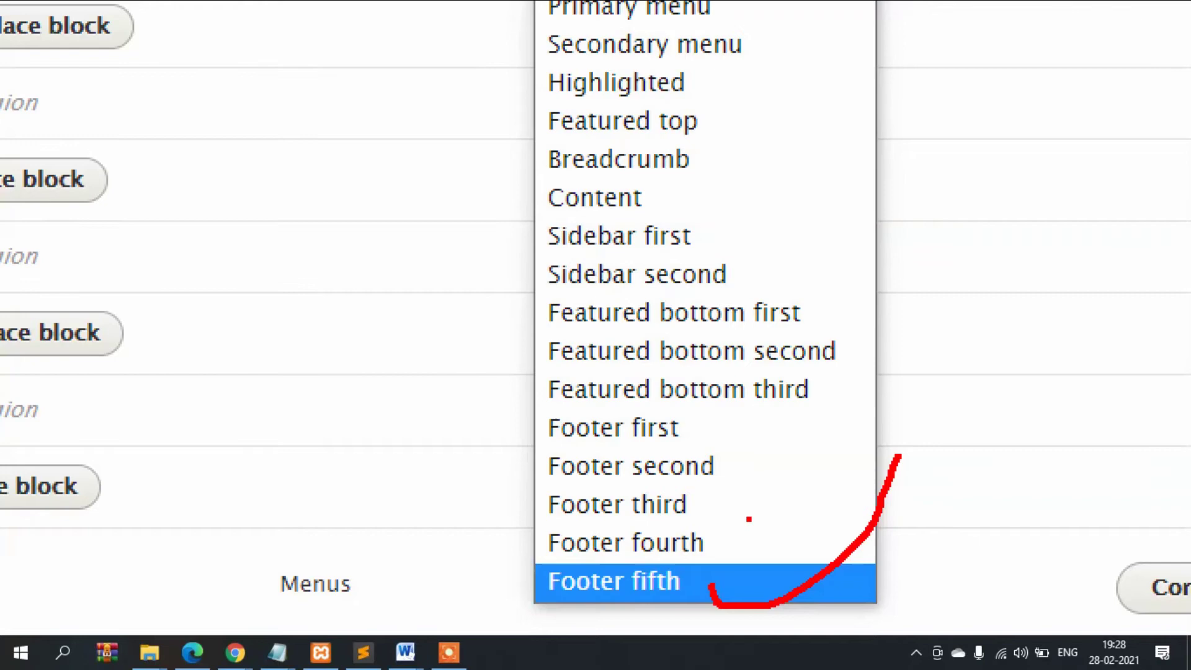
key(Escape)
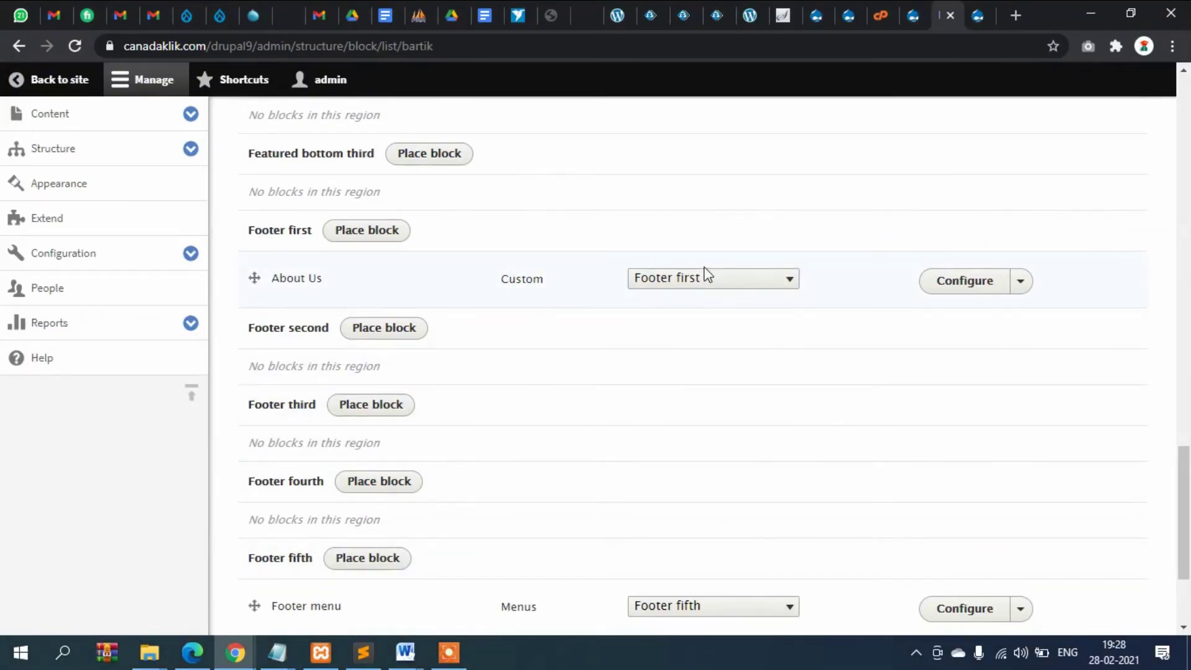
click(704, 282)
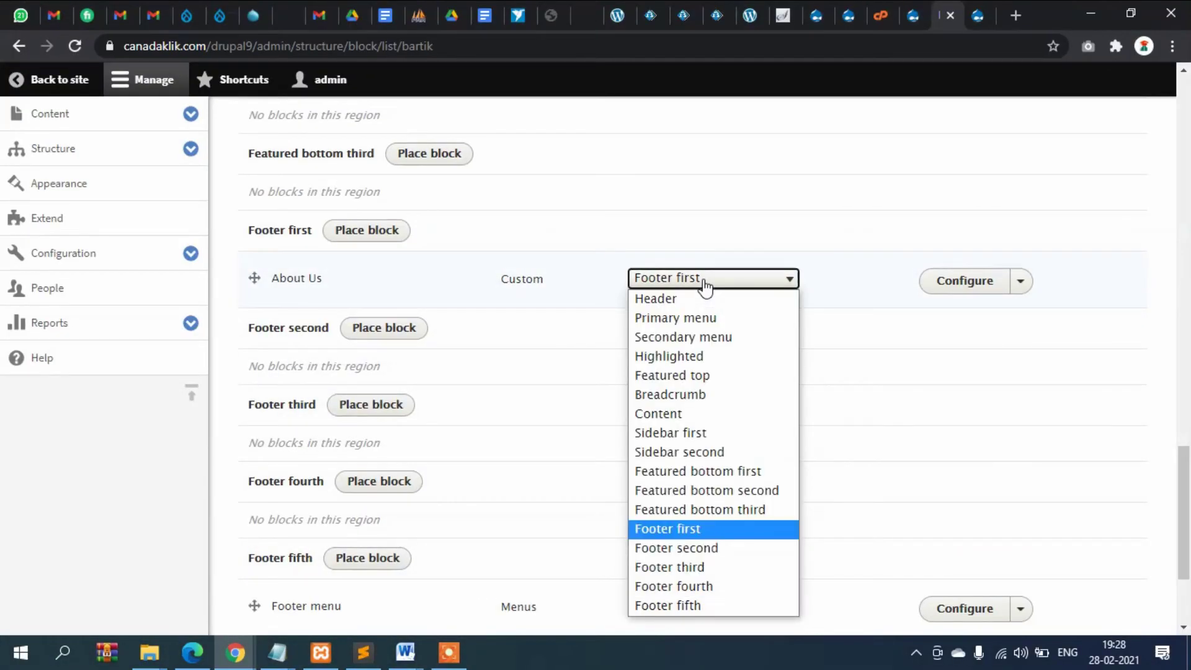
click(728, 585)
scroll(721, 424, down, 3)
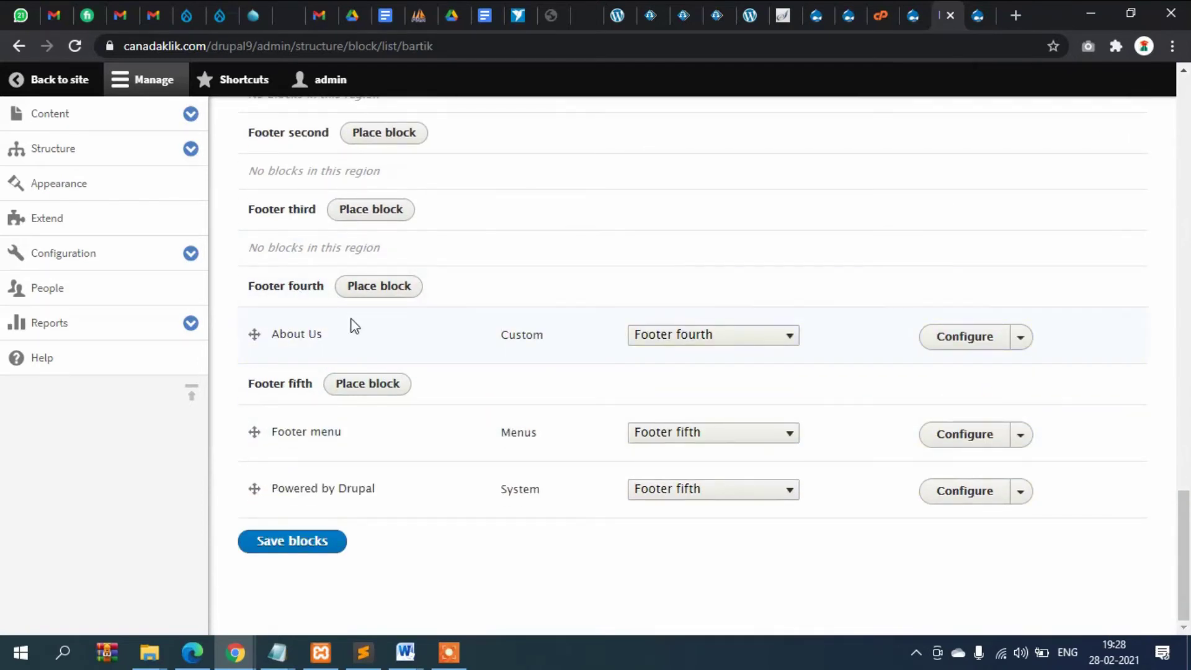
click(312, 547)
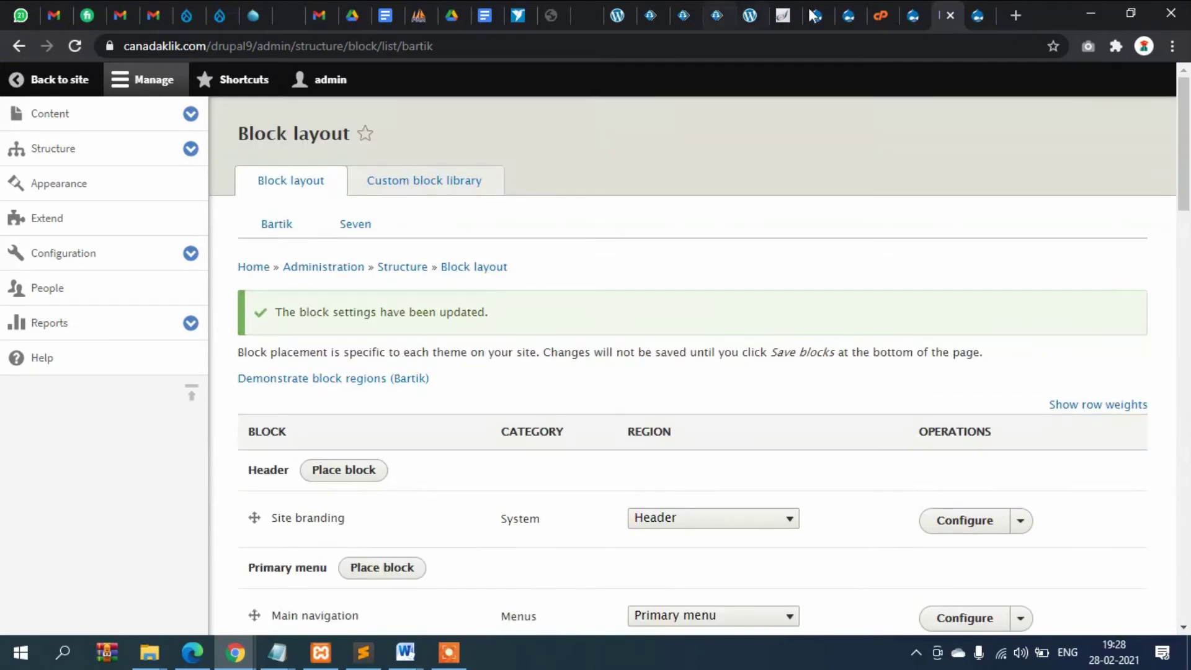
Step: Reload the homepage in the incognito window to check the About Us footer block
click(978, 14)
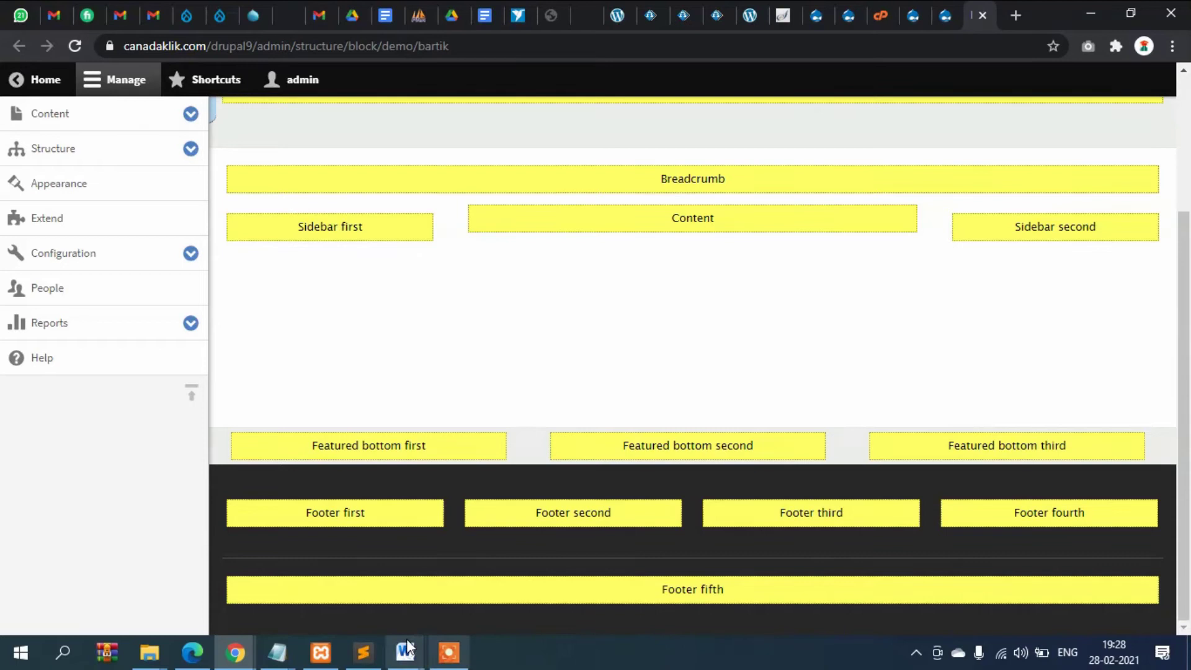
mouse_move(248, 648)
click(270, 583)
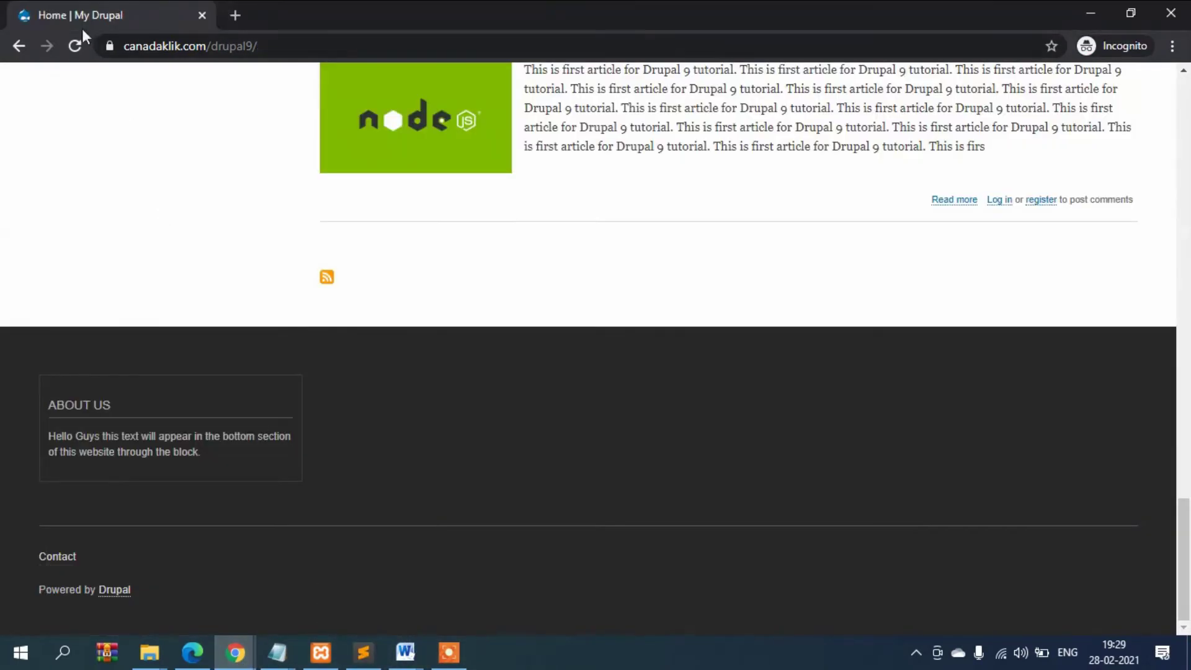
click(74, 45)
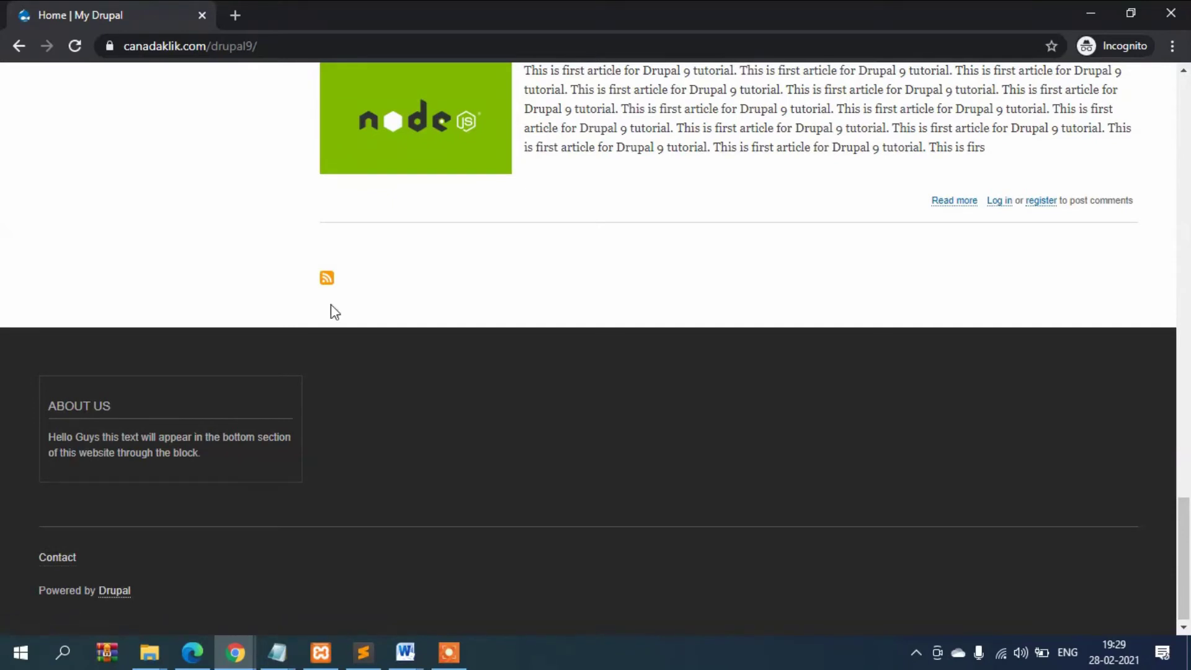
click(72, 48)
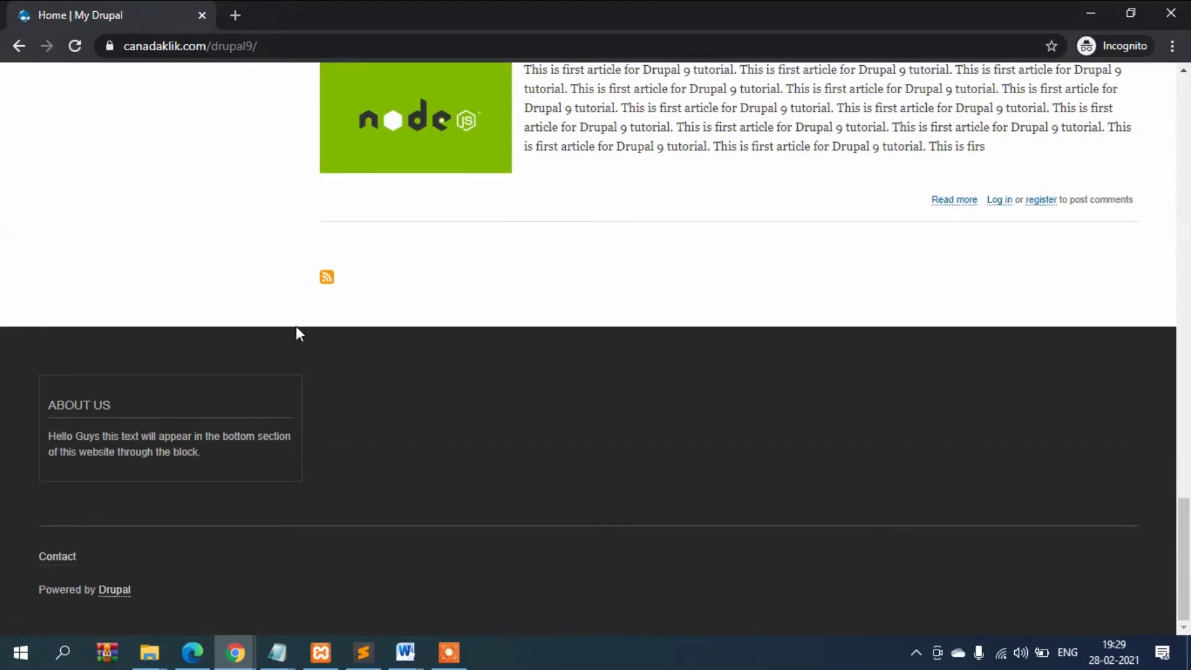
Step: Return to Bartik's Block layout and scroll down to the footer regions
mouse_move(235, 653)
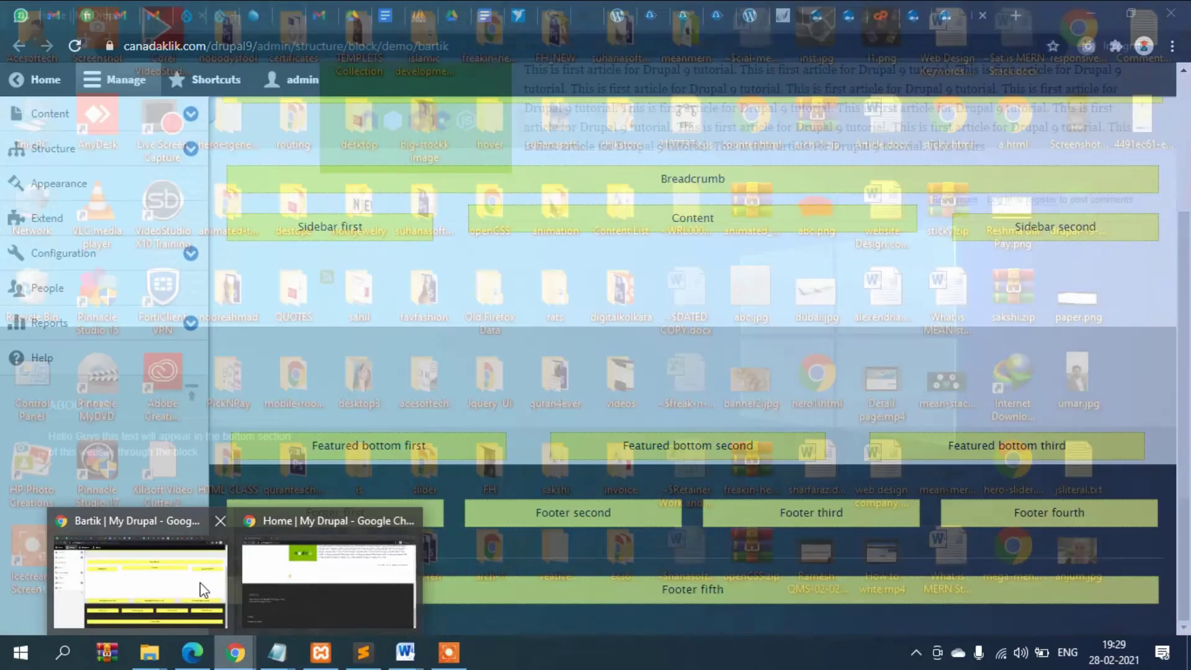
click(140, 580)
click(946, 12)
scroll(708, 402, down, 15)
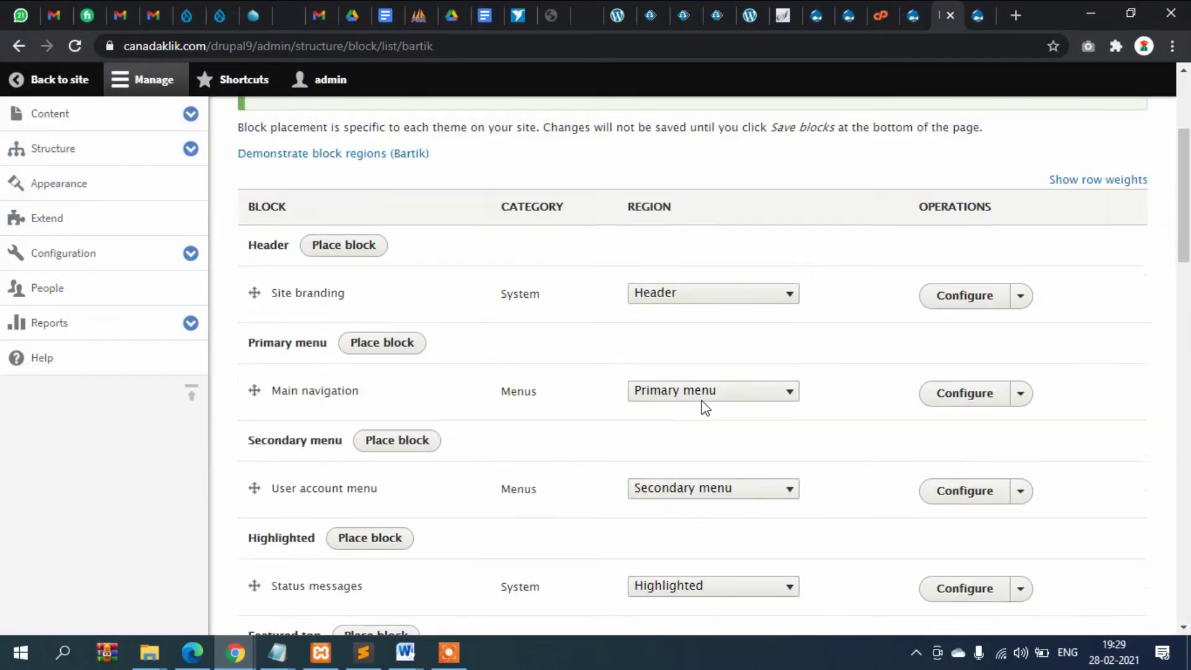
scroll(697, 397, down, 13)
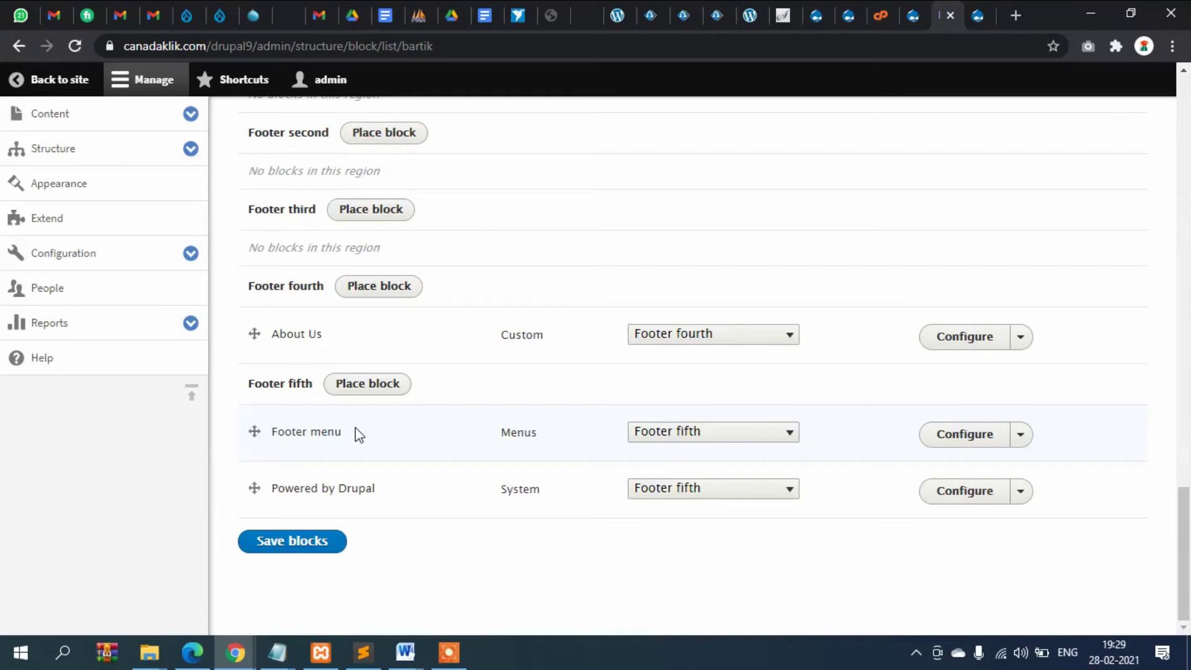
Step: Review and save About Us's <front> page restriction, then remove the block from the layout
click(979, 347)
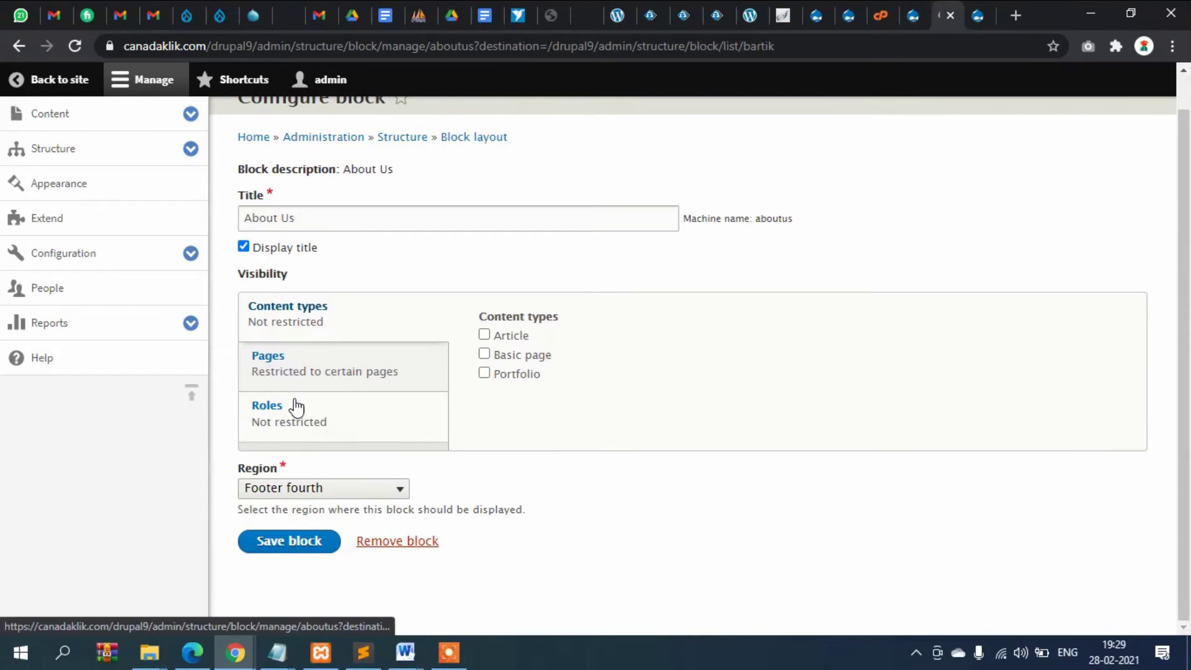
click(290, 372)
click(562, 351)
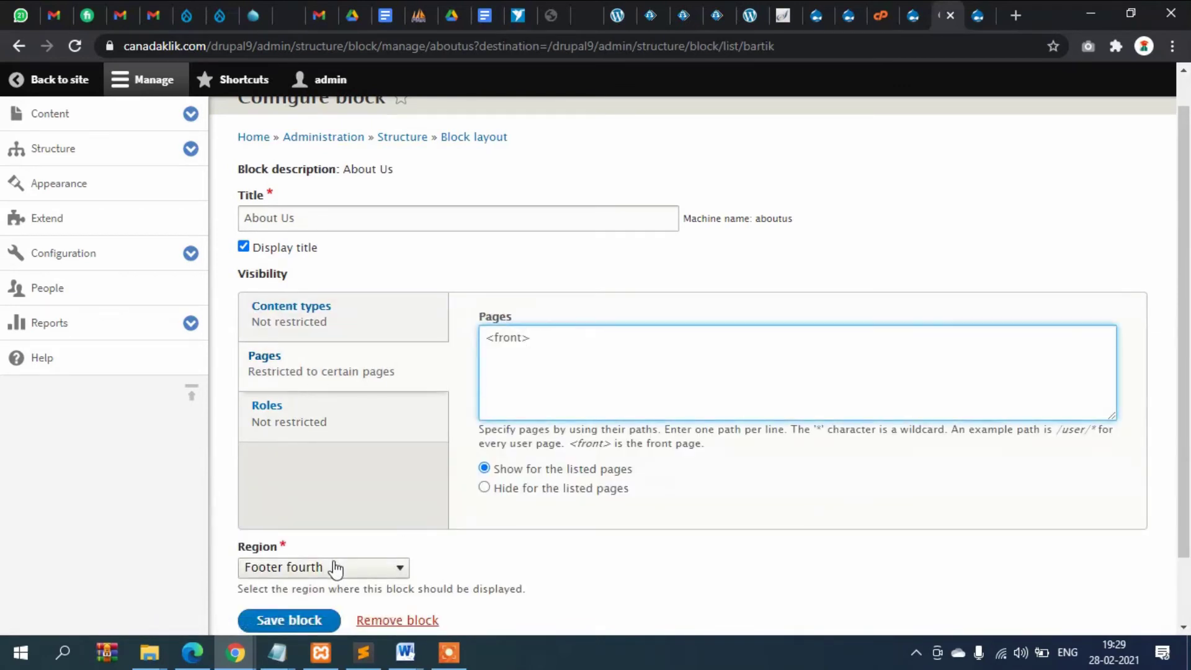
click(282, 621)
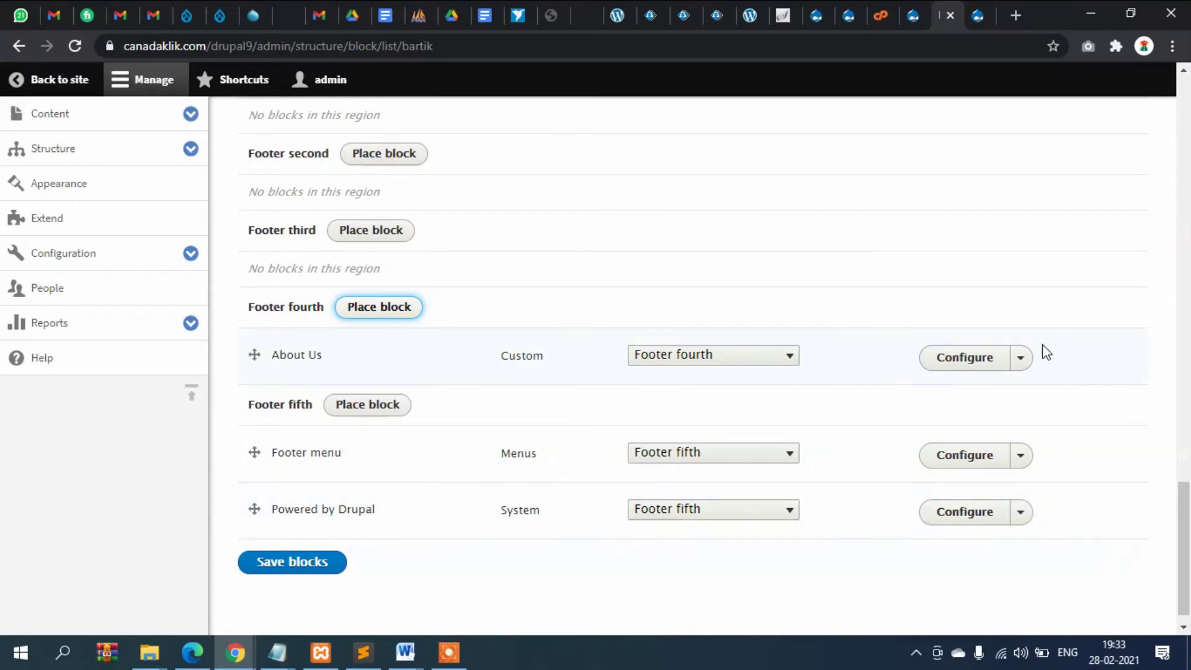
click(1021, 358)
click(967, 414)
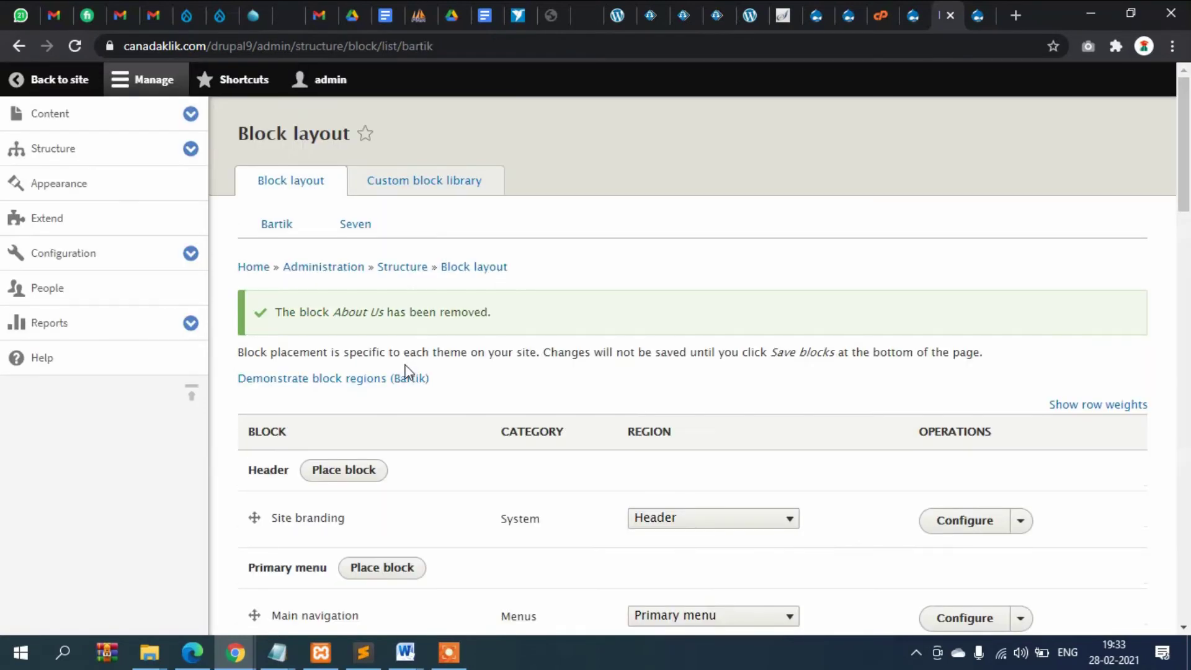
Step: Choose About Us from the Place block list for Footer fourth
scroll(473, 412, down, 3)
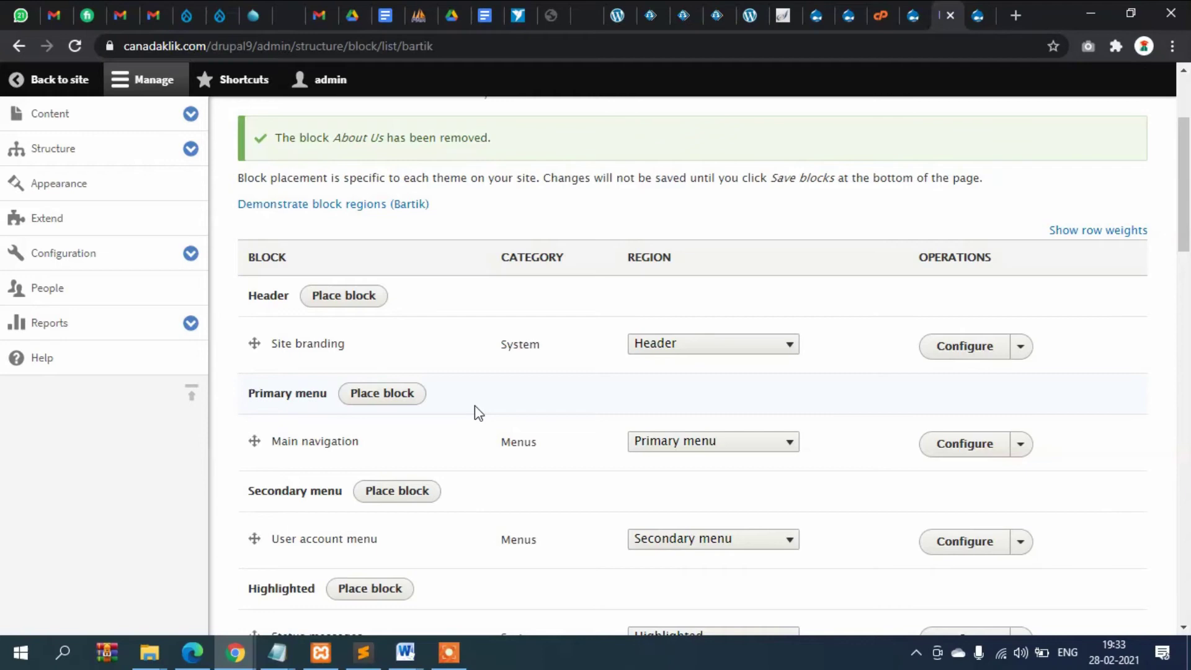
scroll(477, 412, down, 8)
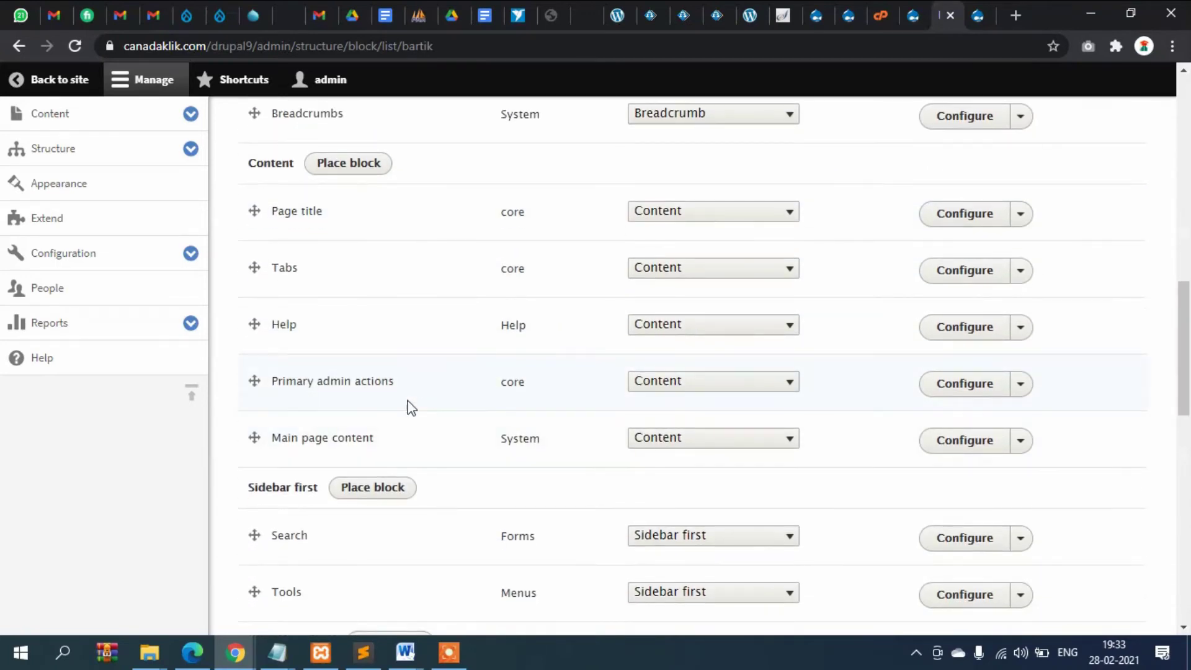
scroll(402, 392, down, 10)
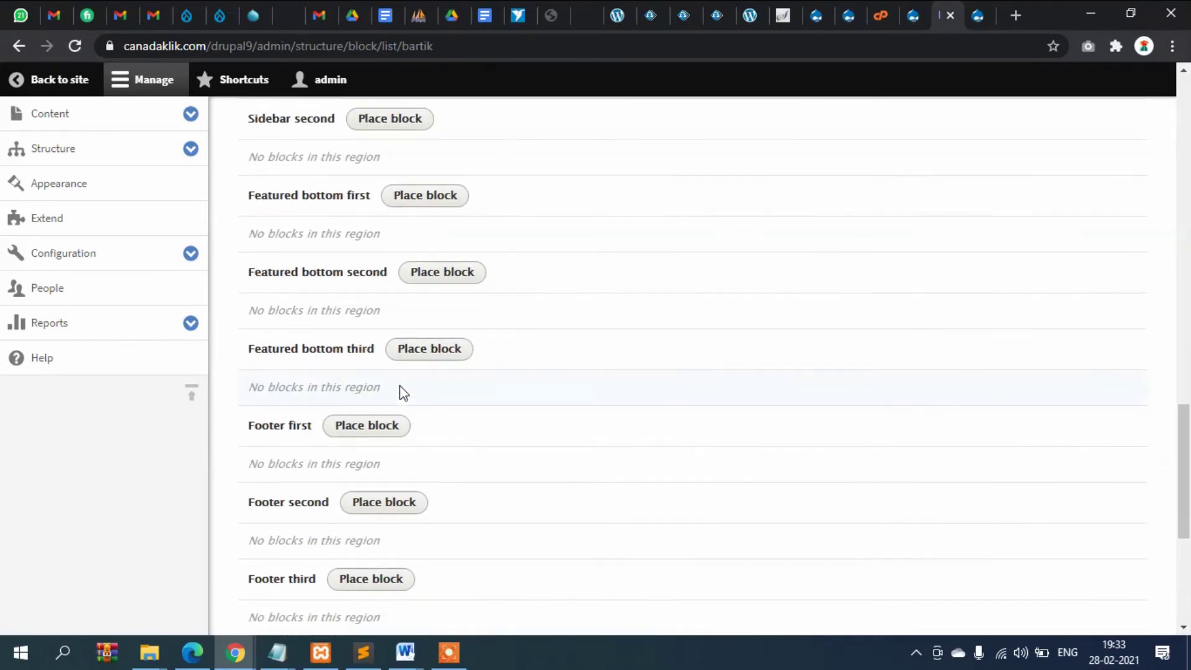
scroll(304, 294, down, 4)
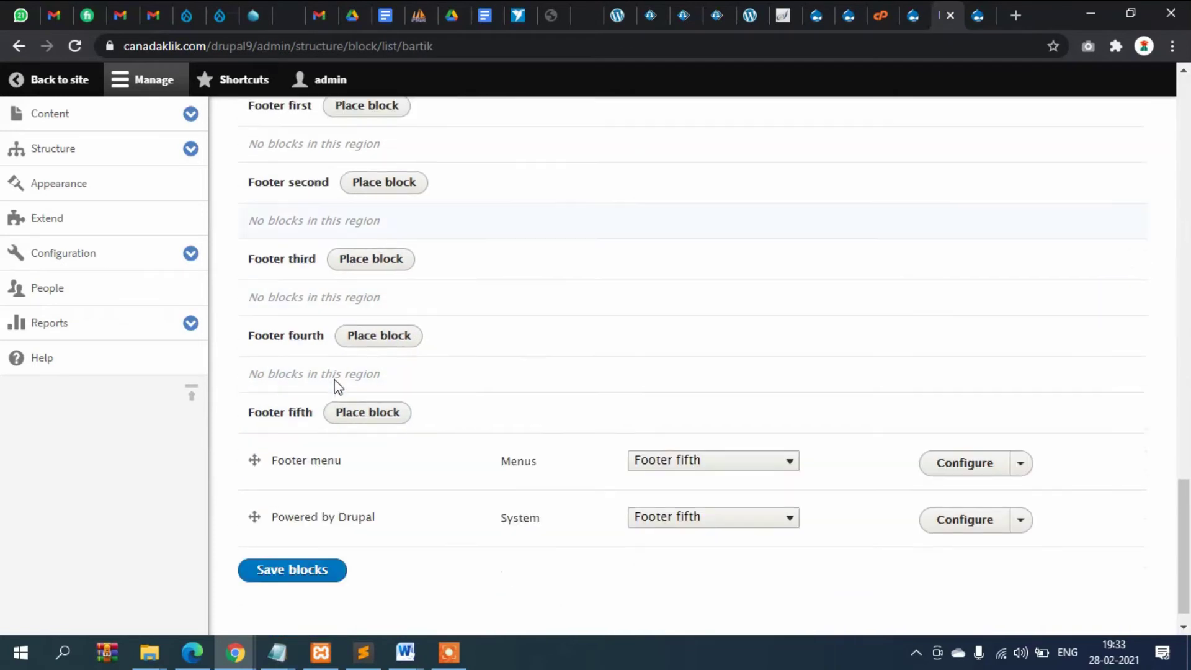
click(380, 309)
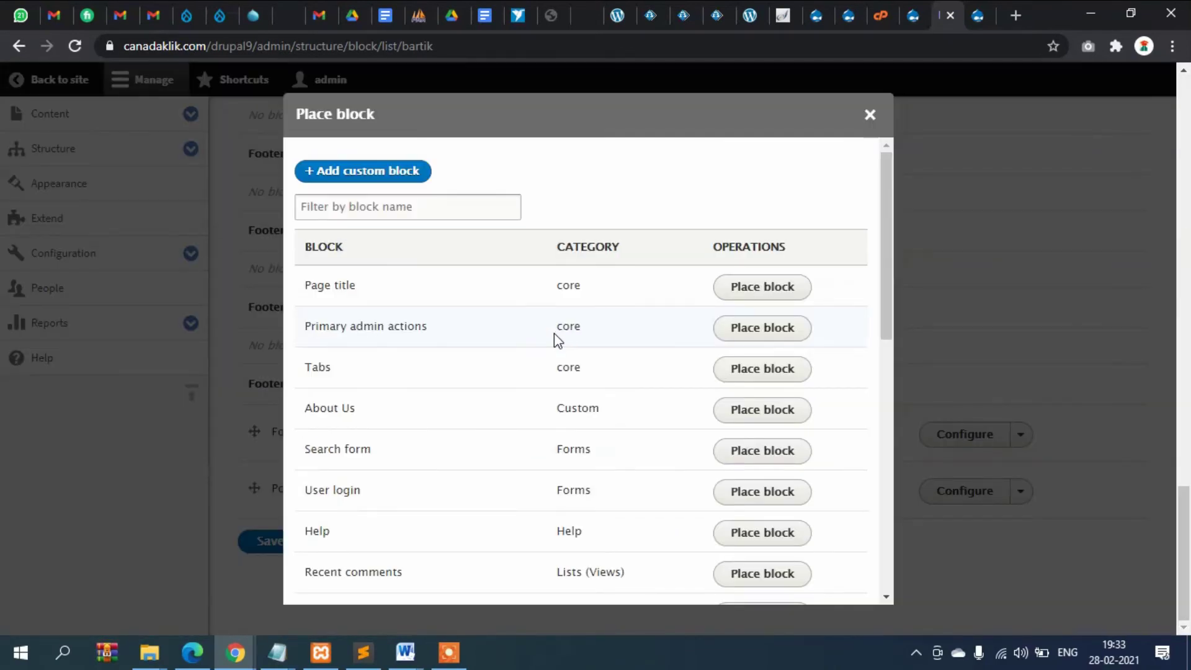
drag(327, 408, 364, 415)
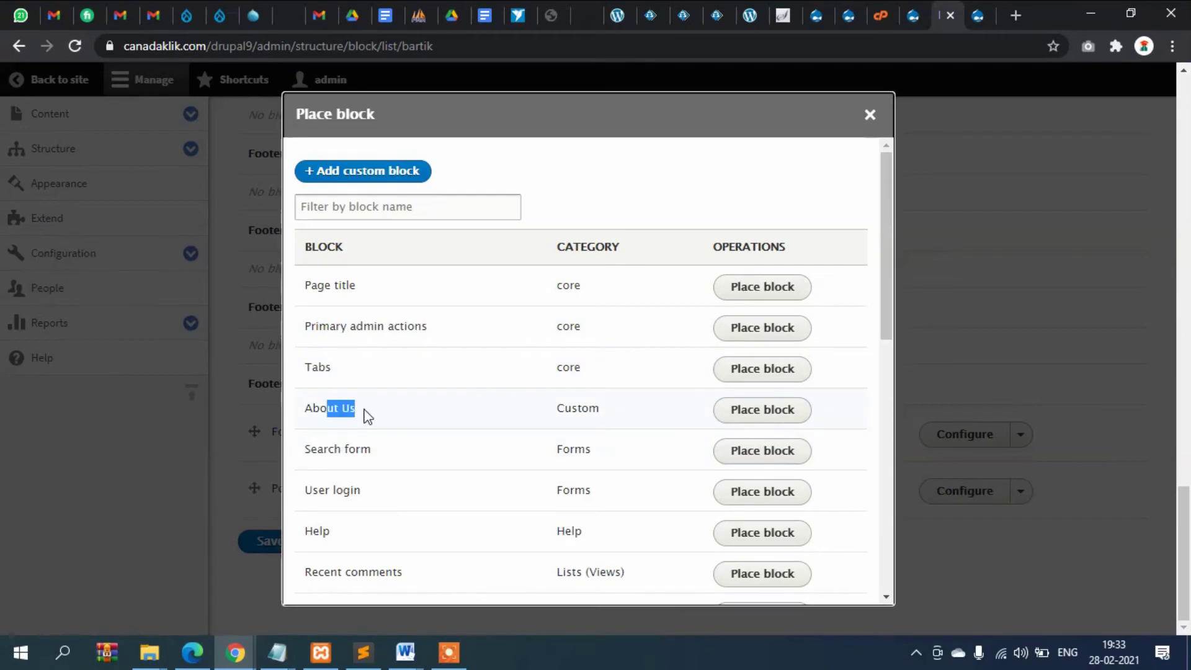
click(761, 409)
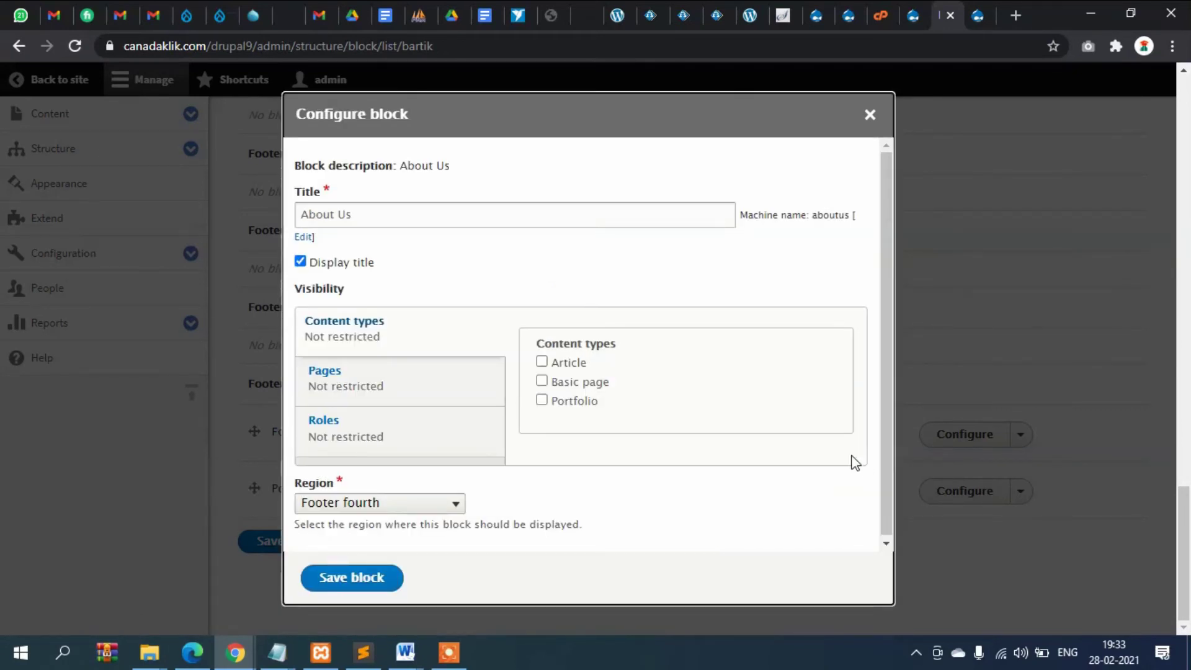
Step: Show About Us only on <front> and save the placement
click(341, 391)
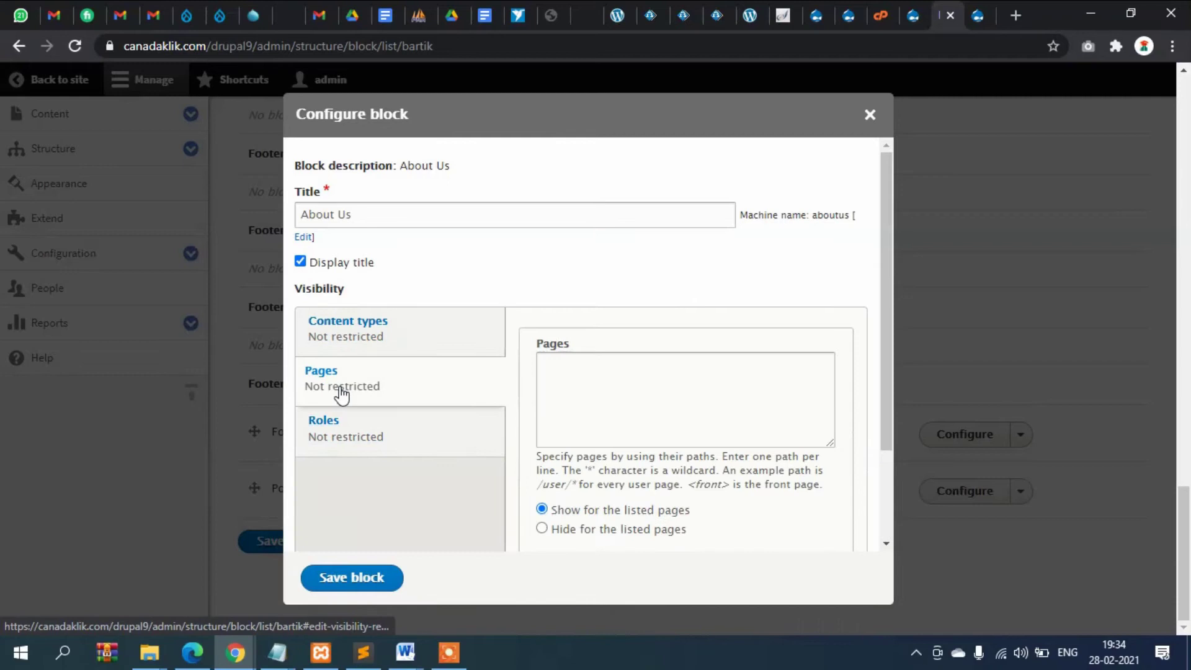
click(574, 388)
text(<)
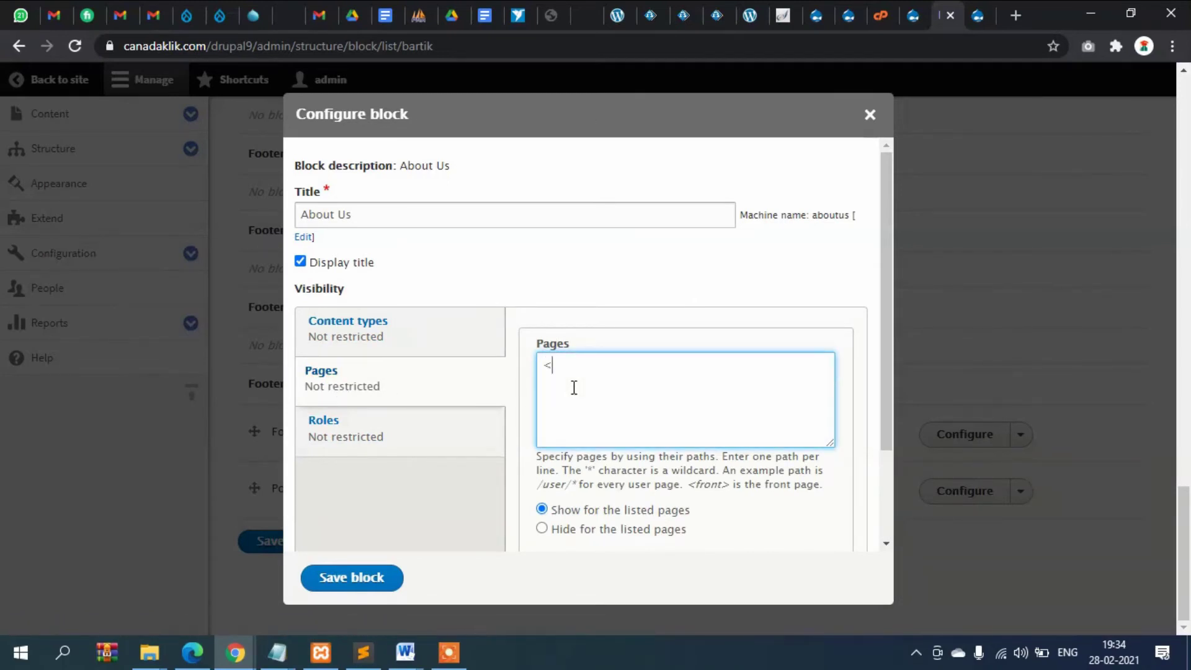
text(front>)
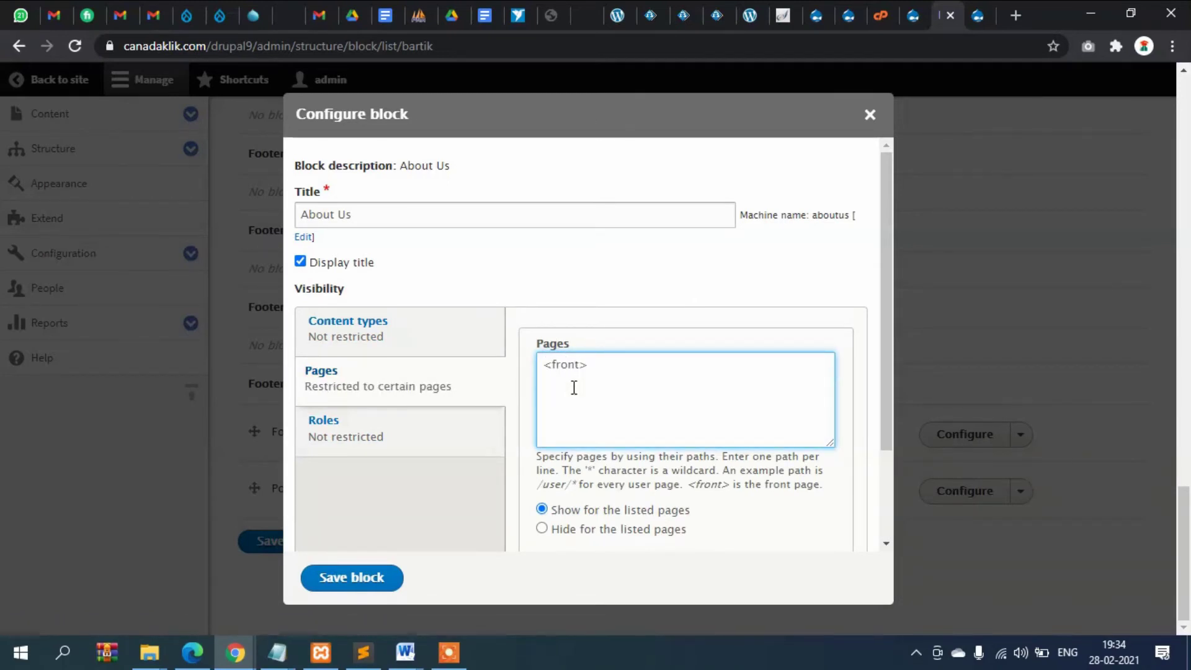
click(353, 583)
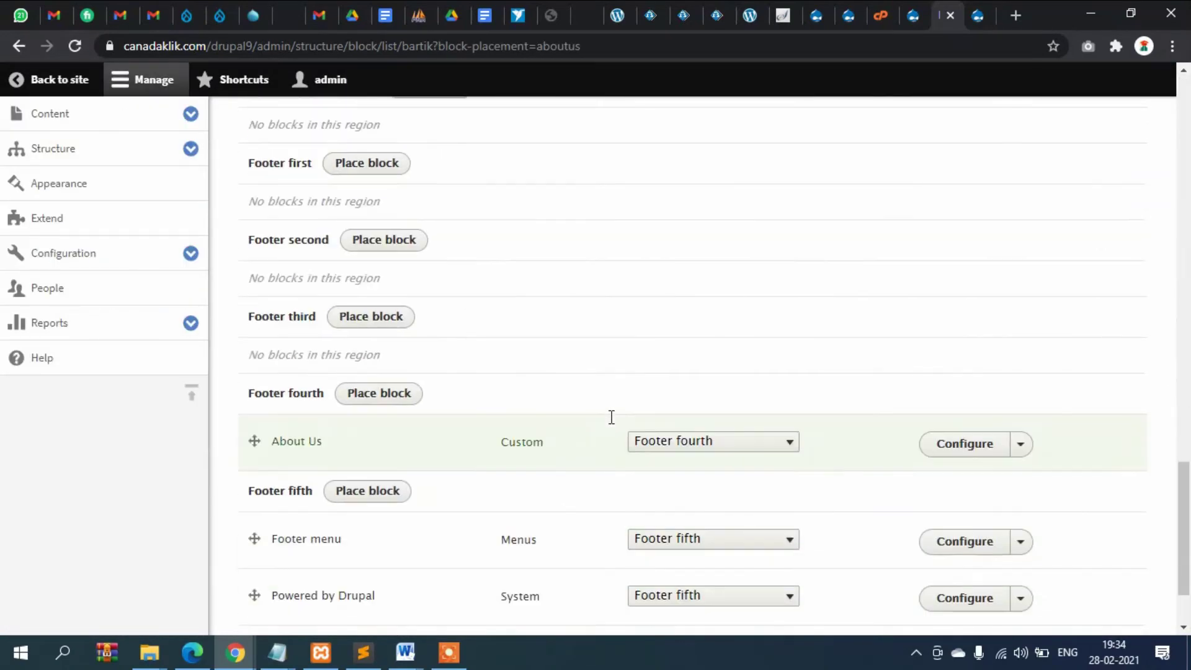
scroll(611, 417, down, 2)
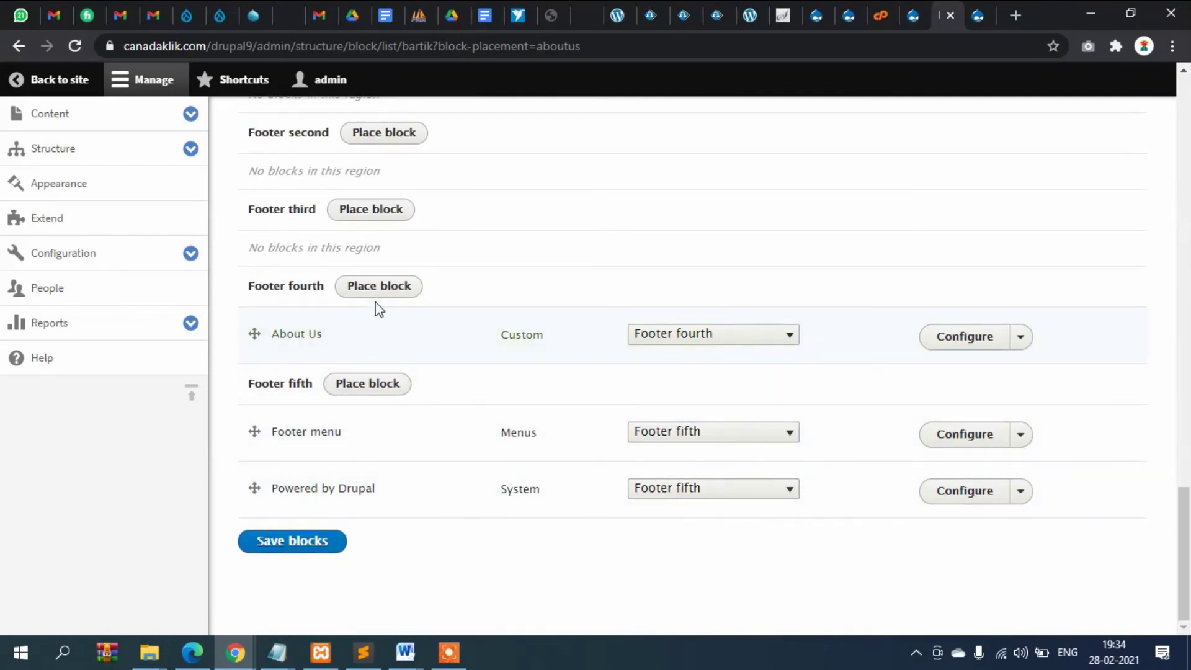
Step: Save the block layout and reload the homepage in the incognito window
click(280, 540)
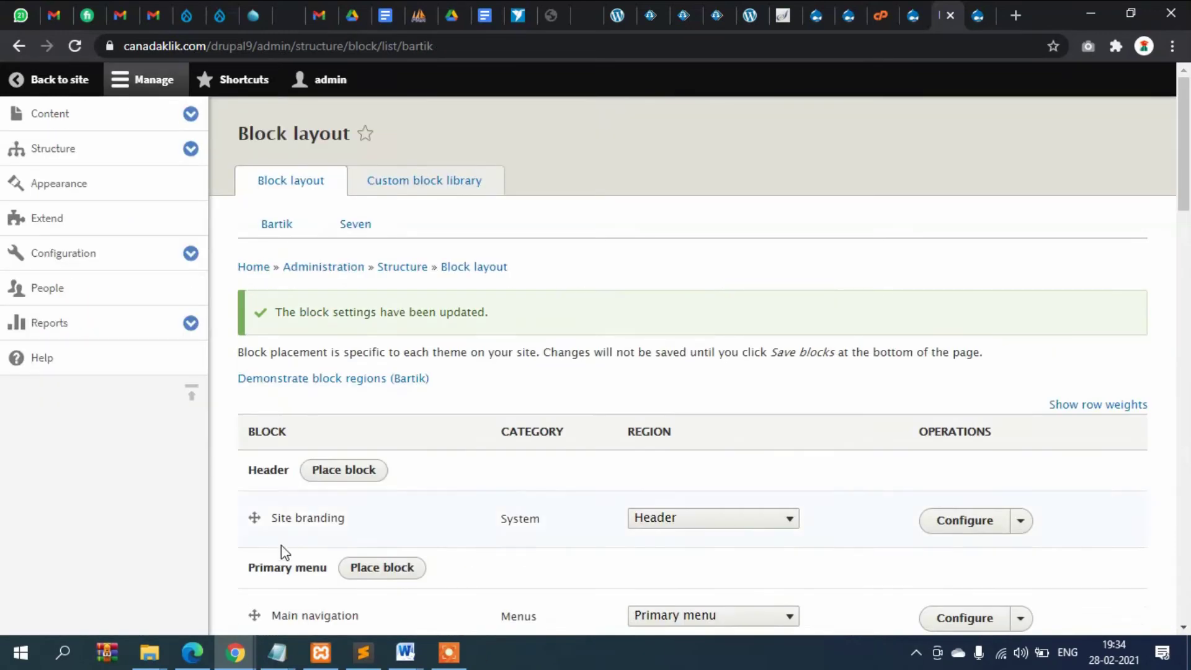
scroll(282, 550, down, 3)
mouse_move(234, 658)
click(337, 590)
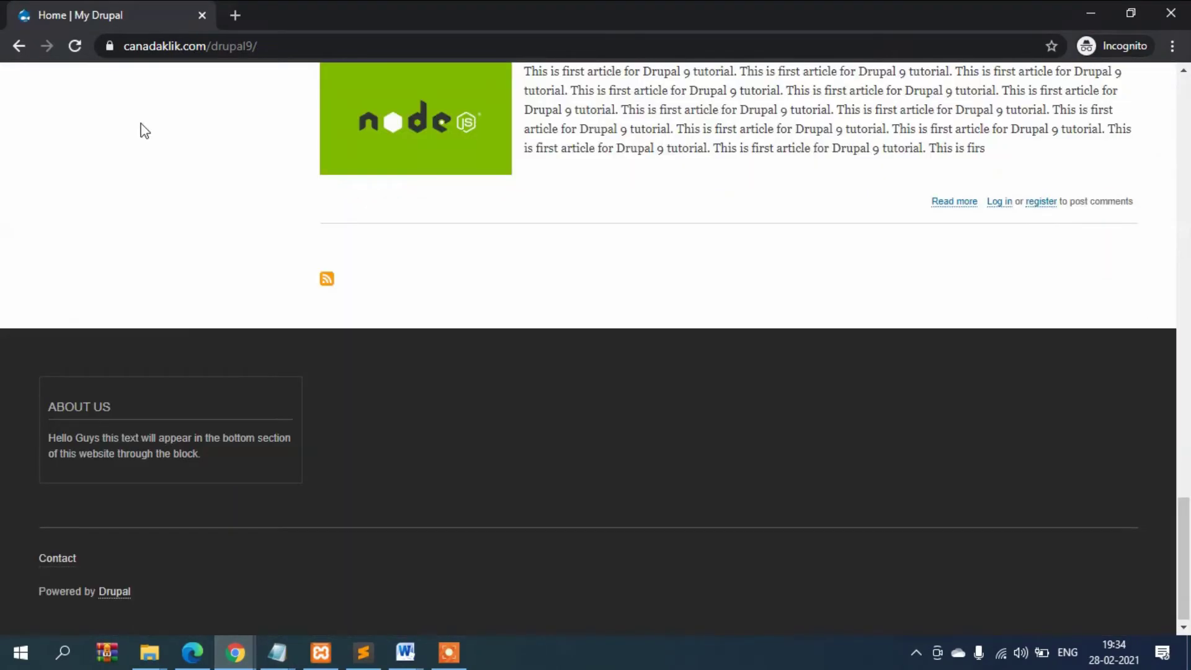
click(74, 46)
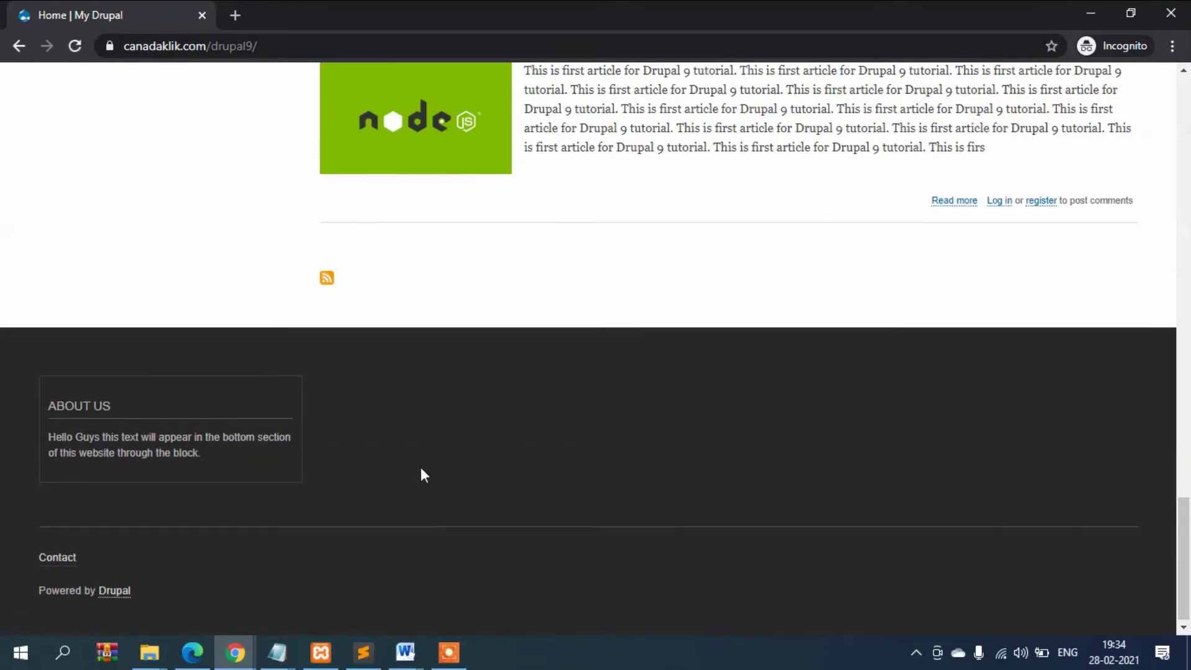
Step: Confirm the About Us text in the footer, then go back to the Block layout window
drag(83, 438, 332, 470)
click(333, 468)
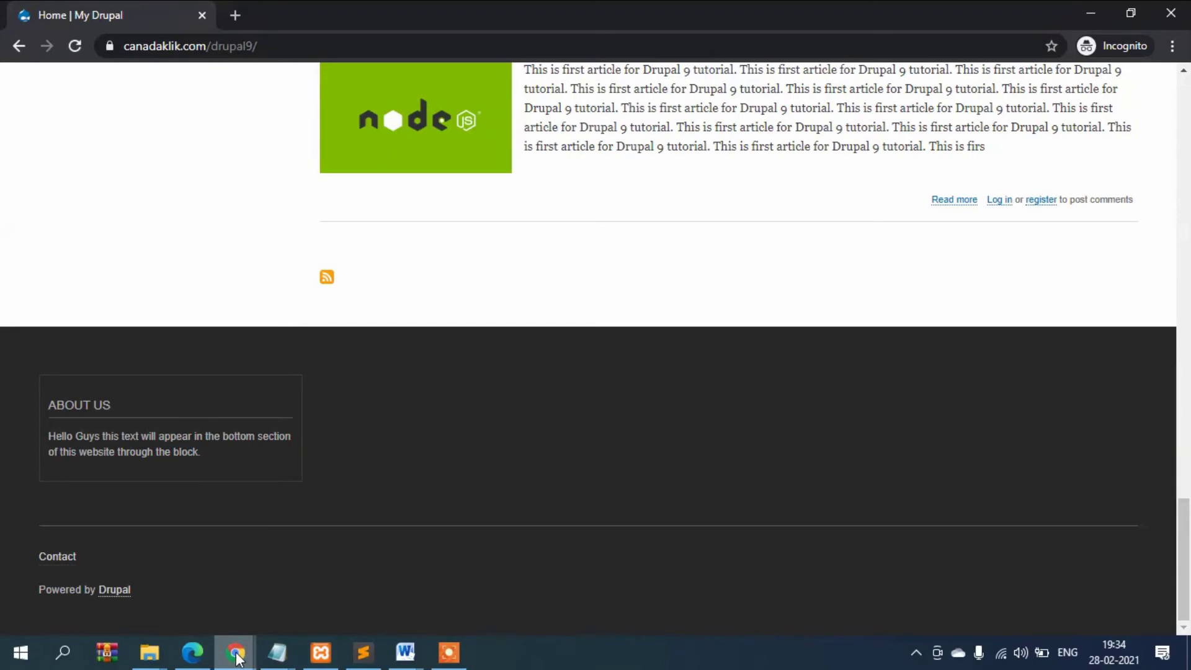
mouse_move(235, 651)
click(145, 586)
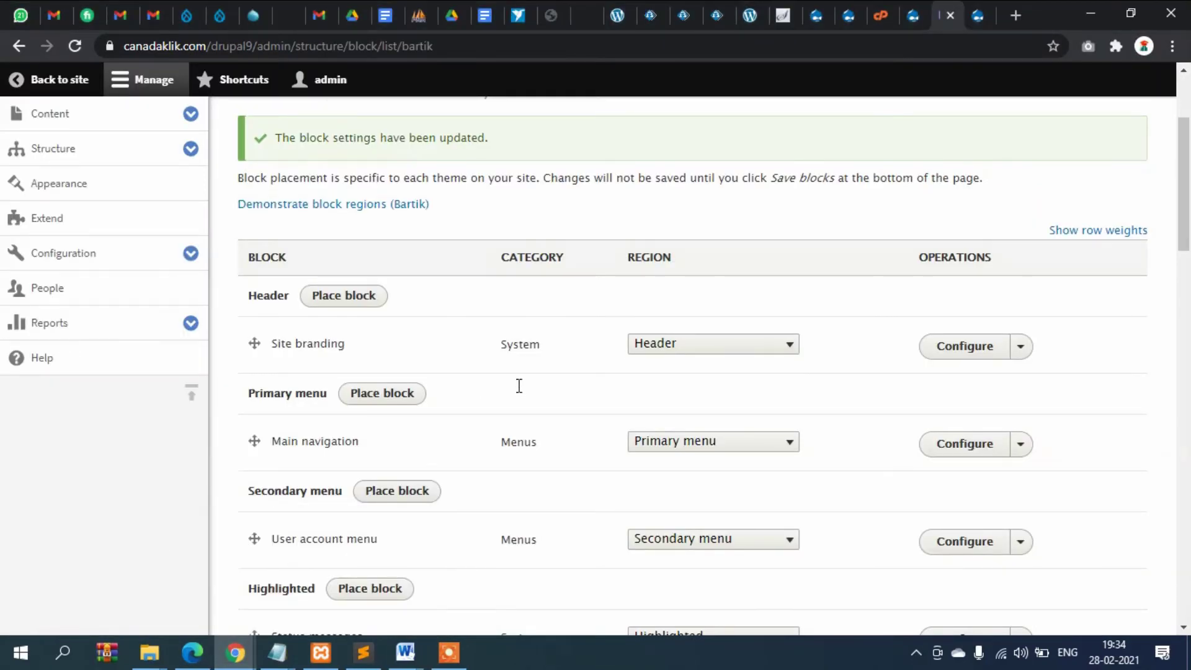
scroll(518, 386, down, 10)
scroll(540, 431, up, 7)
scroll(538, 432, up, 7)
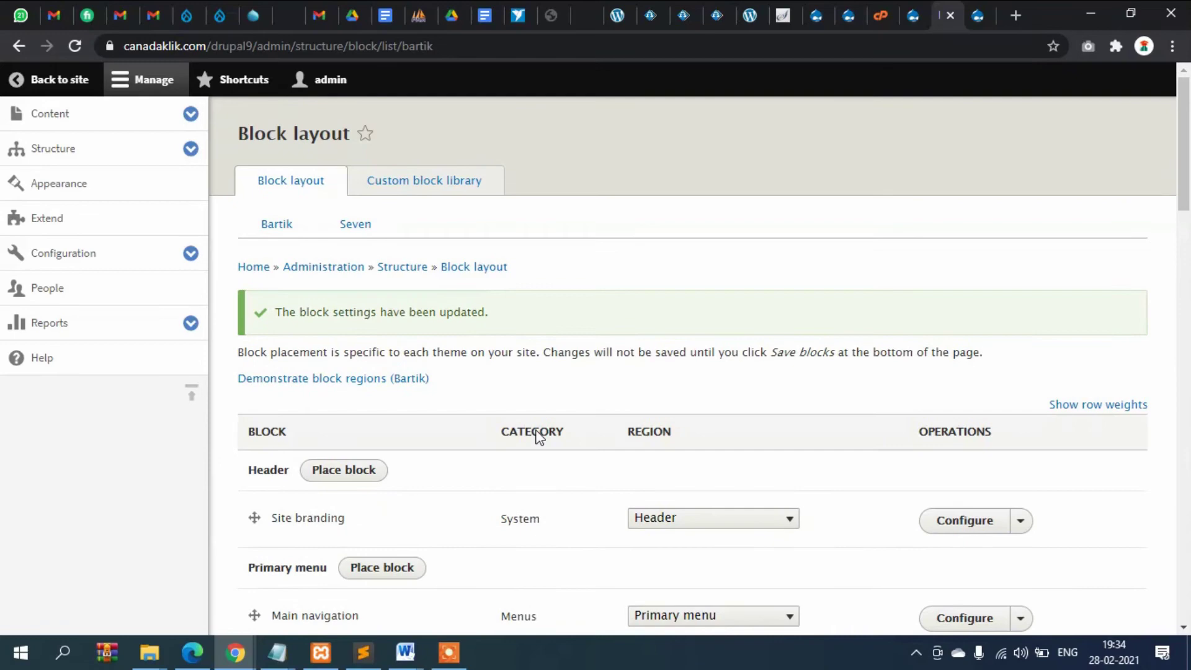
scroll(537, 437, down, 7)
scroll(538, 441, down, 20)
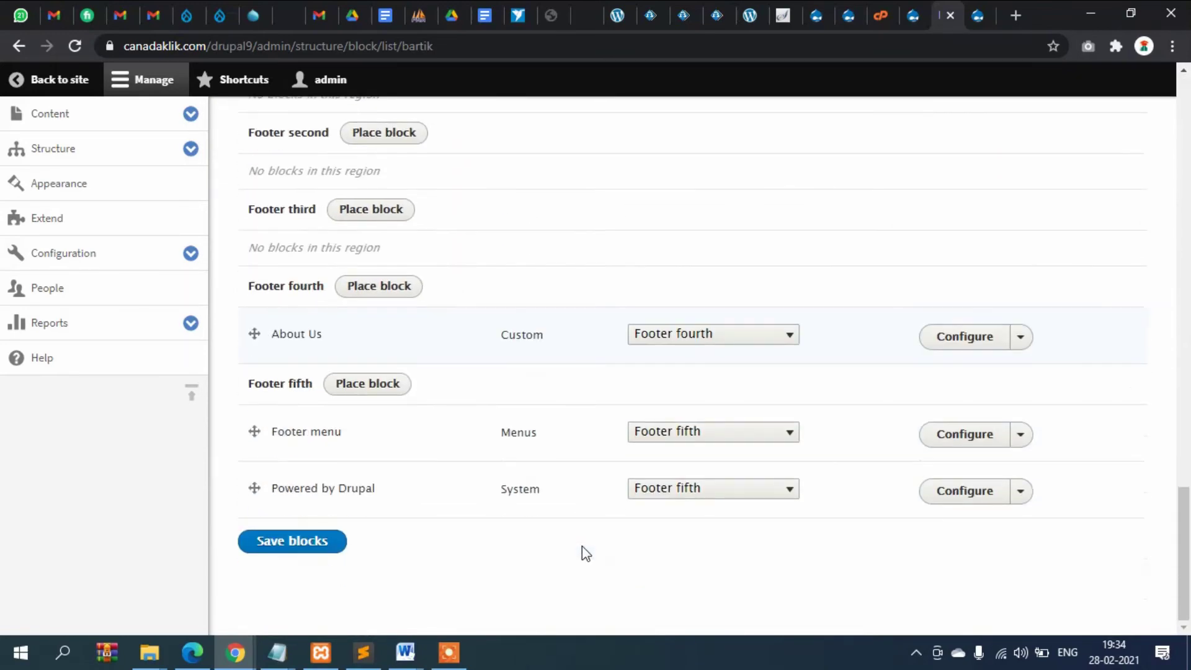
Step: Compare the Footer first through fourth regions on the demo page, then return to Block layout
key(ctrl+Tab)
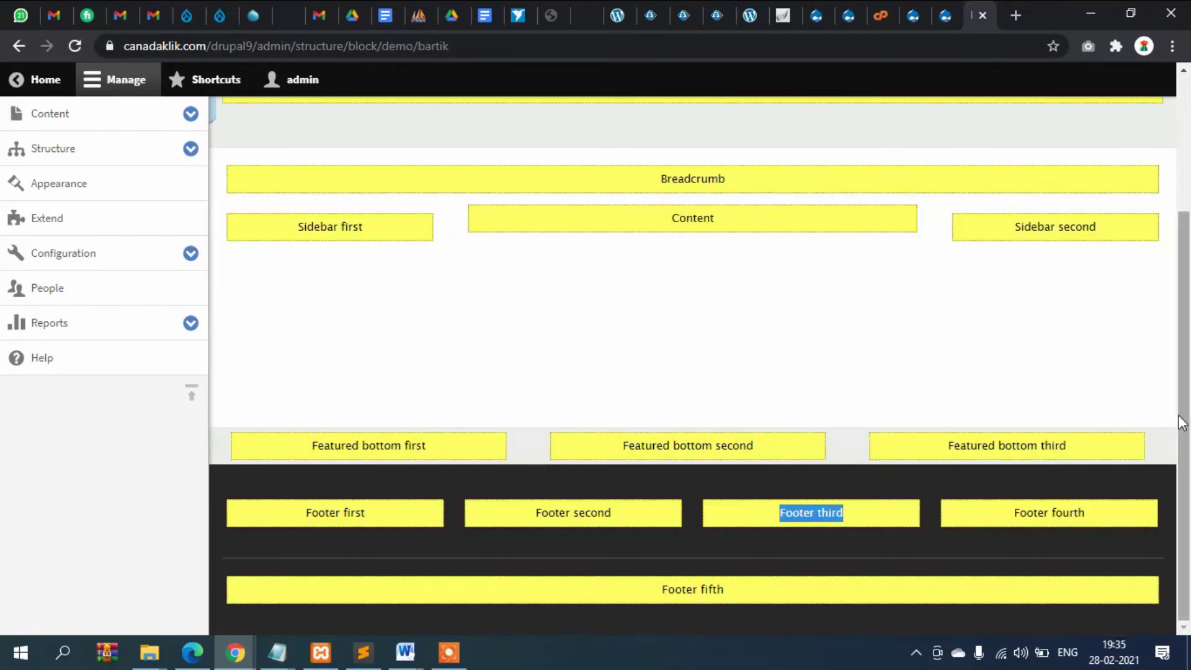
triple_click(1022, 512)
click(1073, 500)
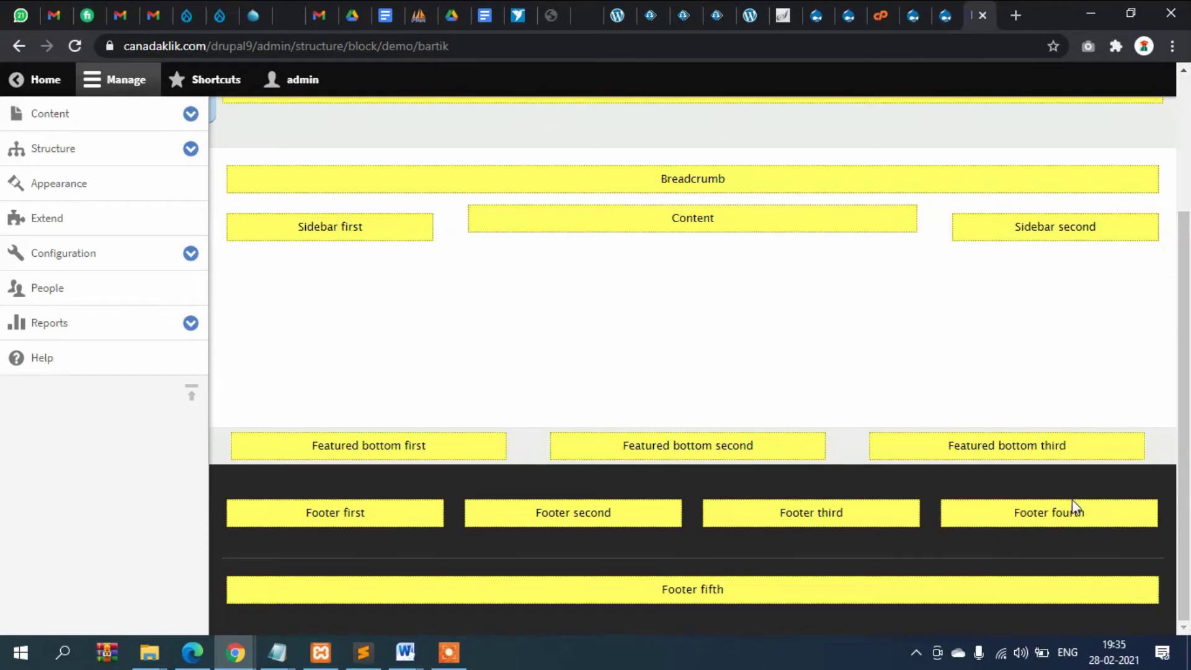
drag(345, 520, 292, 523)
drag(460, 524, 764, 518)
click(873, 516)
drag(877, 523, 329, 504)
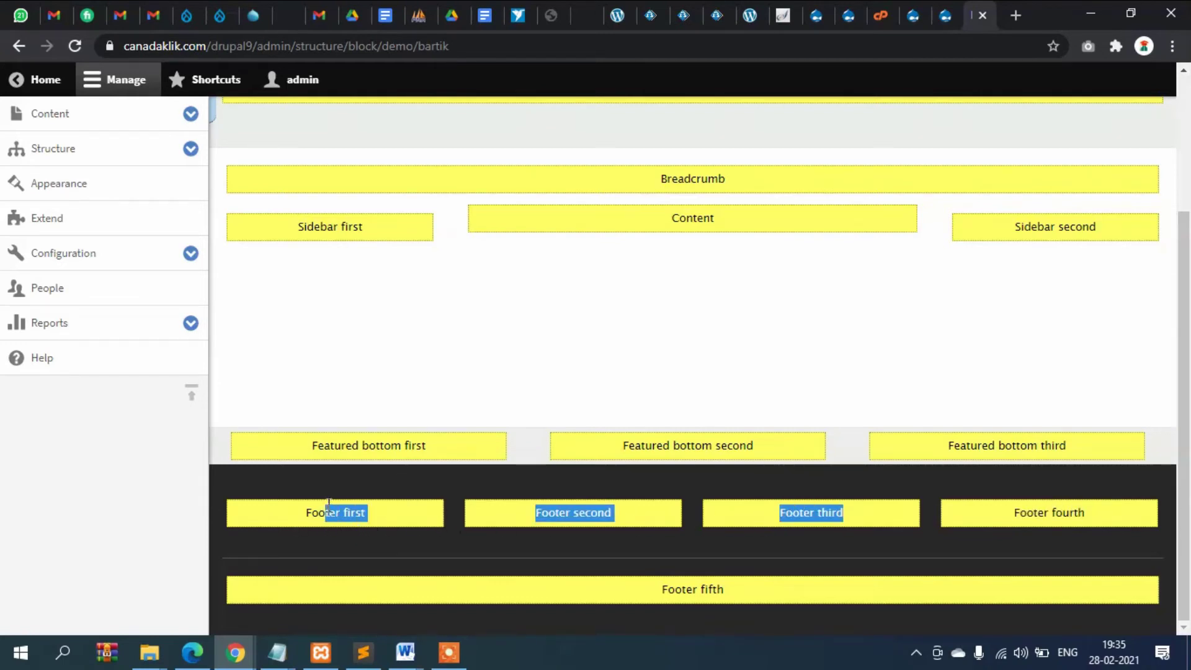
double_click(972, 510)
click(966, 503)
drag(441, 516, 236, 516)
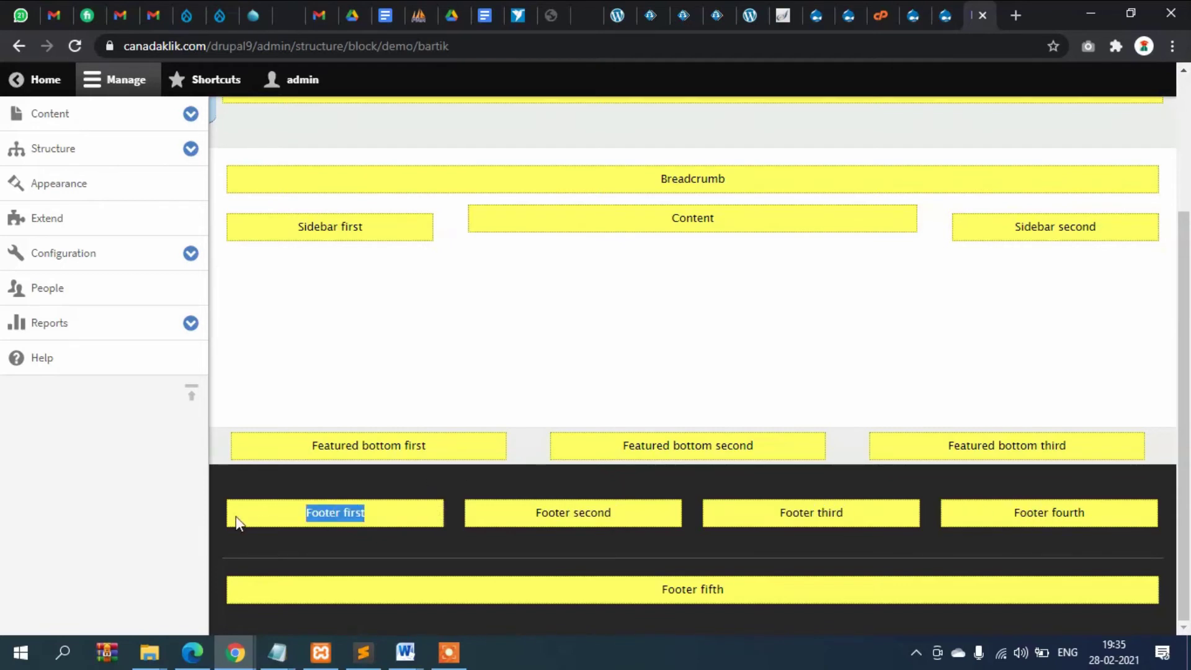
click(261, 519)
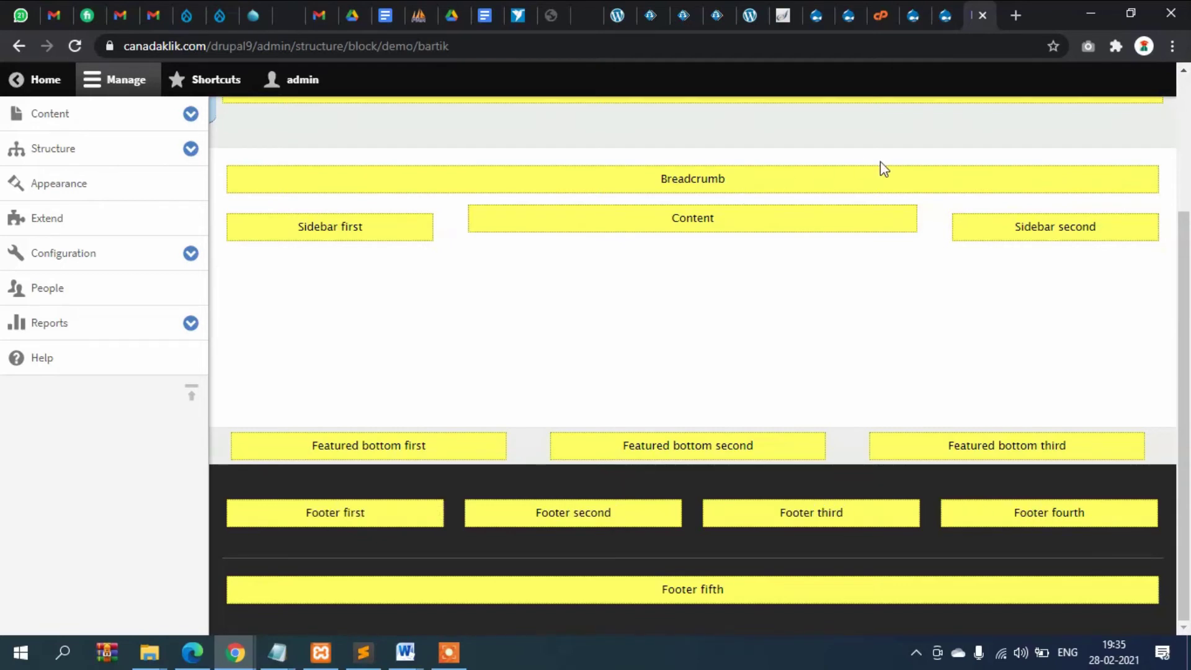
key(ctrl+shift+Tab)
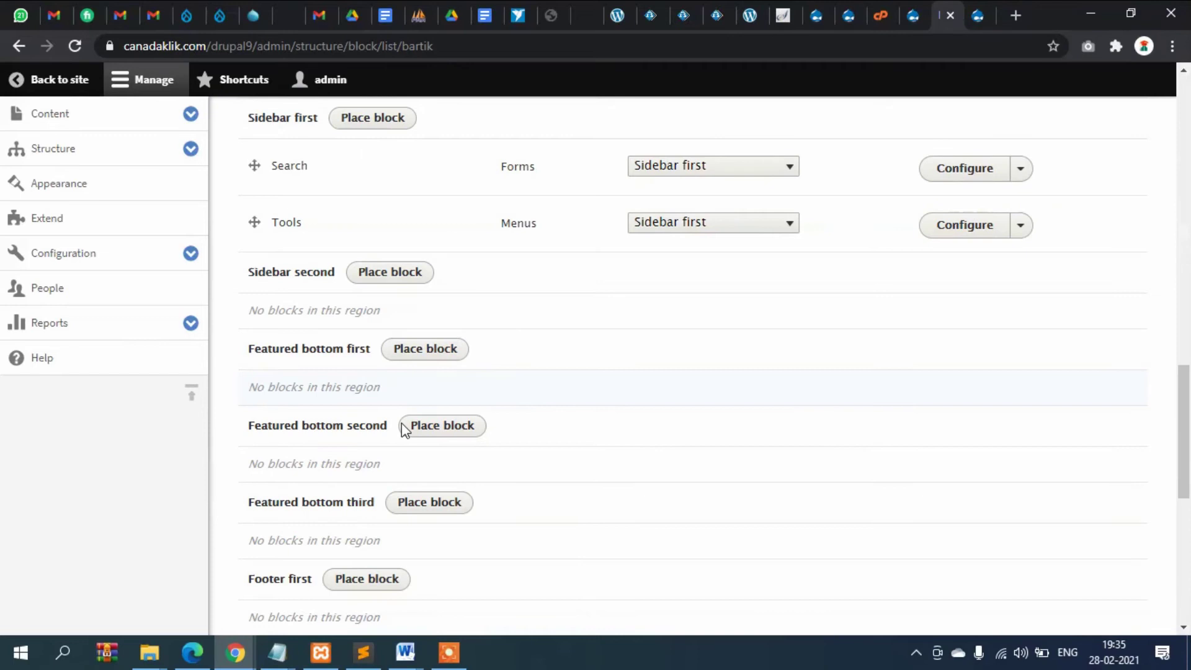
Step: Pick the Who's new block from the Place block list for Footer first
scroll(400, 424, down, 3)
scroll(395, 441, down, 3)
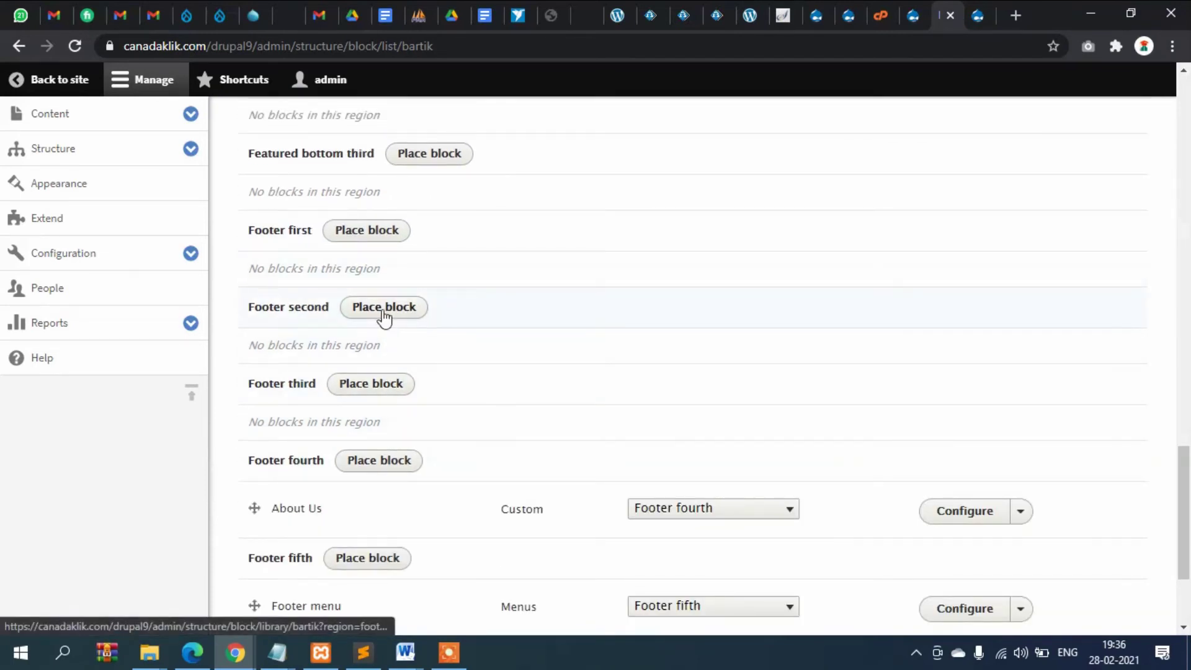
scroll(380, 315, up, 2)
scroll(375, 335, down, 2)
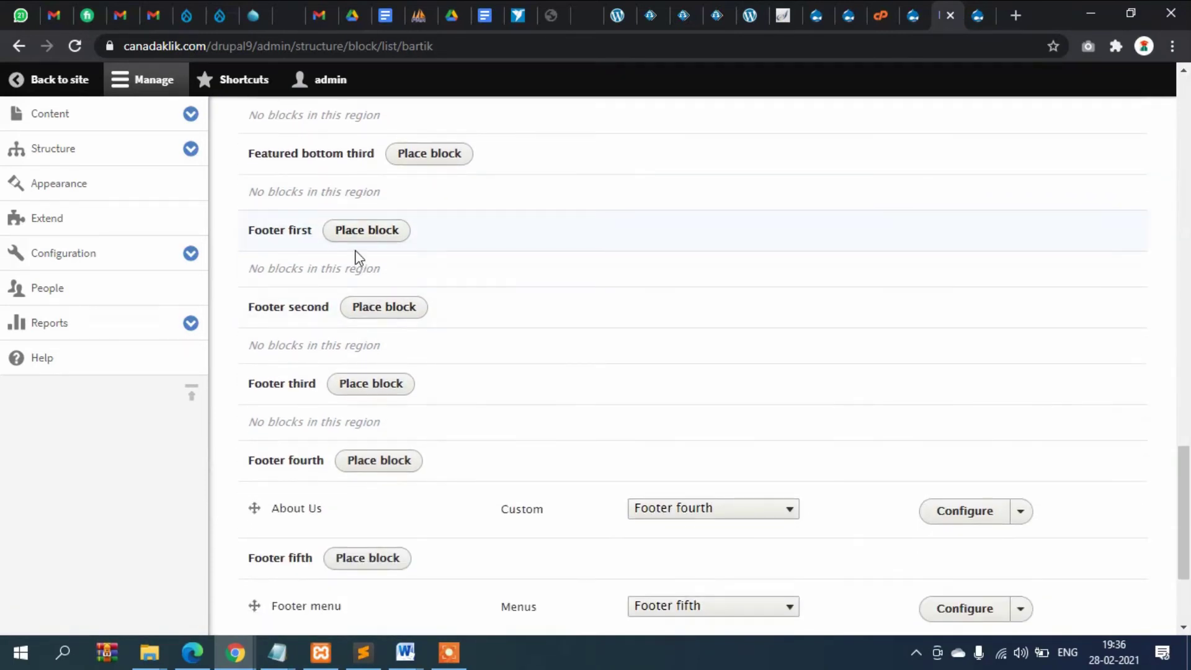
click(369, 232)
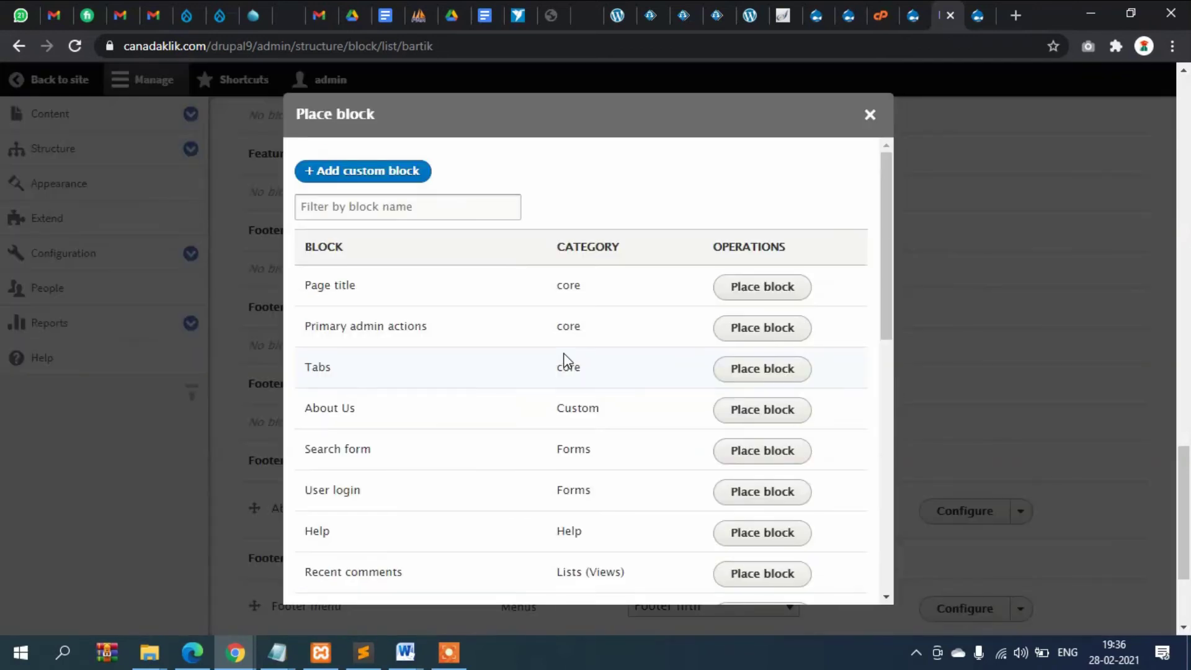
scroll(476, 360, down, 3)
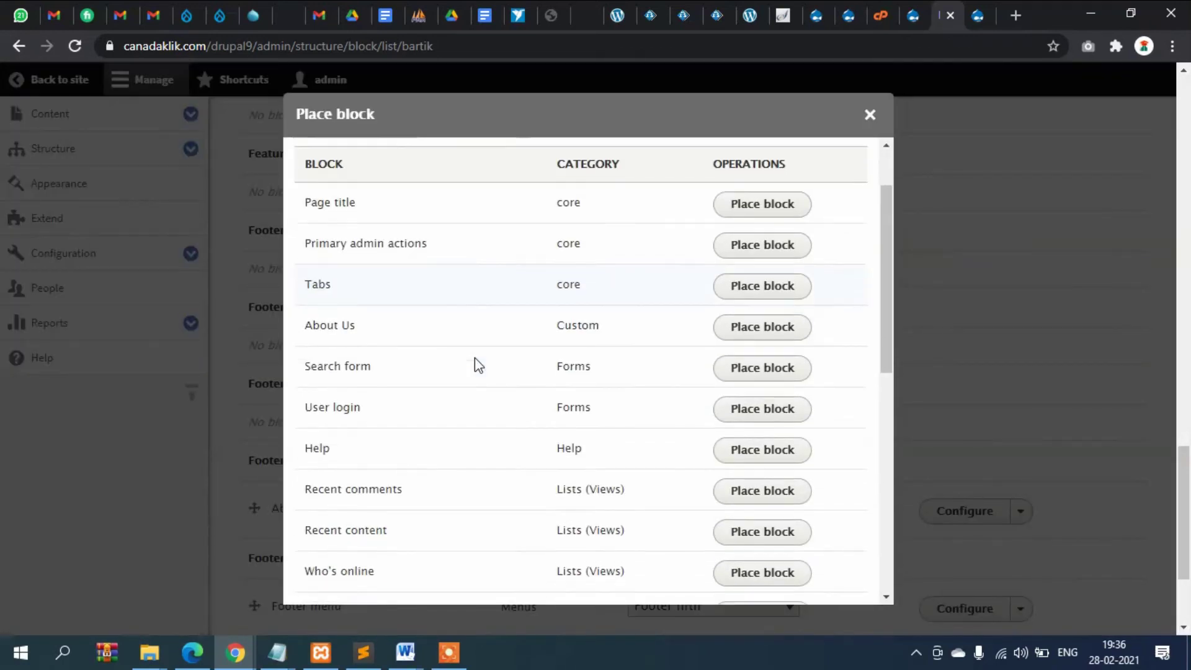
scroll(475, 366, down, 7)
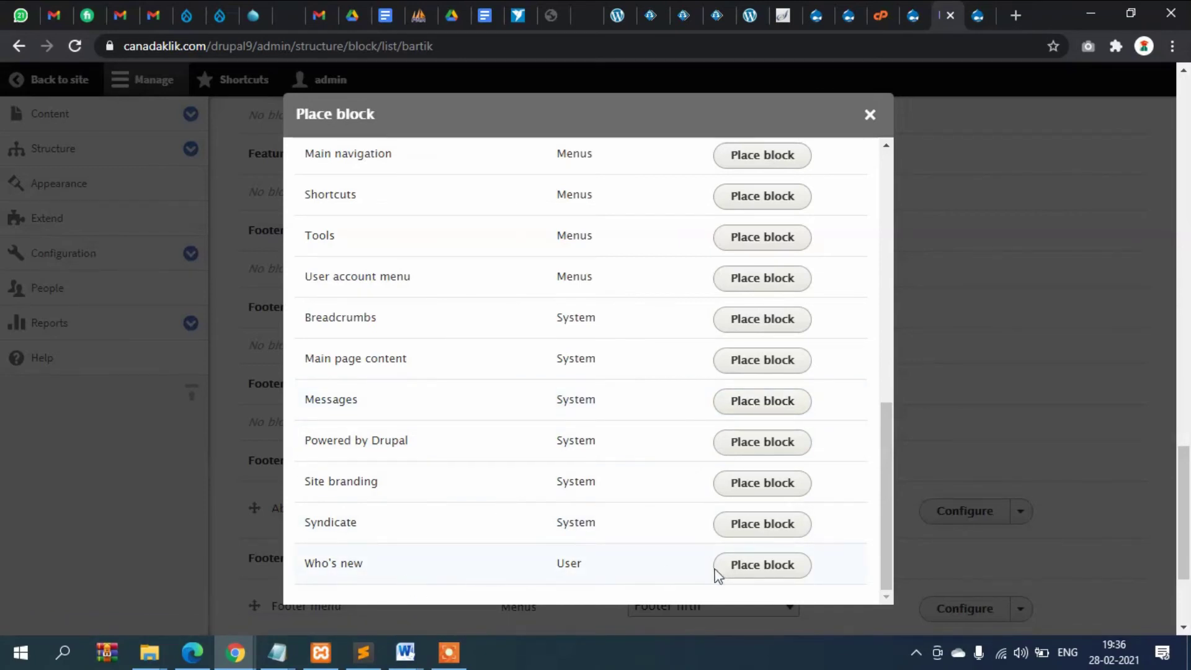
click(751, 574)
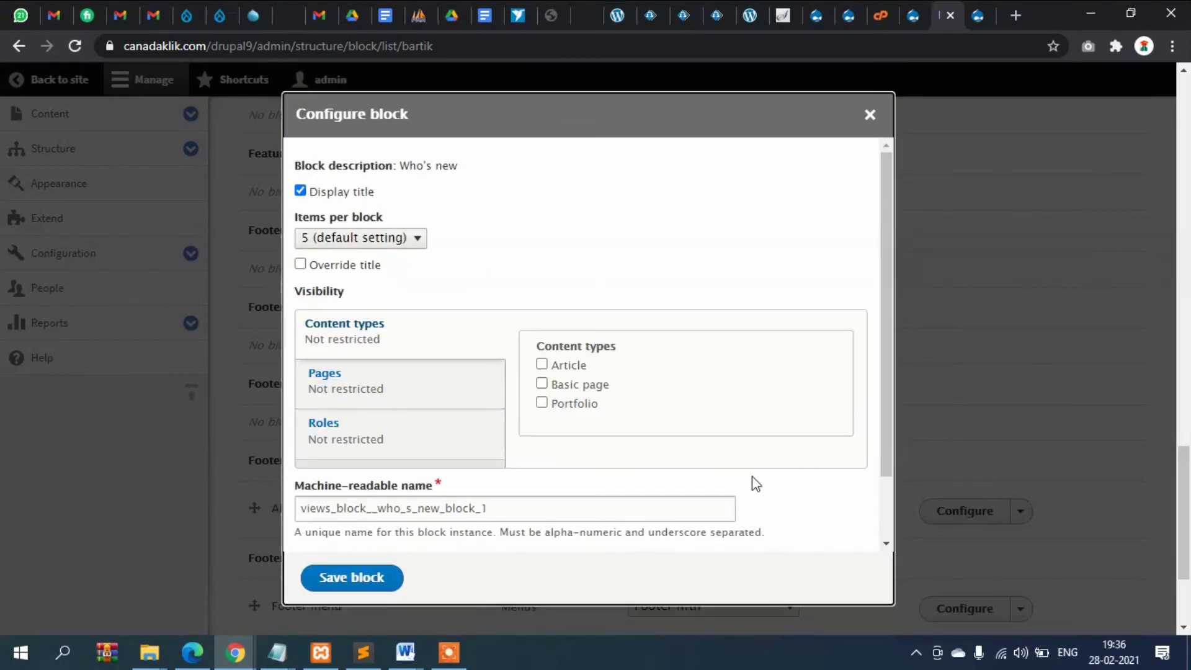
Step: Show Who's new only on the <front> page and save the placement
click(366, 399)
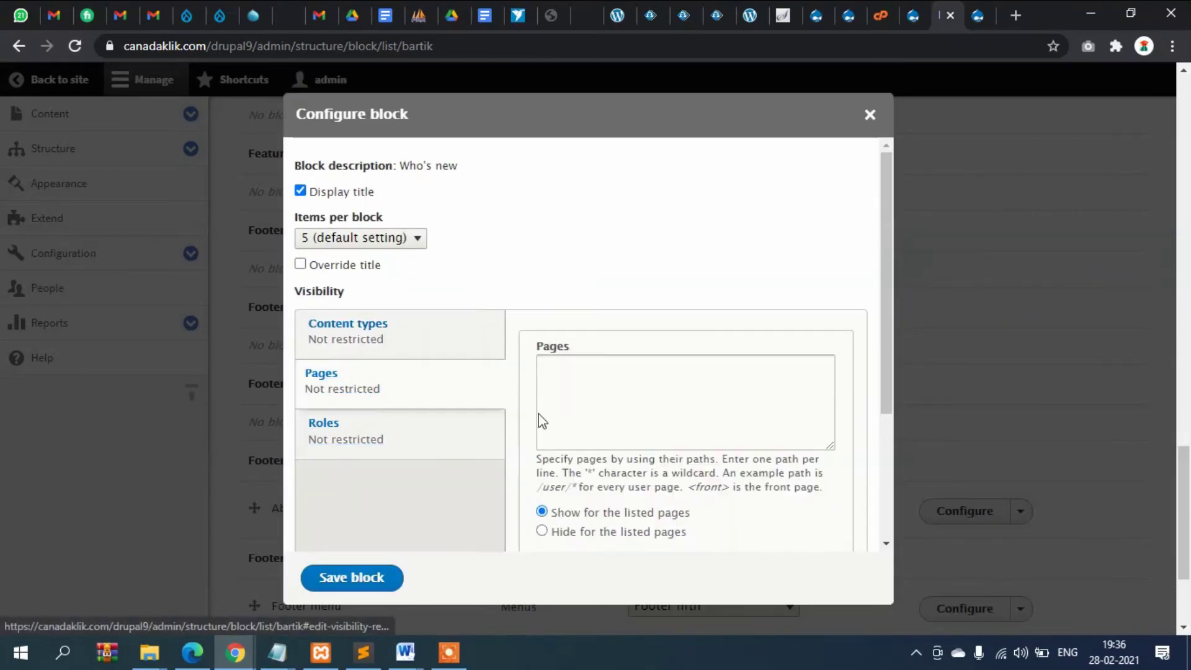
click(649, 398)
text(<front>)
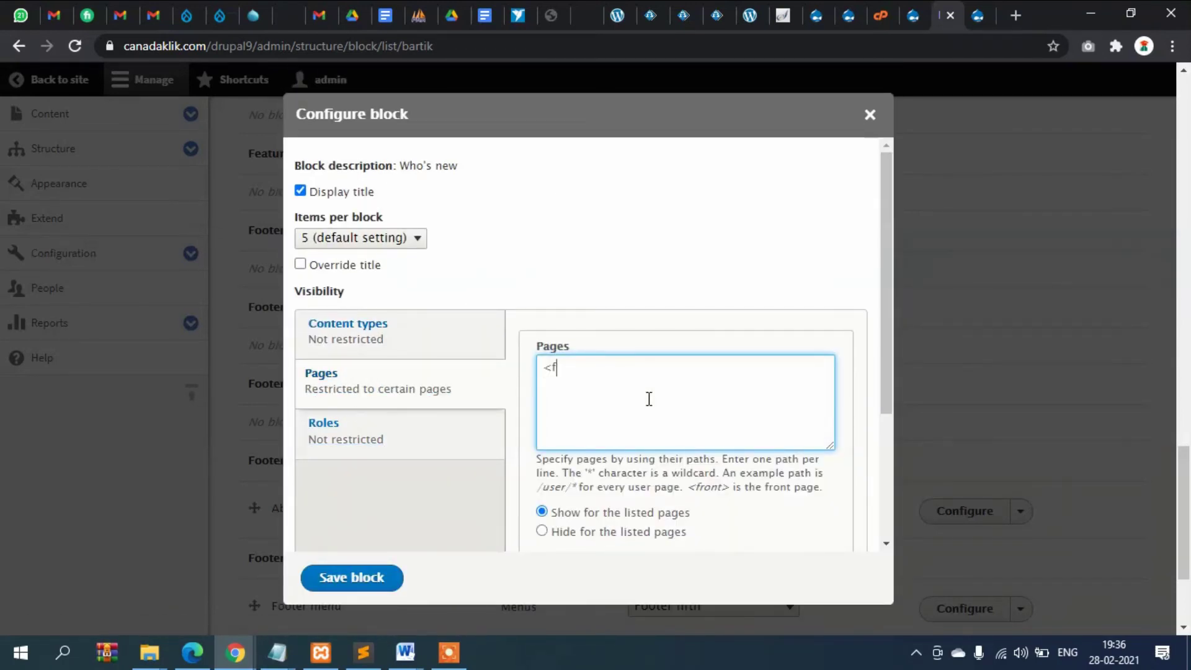
click(349, 580)
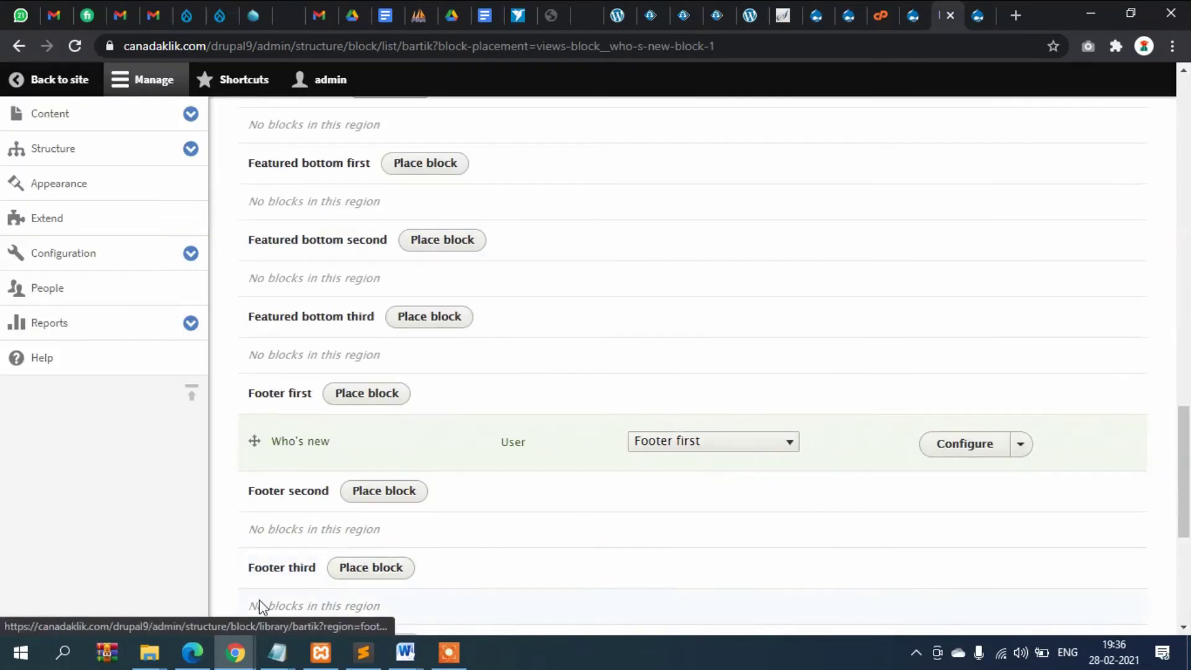
mouse_move(235, 651)
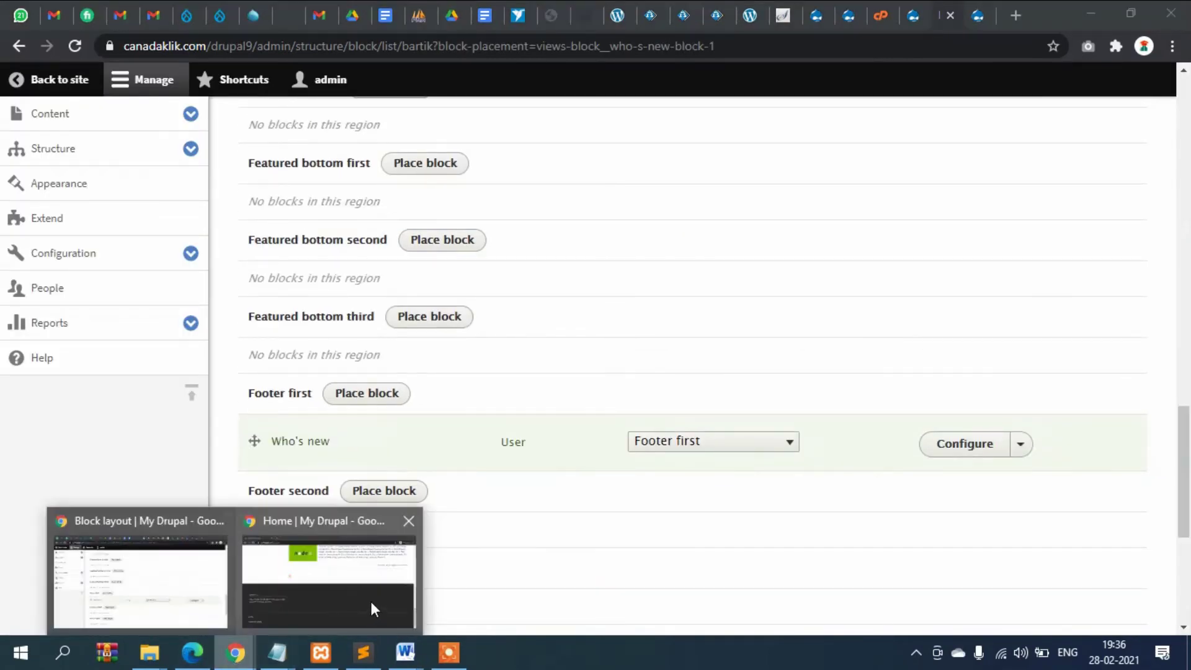
click(370, 598)
click(74, 43)
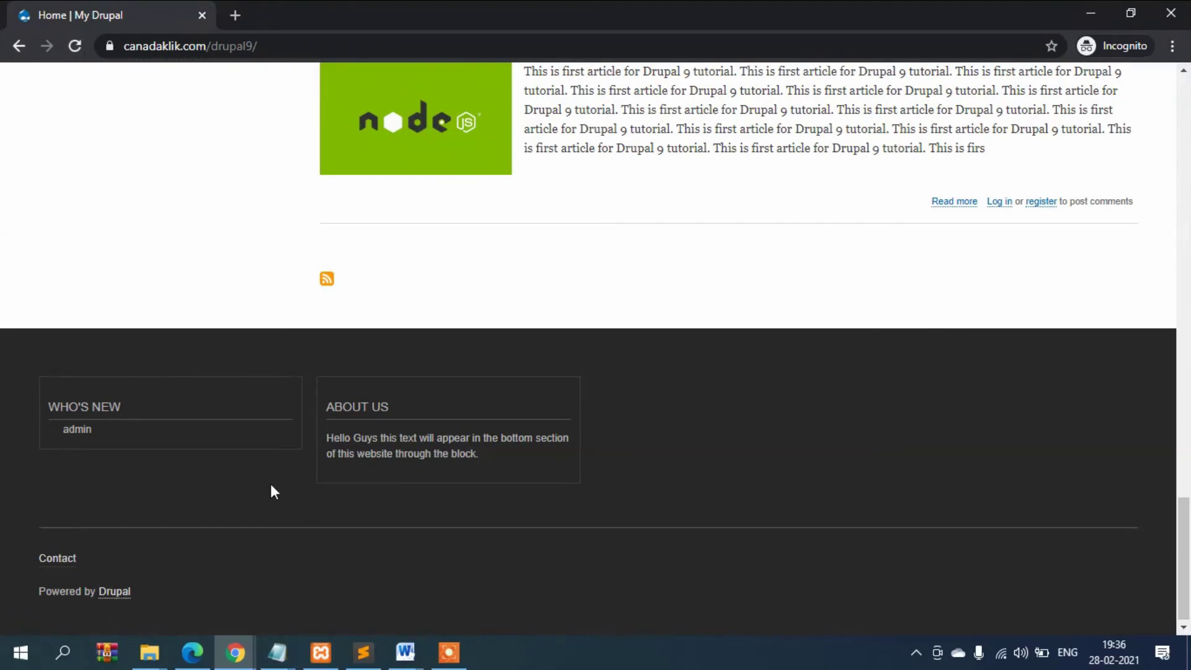
drag(420, 438, 555, 530)
click(211, 438)
drag(498, 459, 325, 403)
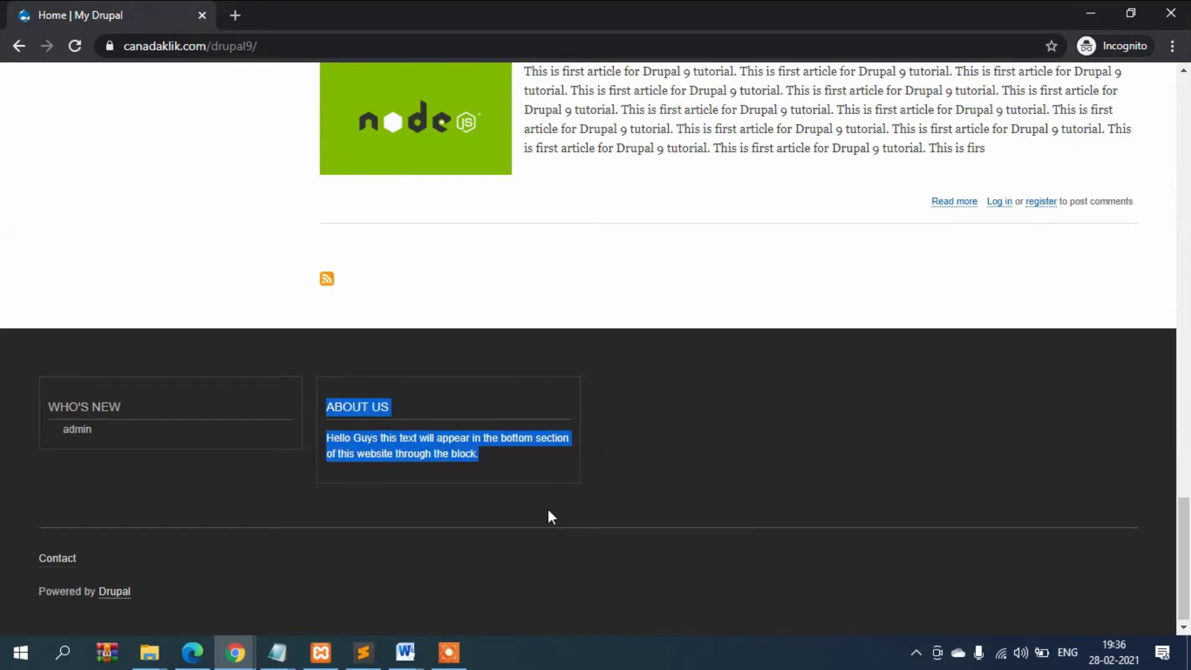
key(F5)
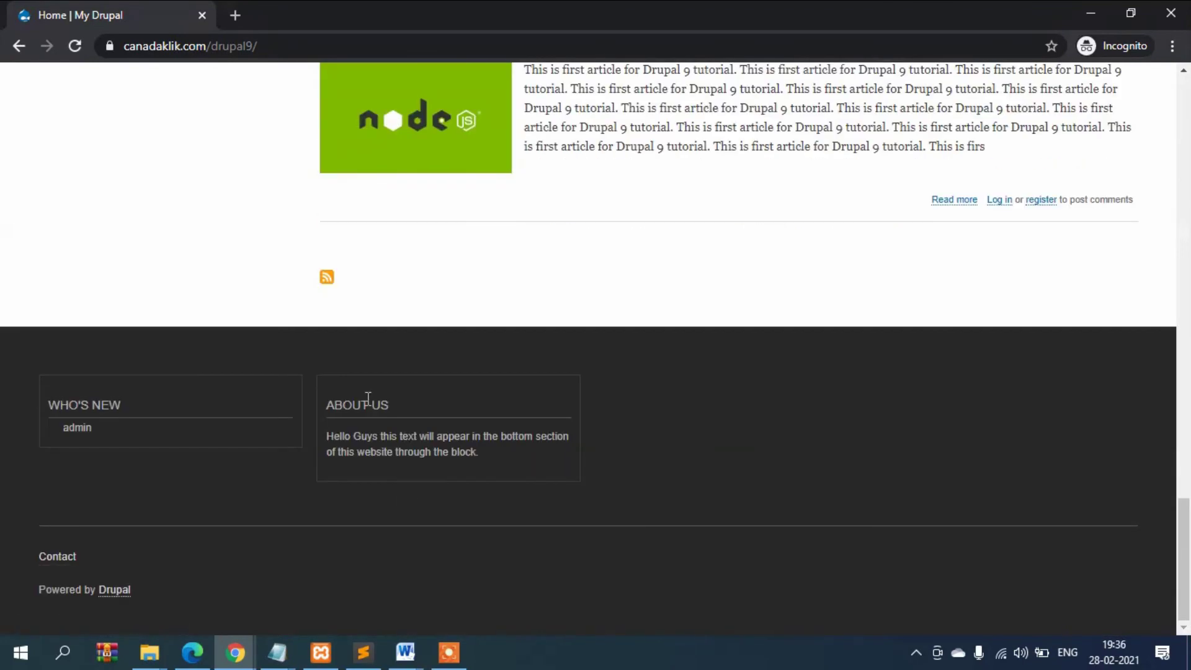
drag(368, 403, 465, 439)
click(234, 651)
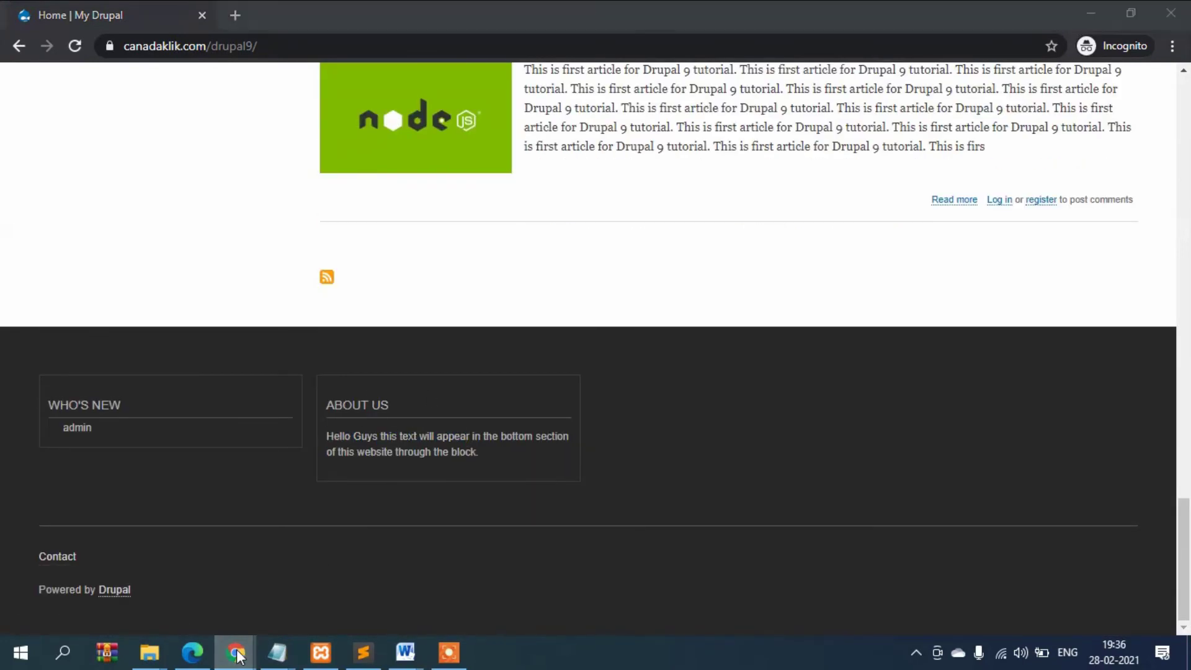
scroll(732, 345, up, 4)
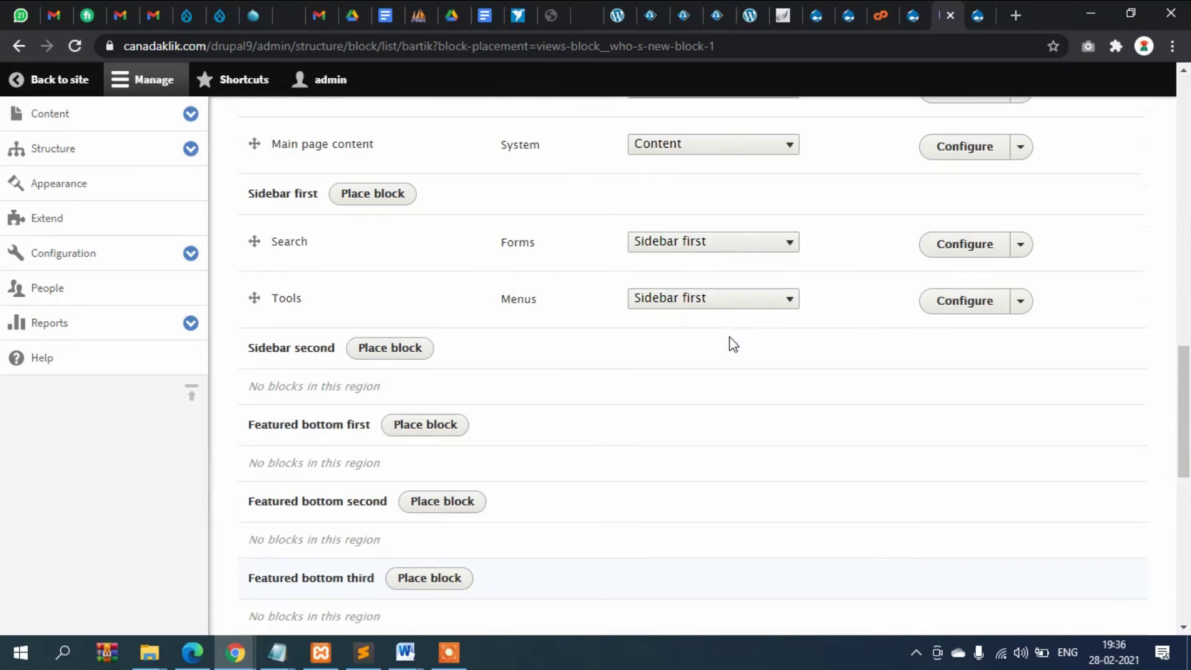
Step: Preview Bartik's block regions, highlighting the Content and Sidebar second region labels
click(965, 11)
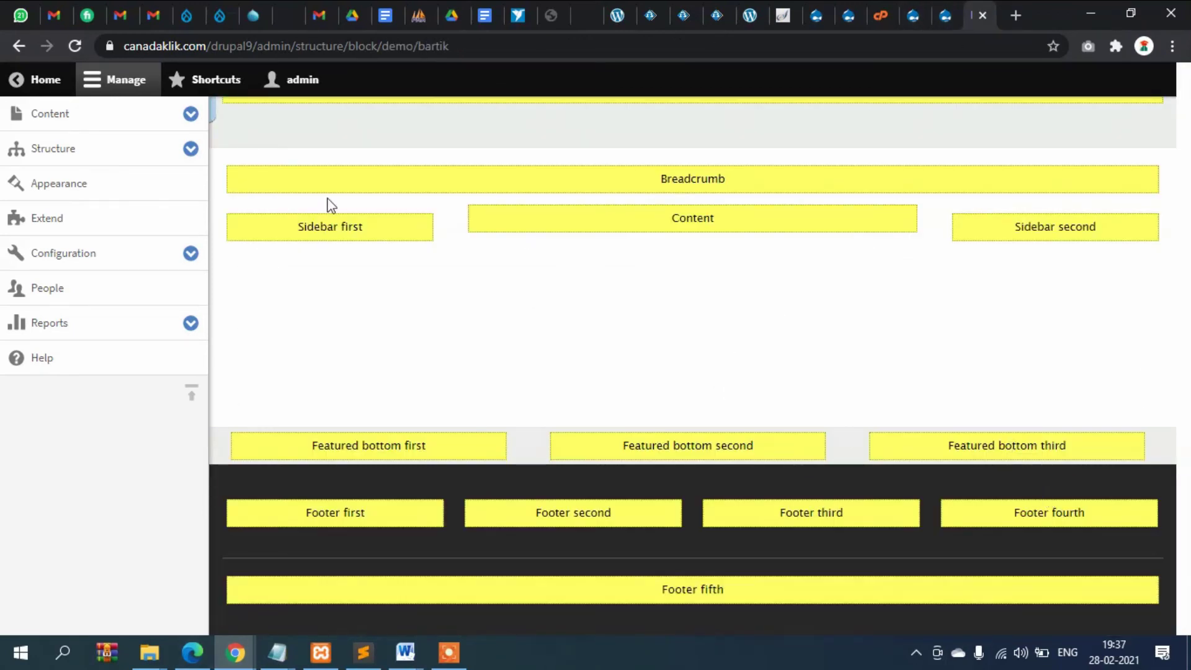
double_click(766, 229)
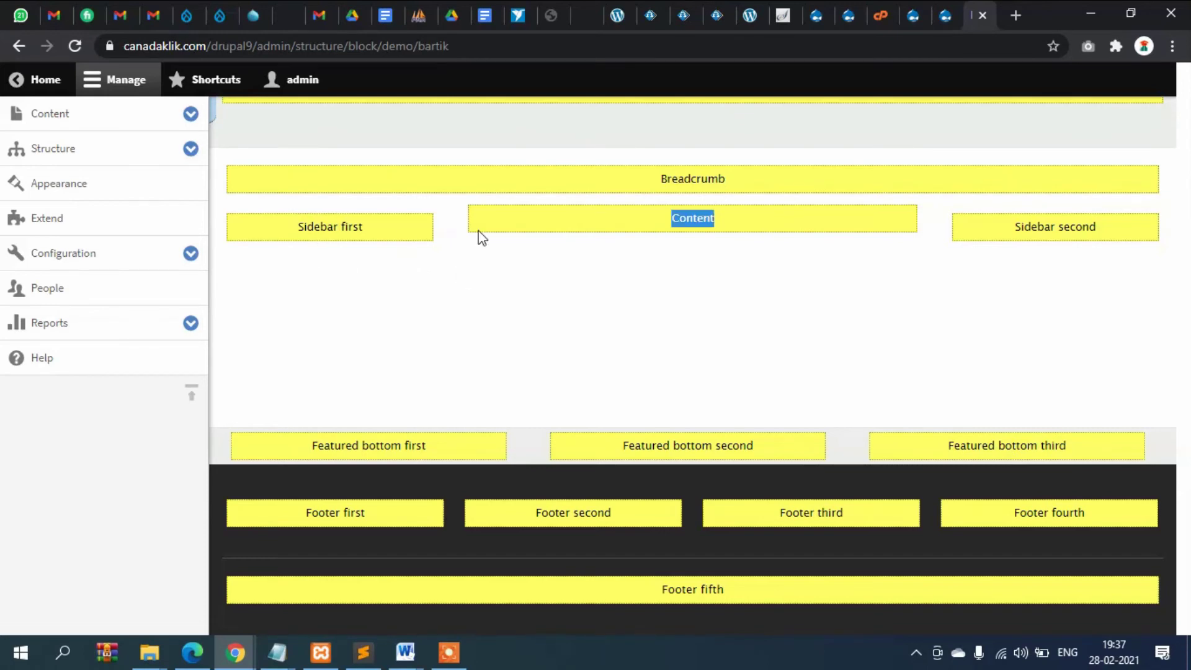
click(544, 248)
drag(1016, 227, 1041, 250)
drag(322, 445, 426, 445)
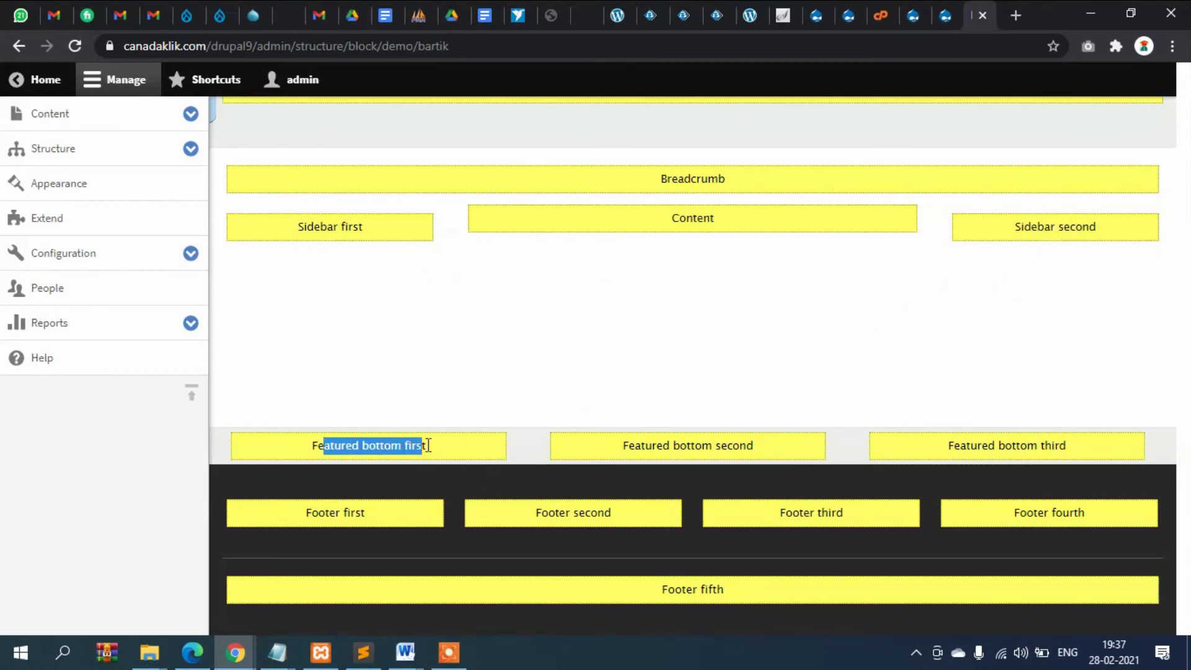
drag(989, 445, 1059, 447)
Step: Look over the region preview, then go to the Structure administration page
scroll(772, 363, up, 3)
scroll(738, 352, down, 3)
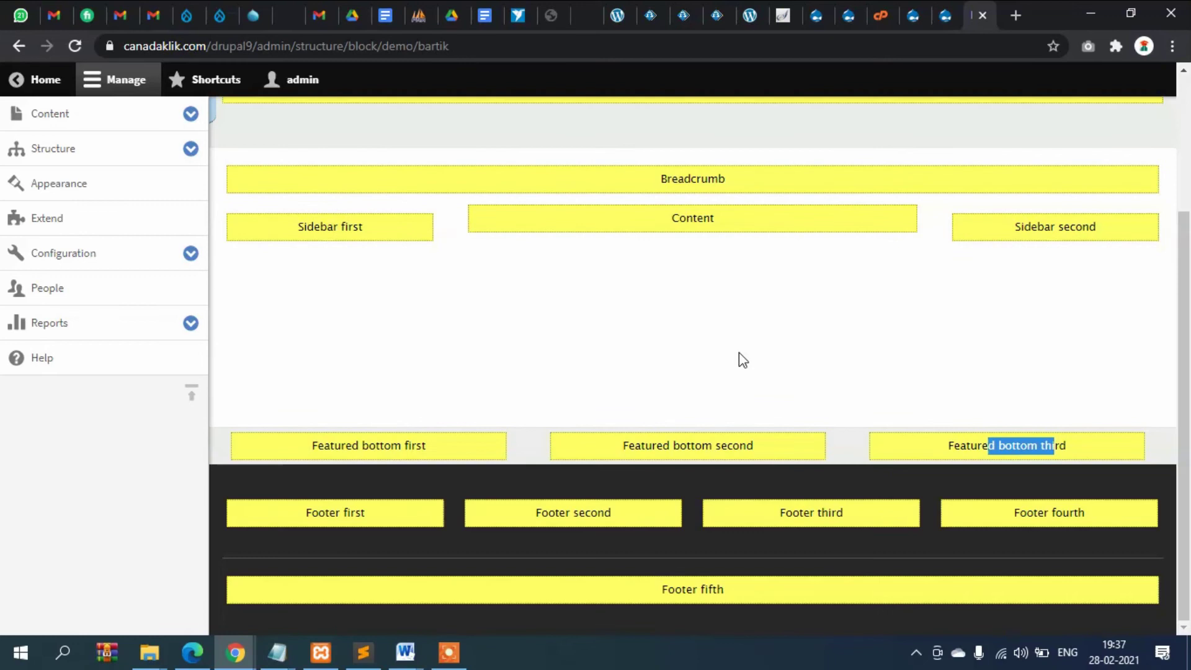
scroll(739, 351, up, 3)
scroll(739, 351, down, 3)
scroll(534, 327, up, 3)
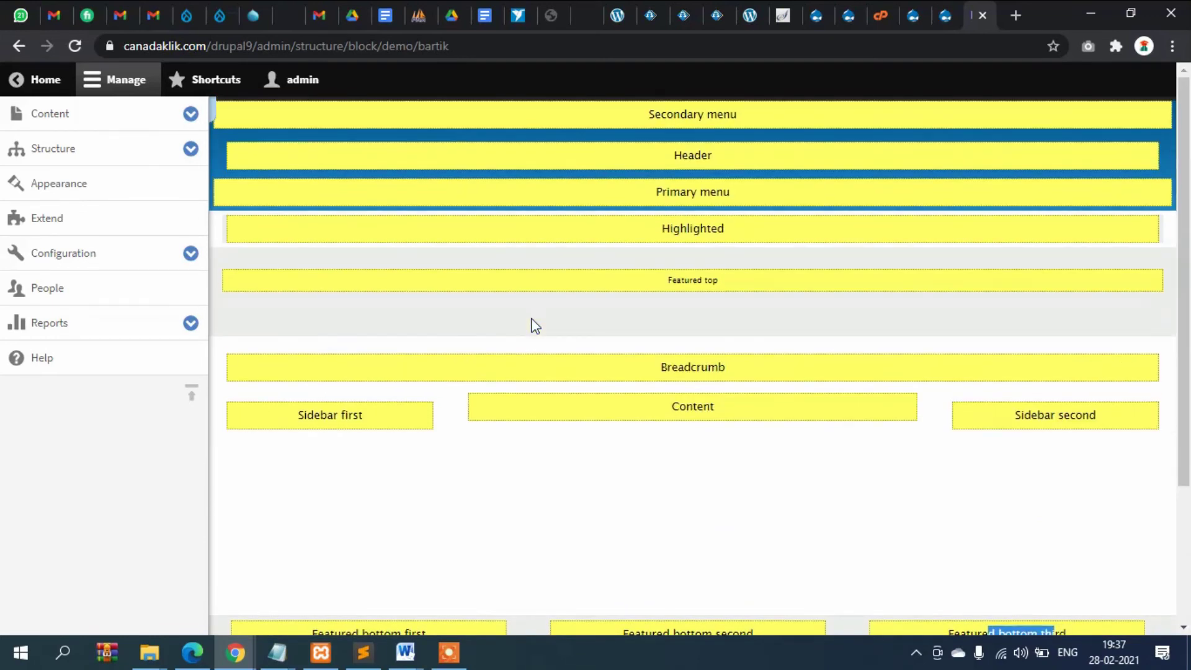
click(64, 157)
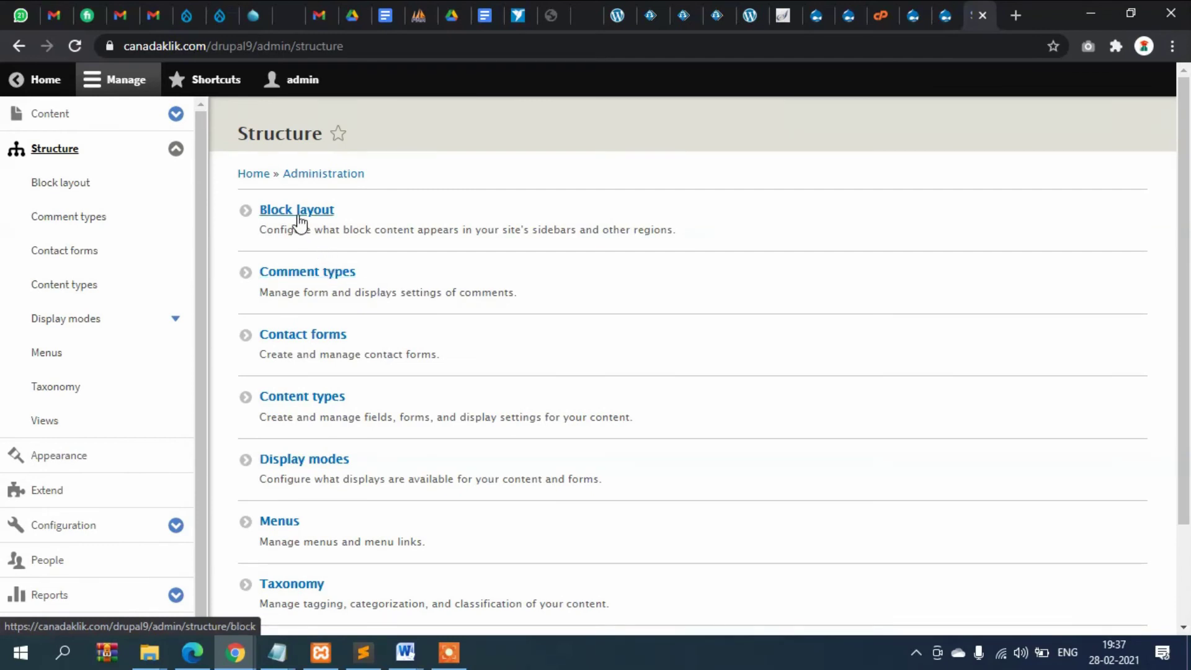
Step: Open Block layout and look over the page with the saved block placement
click(299, 217)
scroll(462, 399, down, 5)
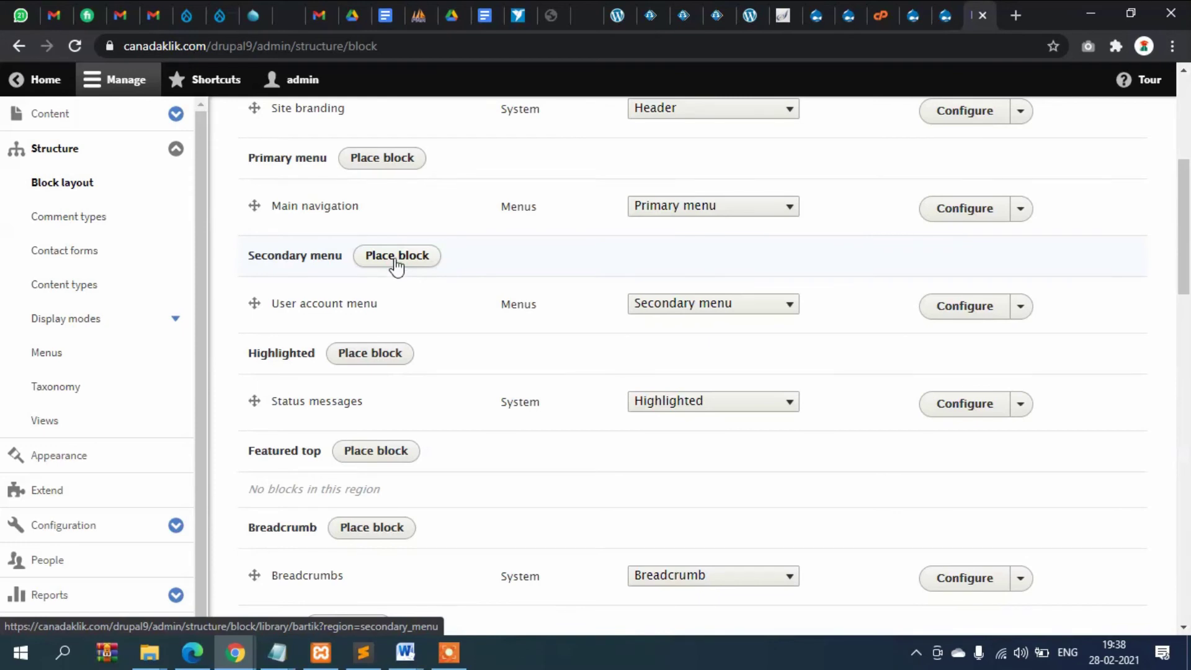
scroll(391, 273, down, 1)
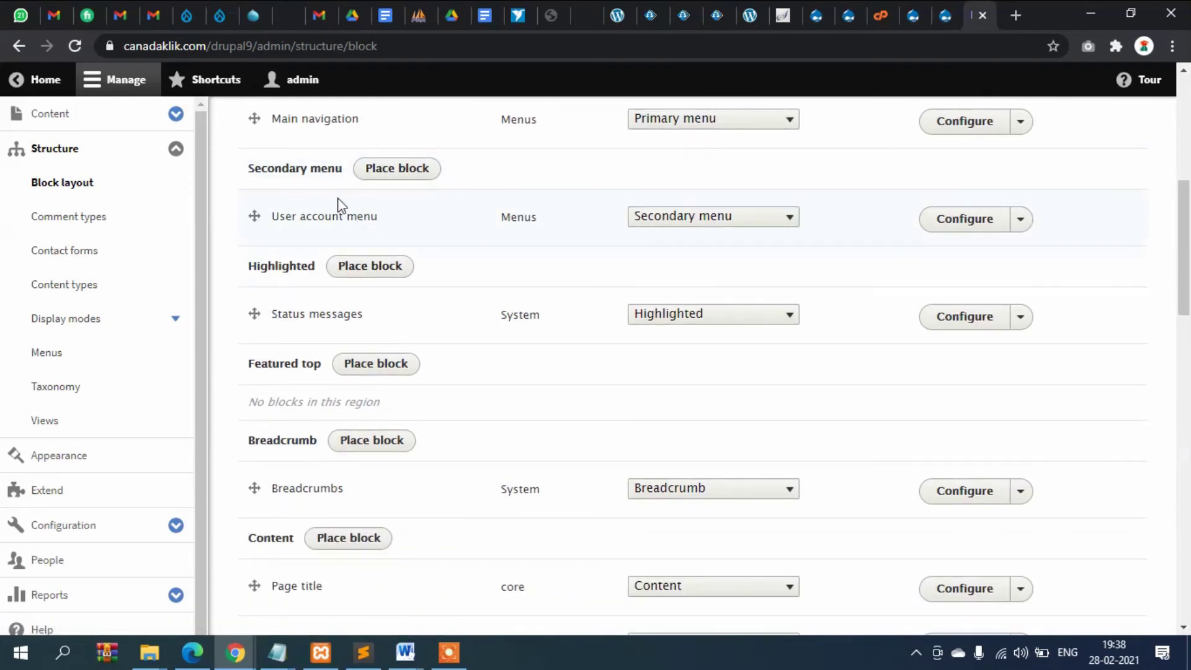
click(945, 9)
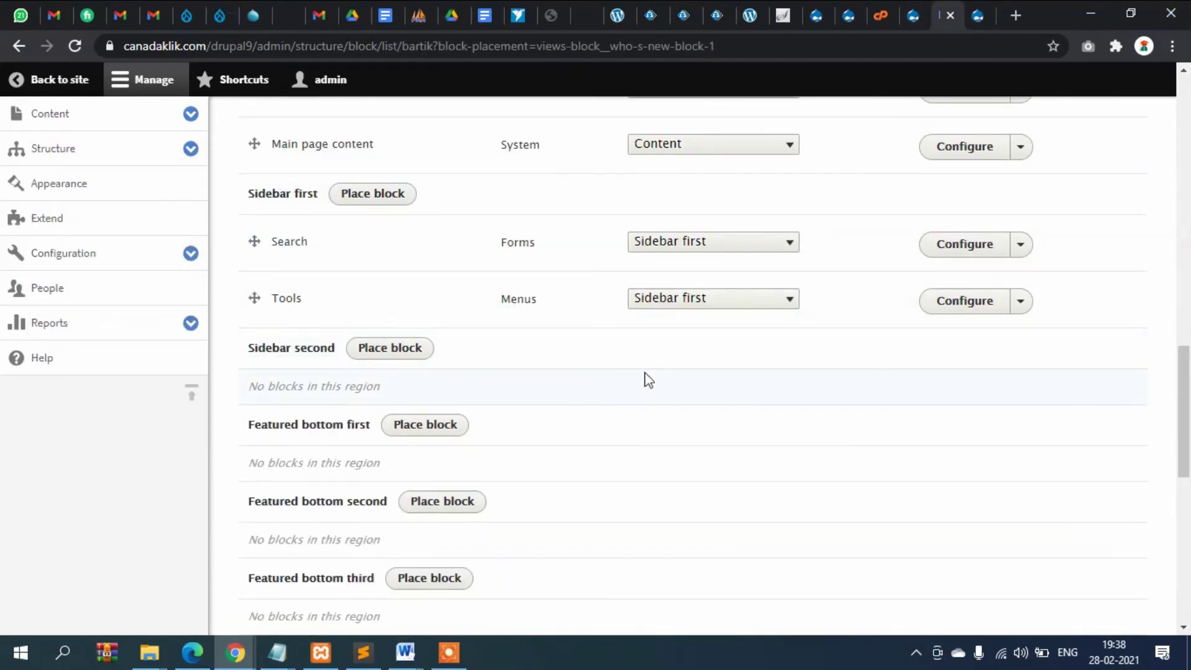
scroll(385, 266, up, 15)
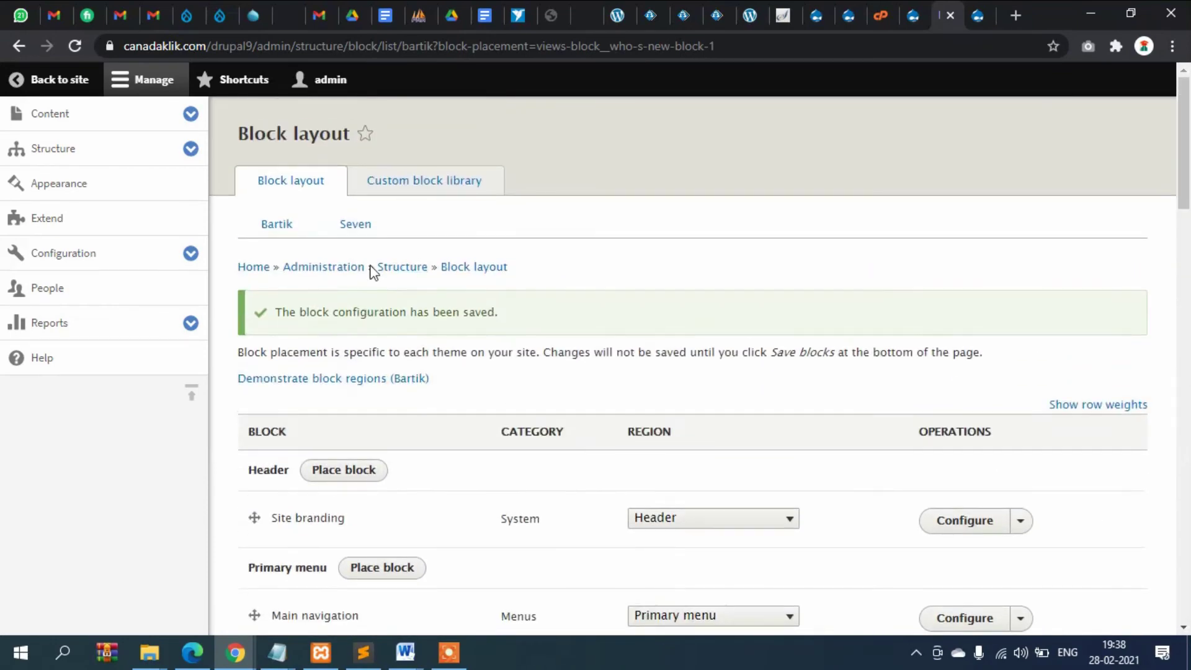
Step: Locate the Secondary menu region in the Bartik preview and start placing a block there
click(321, 380)
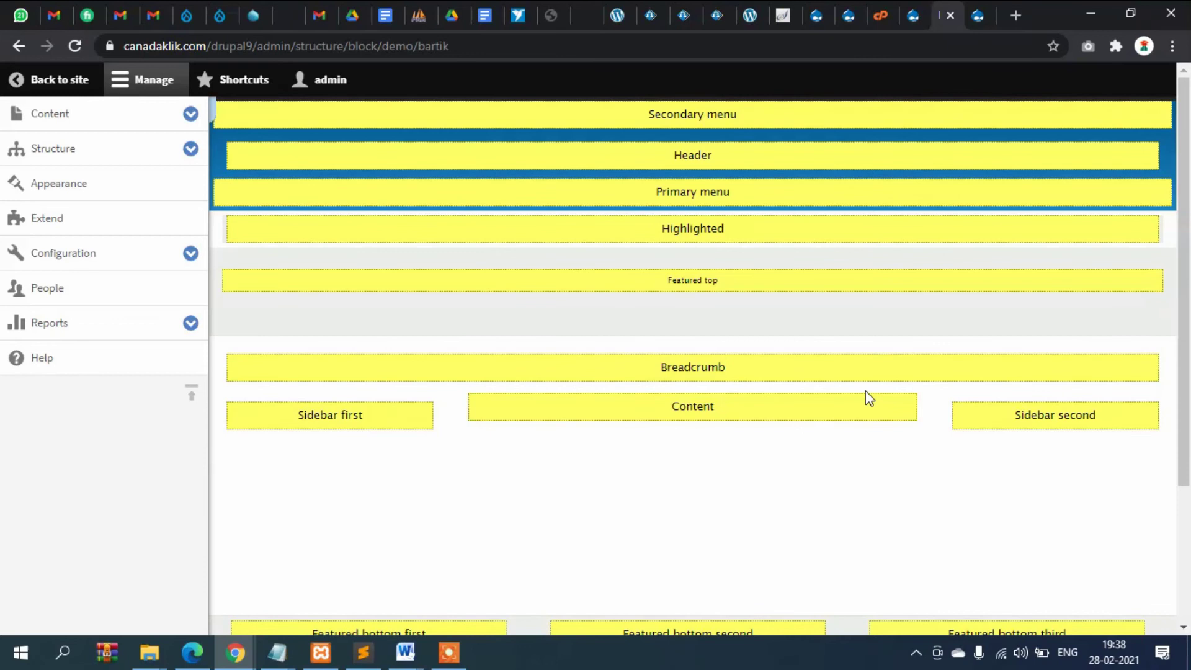
drag(656, 114, 795, 121)
click(795, 121)
click(975, 5)
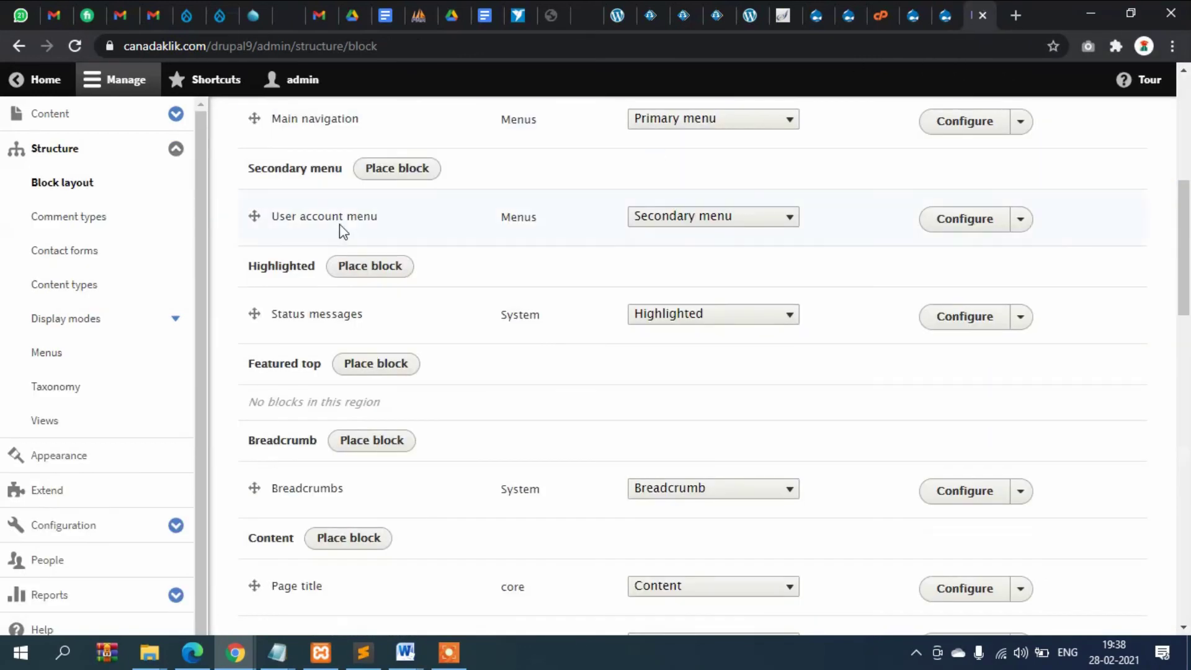
scroll(340, 224, up, 3)
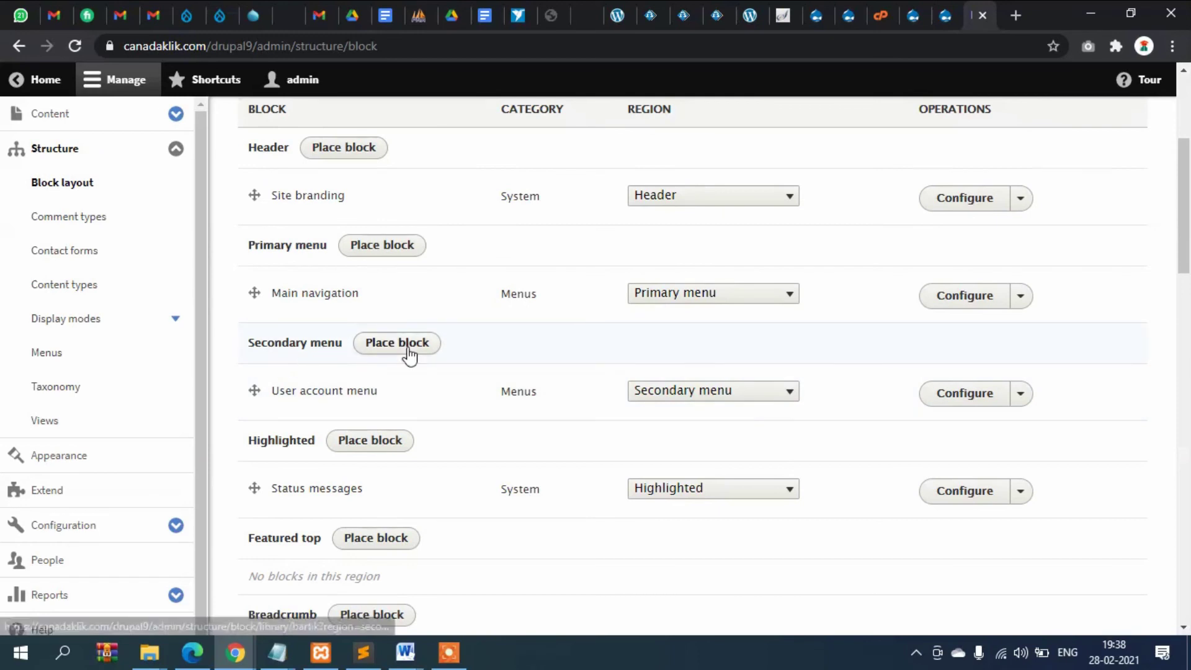
click(410, 354)
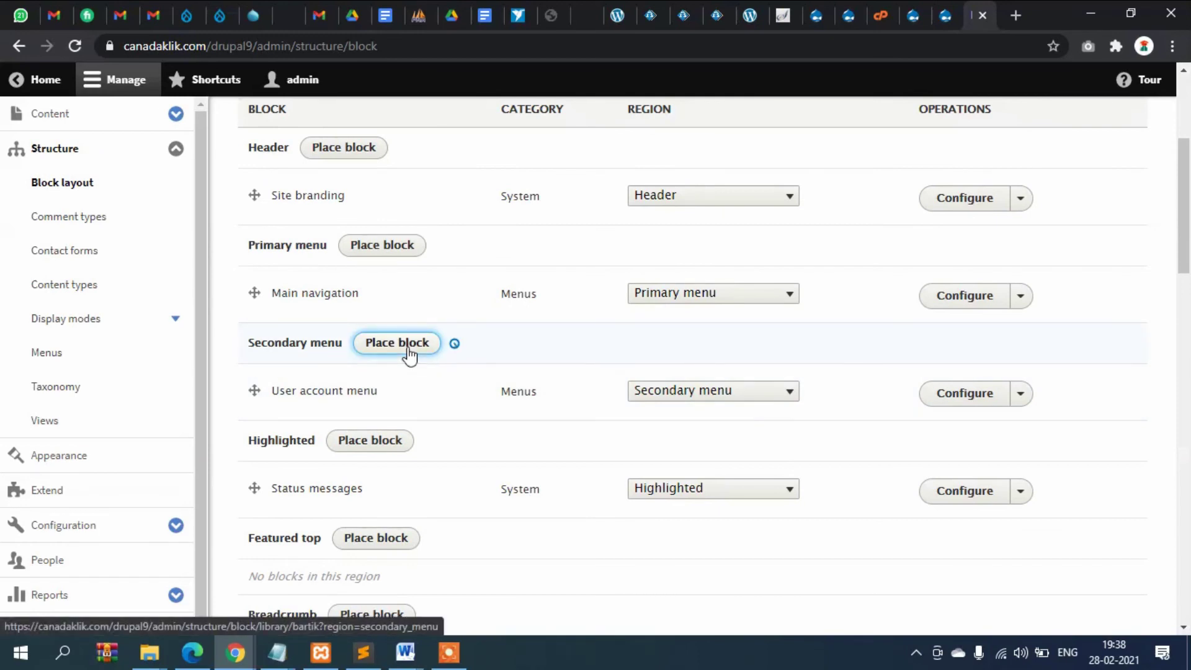
Step: Browse the list of available blocks, then close it
scroll(412, 371, down, 5)
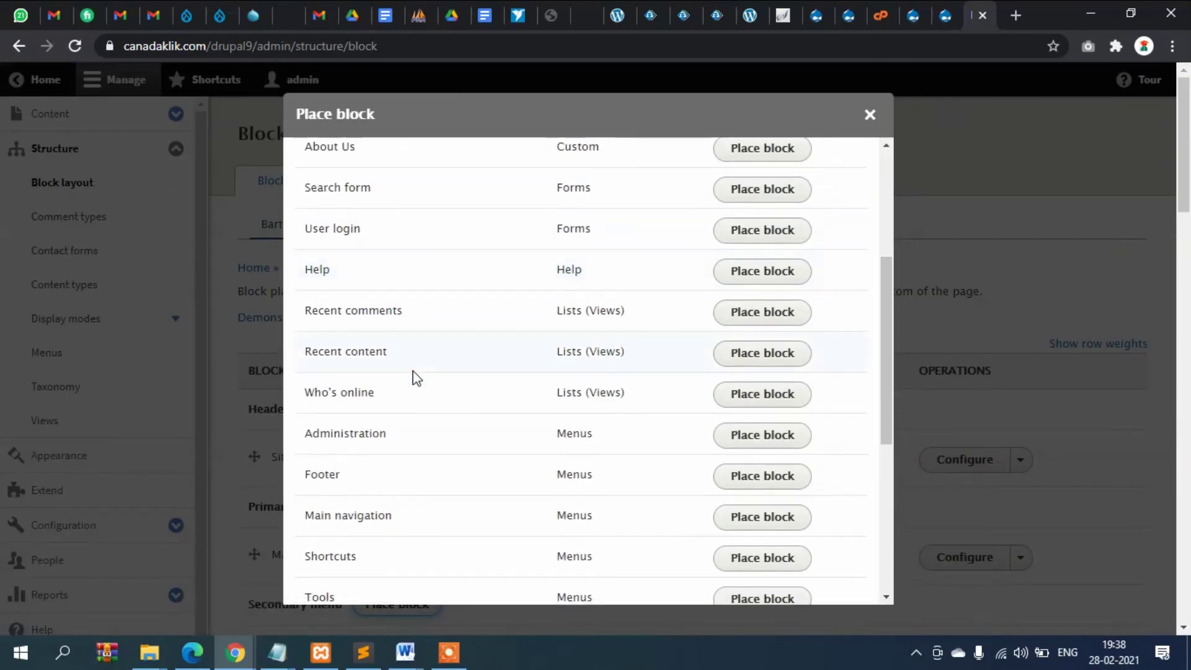
scroll(414, 377, down, 4)
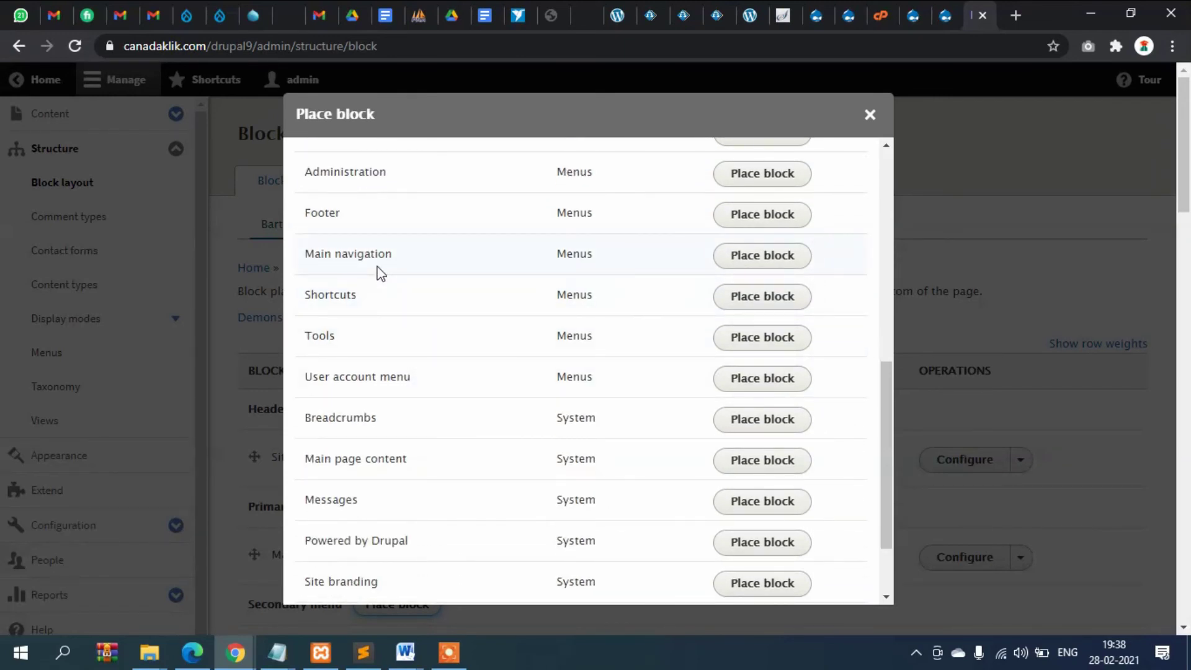
click(871, 115)
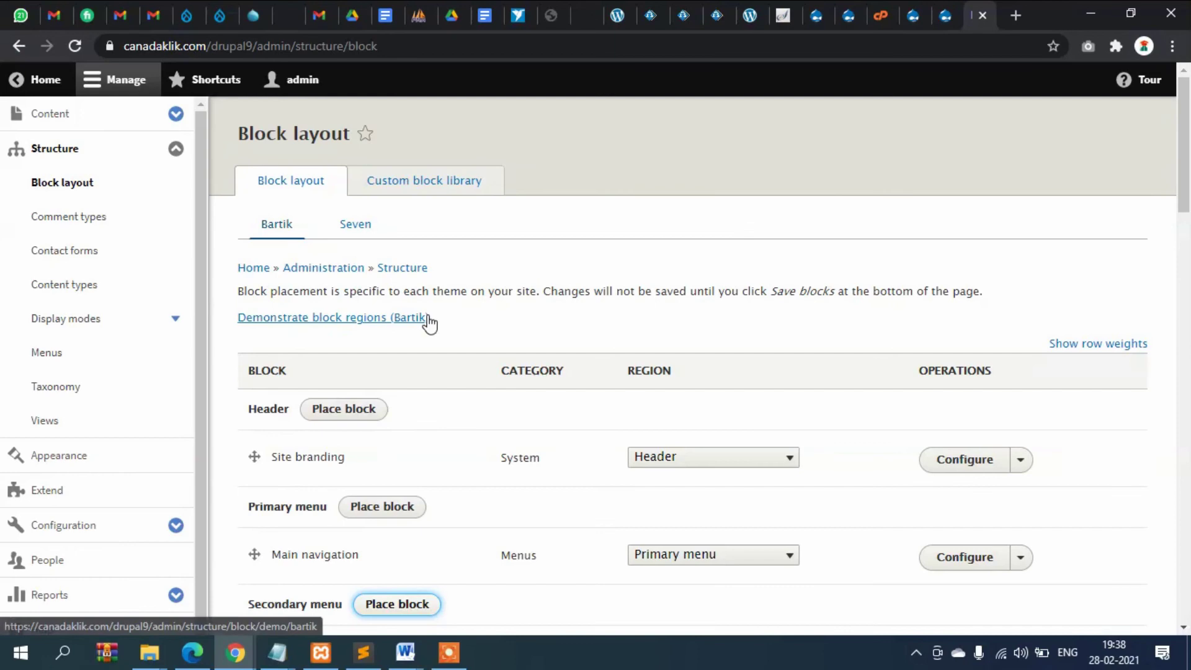
scroll(213, 300, down, 1)
scroll(335, 263, down, 4)
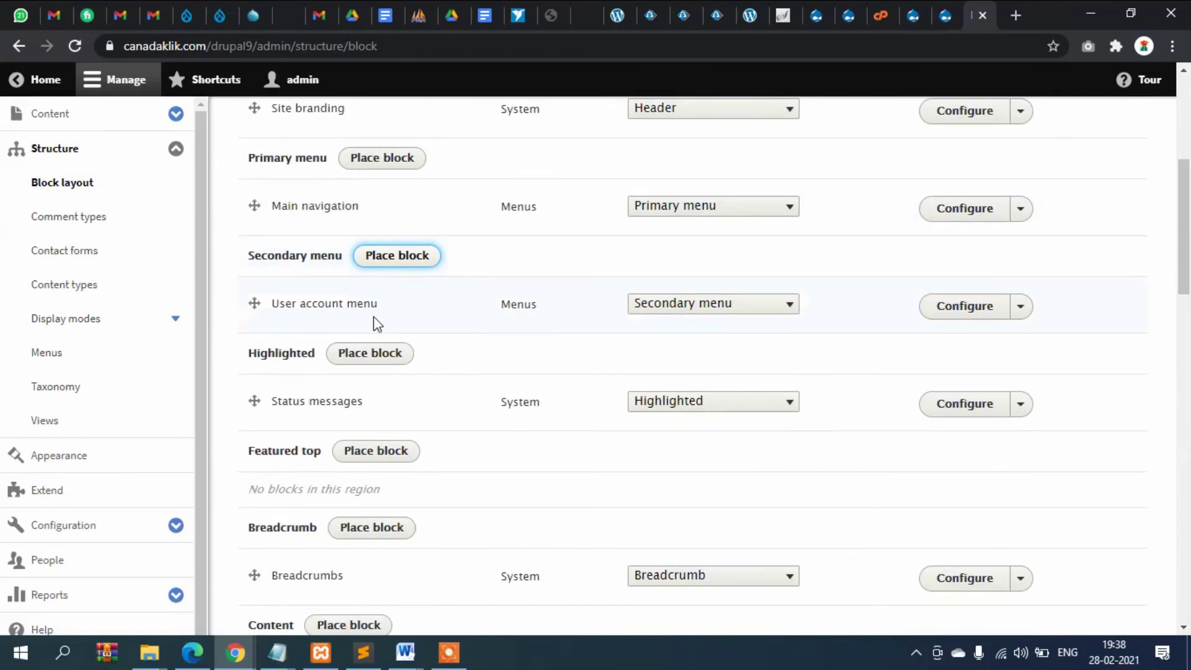
scroll(373, 322, up, 2)
Step: Reopen the Secondary menu block list and choose the Search form block
click(387, 349)
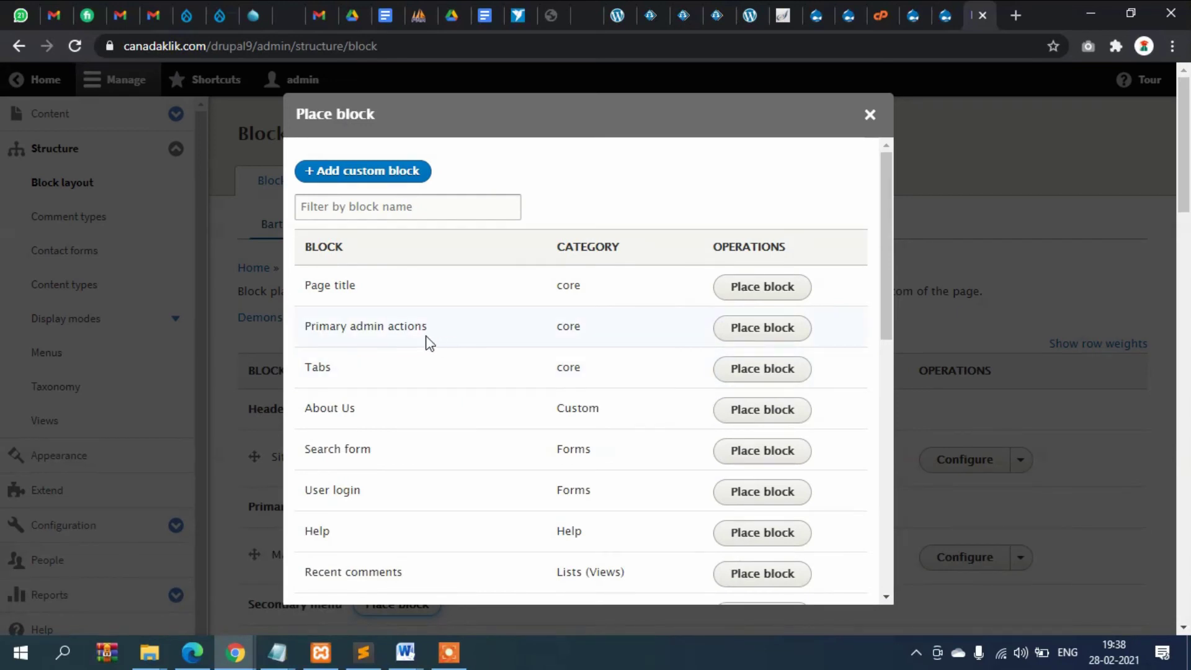
scroll(385, 329, down, 4)
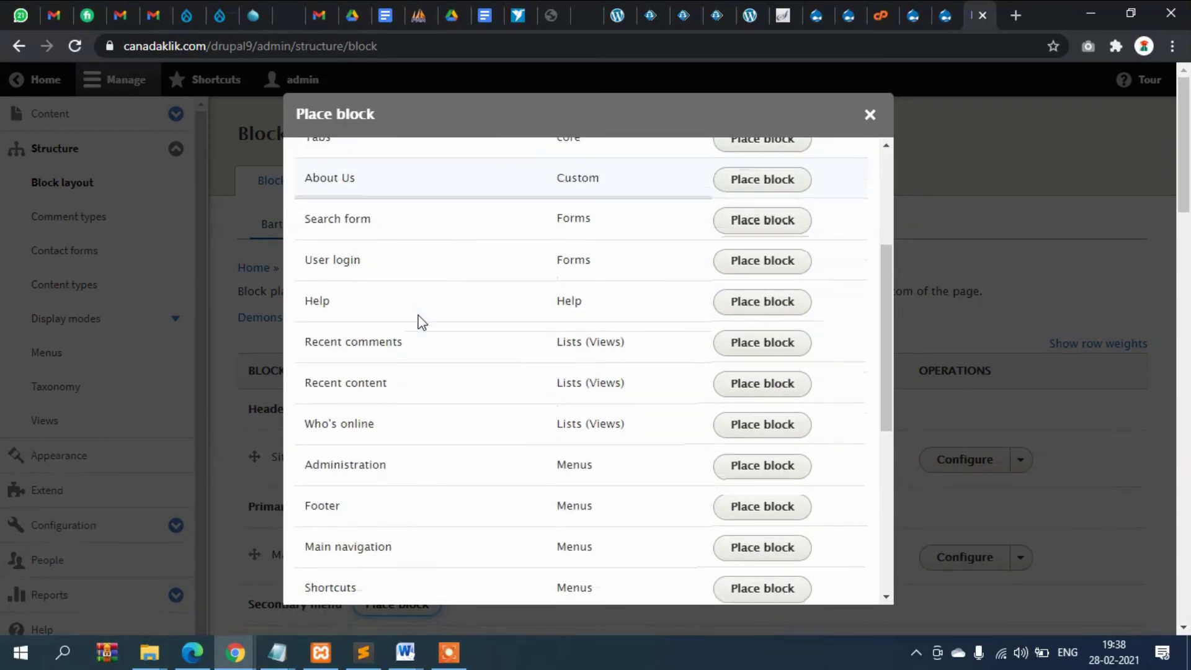
scroll(422, 322, up, 3)
scroll(422, 322, down, 2)
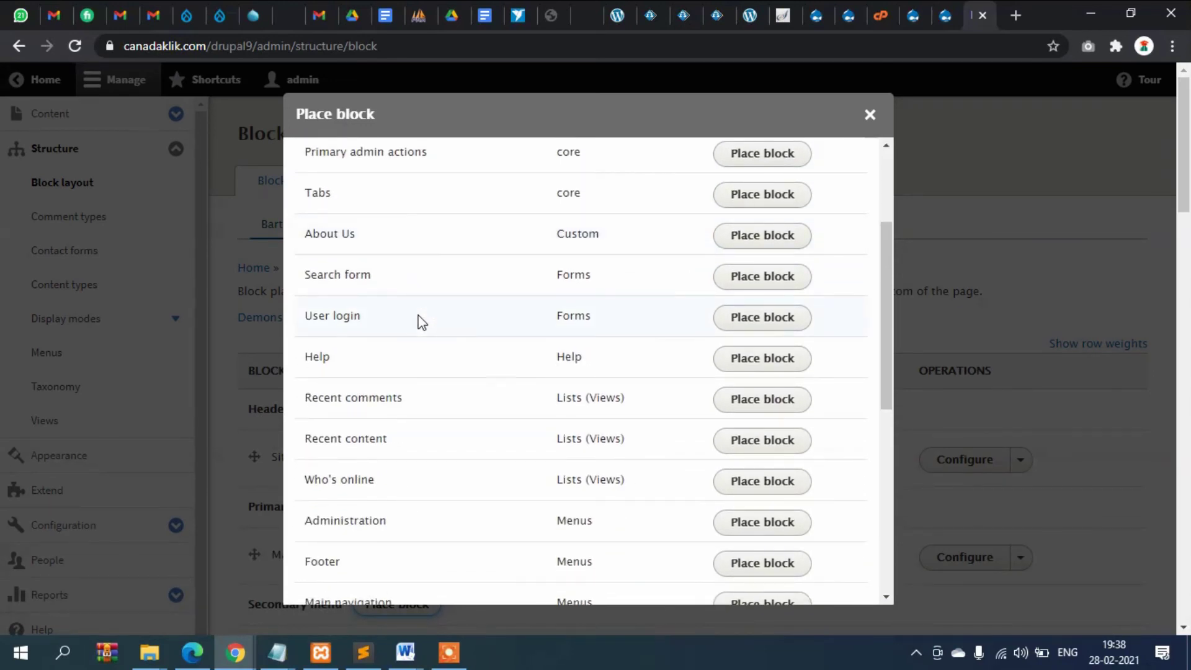
scroll(418, 322, down, 2)
drag(326, 190, 407, 194)
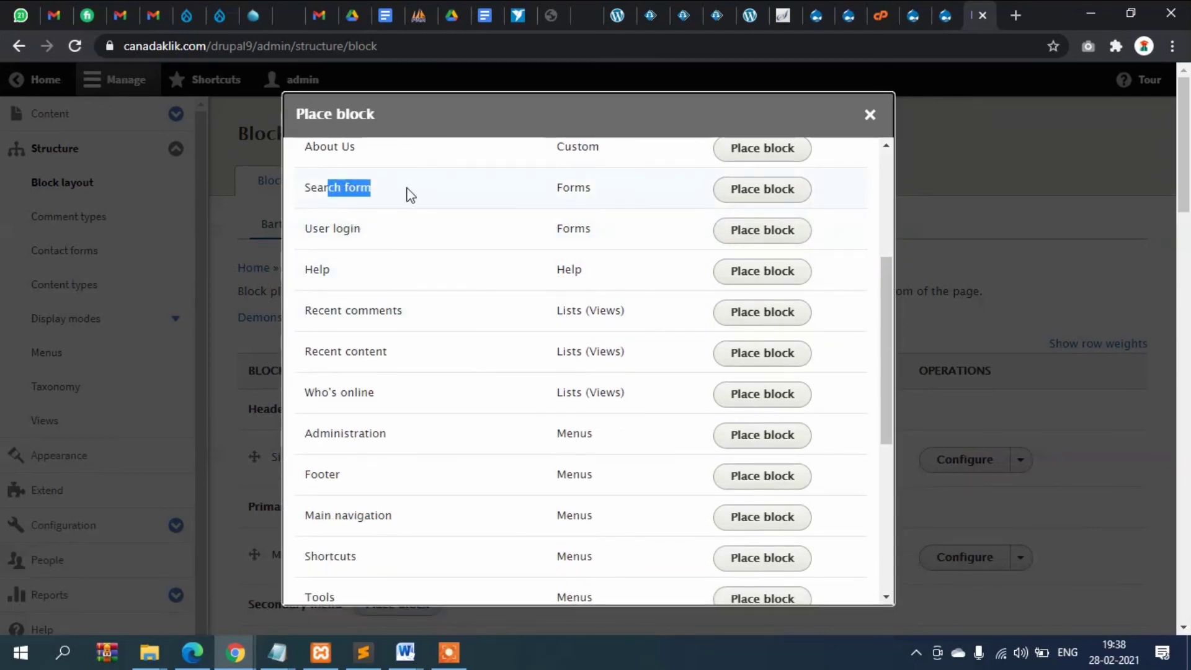
click(784, 190)
click(784, 189)
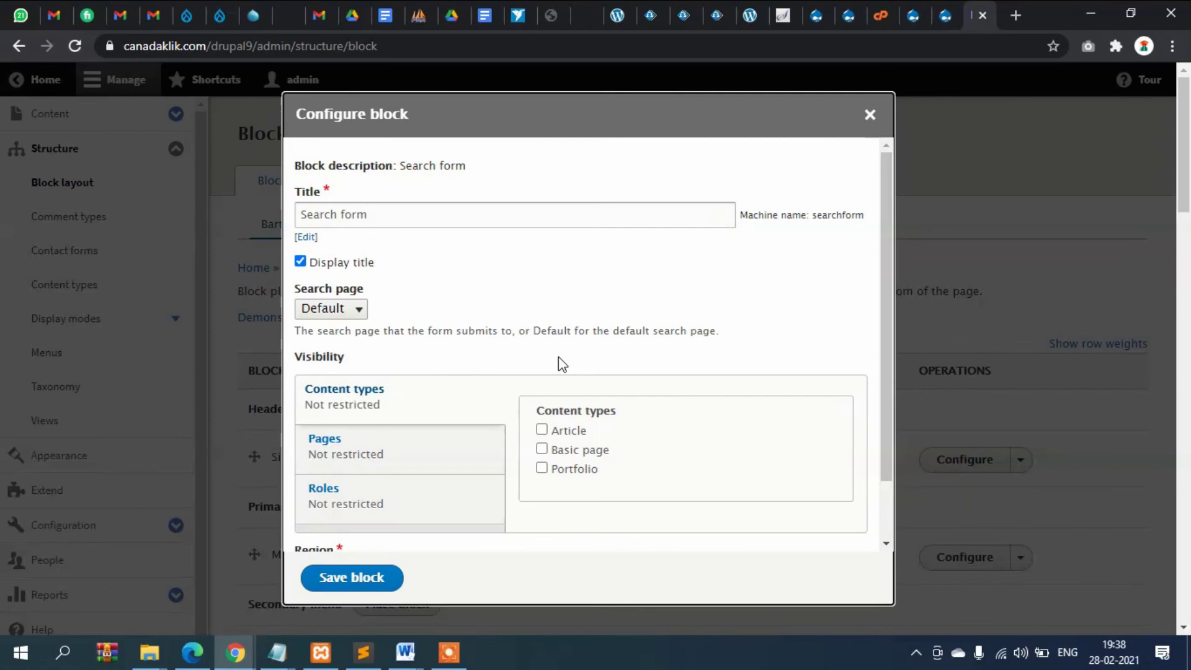
Step: Check the Search form's page visibility settings and save the block in Secondary menu
scroll(443, 256, down, 1)
scroll(433, 257, up, 1)
scroll(489, 309, down, 1)
scroll(482, 292, down, 4)
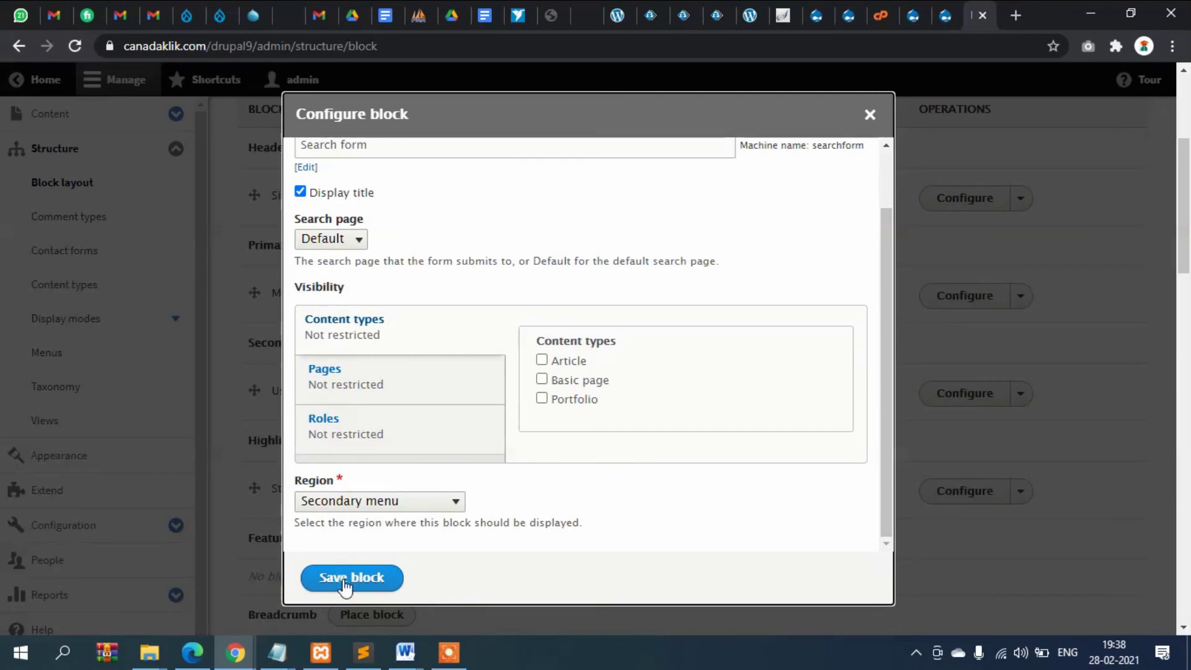
click(358, 389)
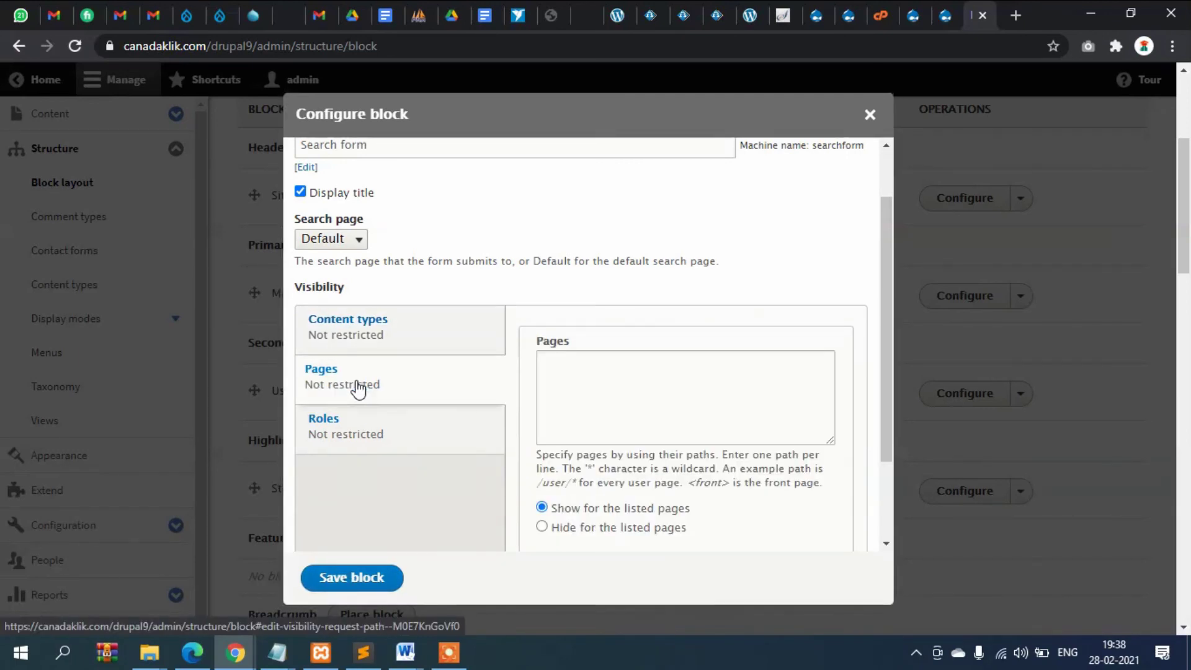
click(677, 391)
scroll(632, 505, down, 2)
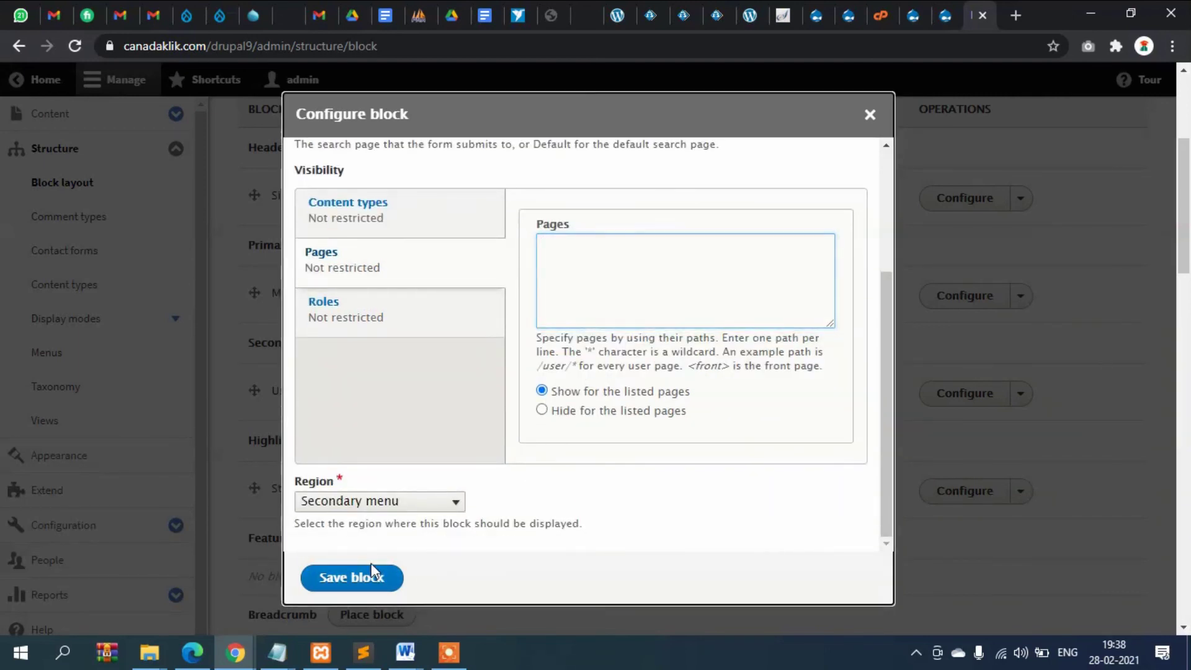
click(366, 578)
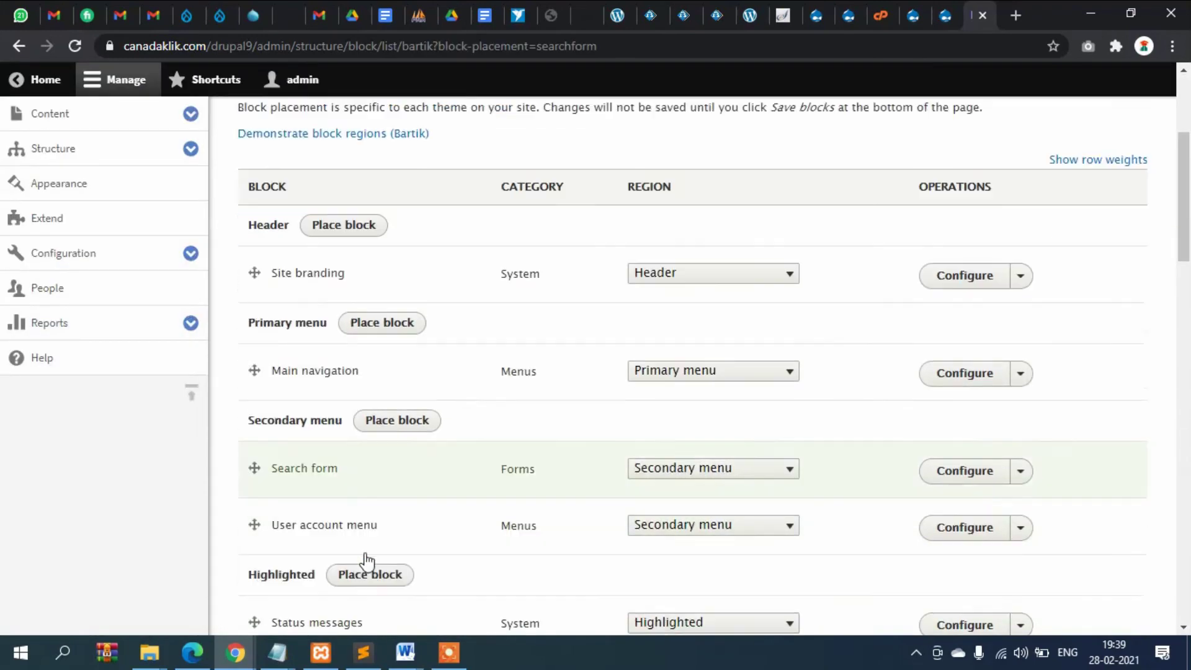
Step: Save the whole Bartik block layout
scroll(434, 497, down, 15)
scroll(469, 489, down, 2)
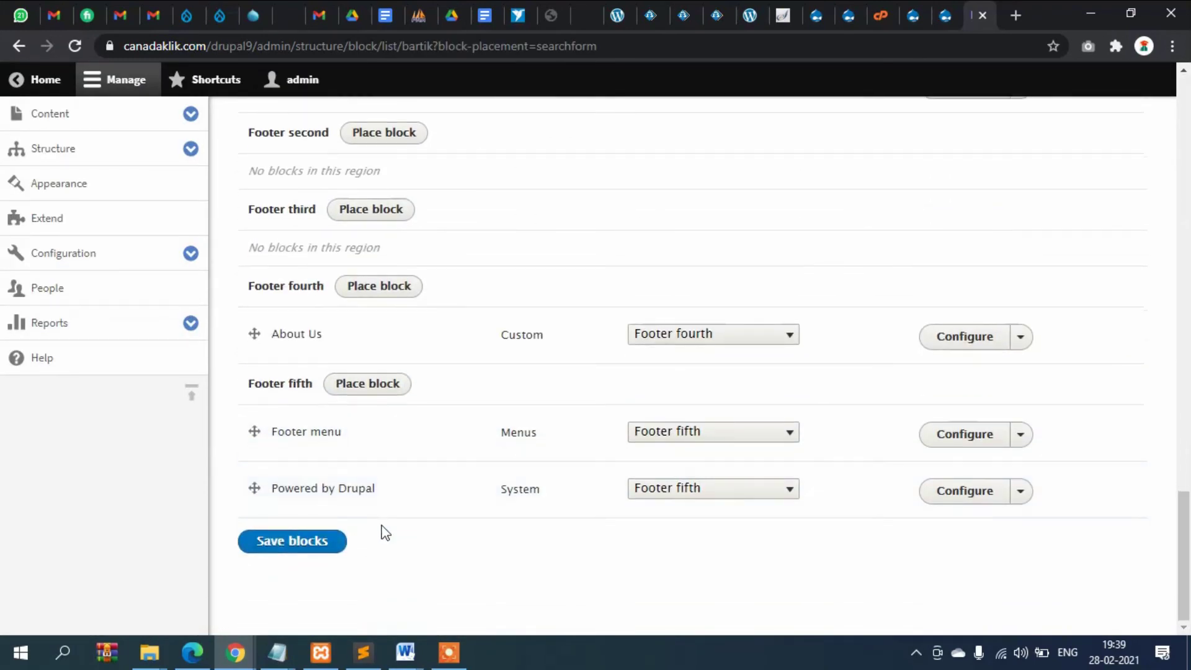
click(304, 559)
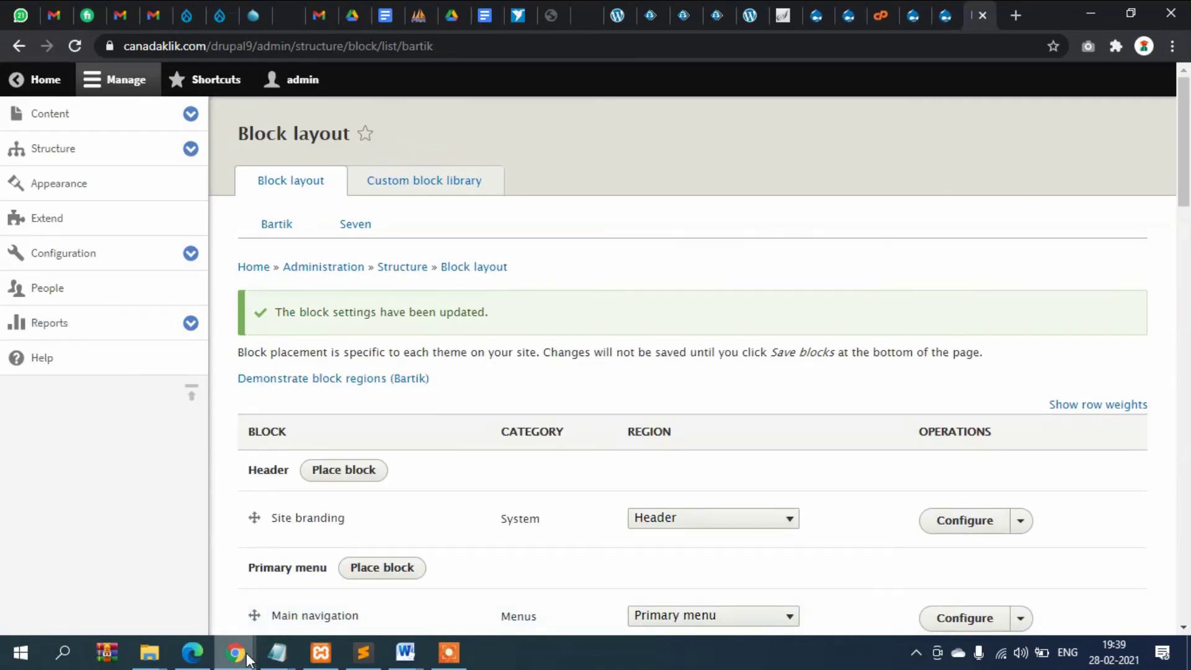
Step: Reload the My Drupal front page in the Incognito window
mouse_move(249, 659)
click(266, 620)
scroll(223, 237, up, 5)
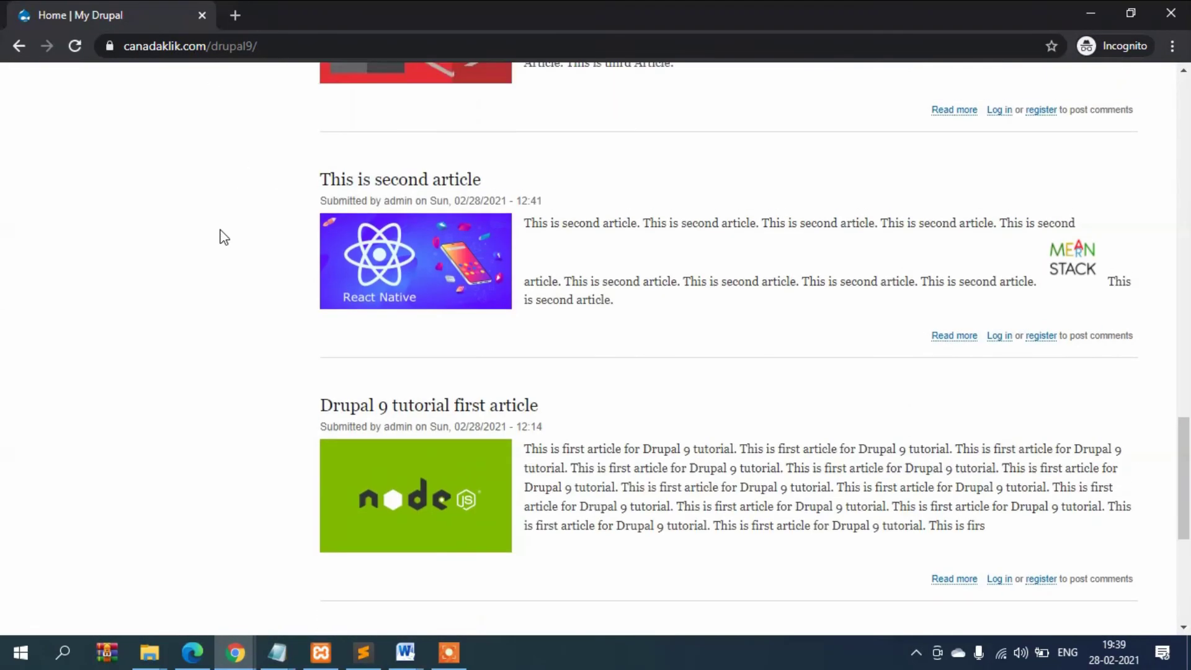
scroll(223, 237, up, 10)
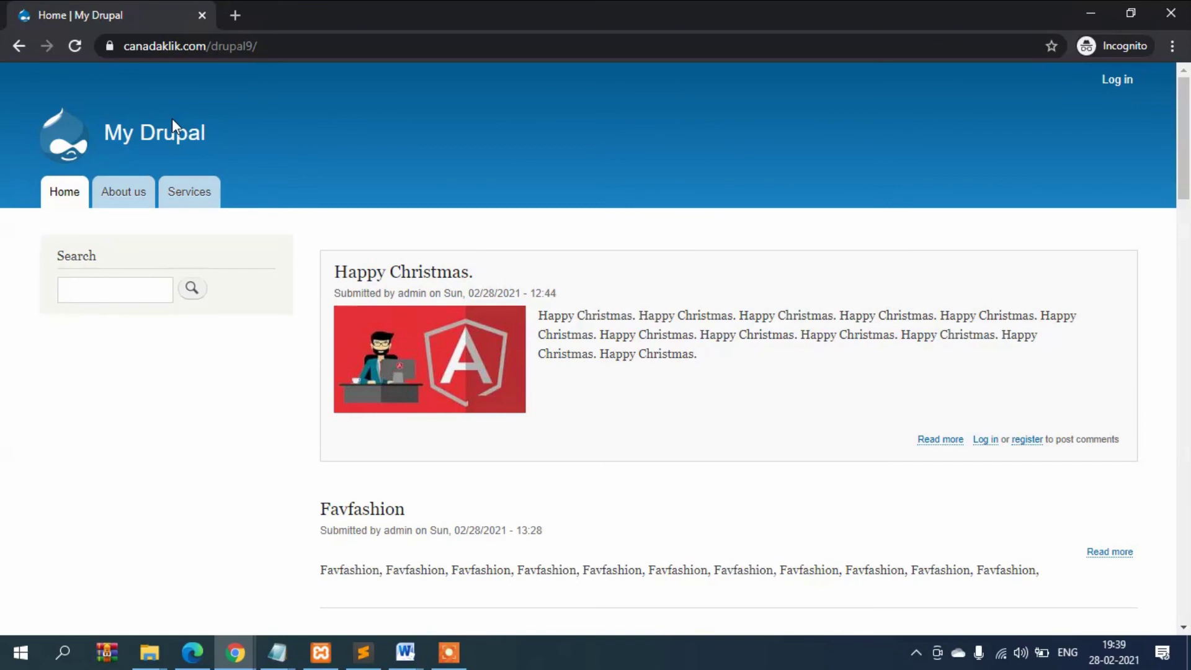
click(162, 151)
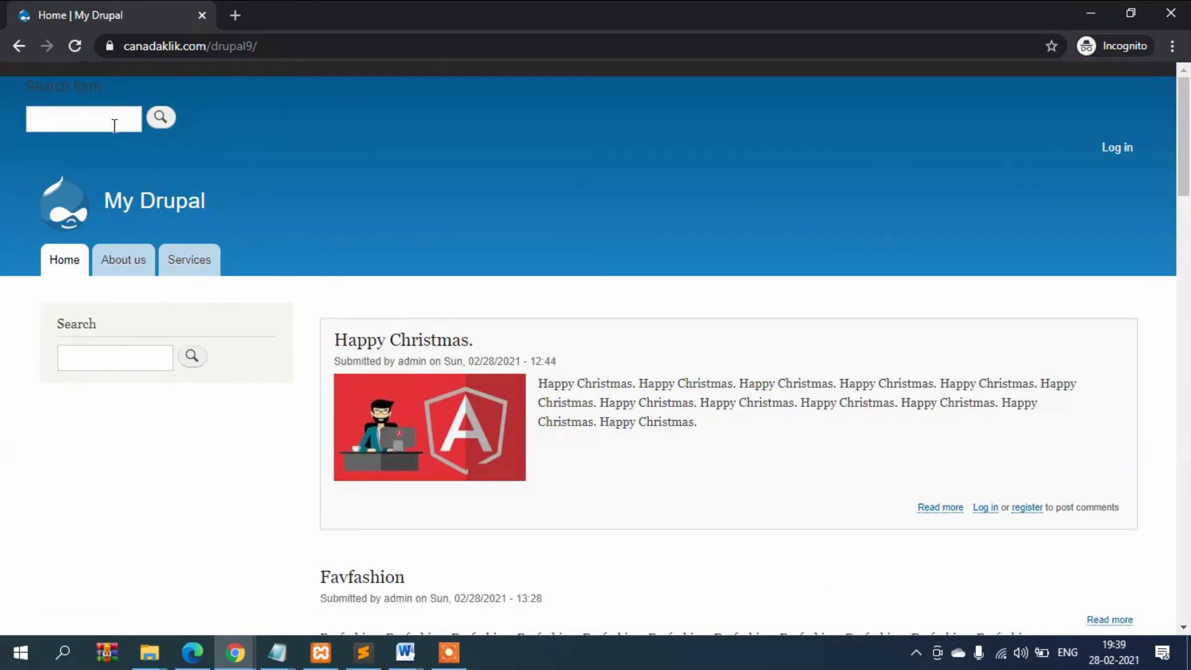
Step: Try out the new search field above the site header
click(114, 125)
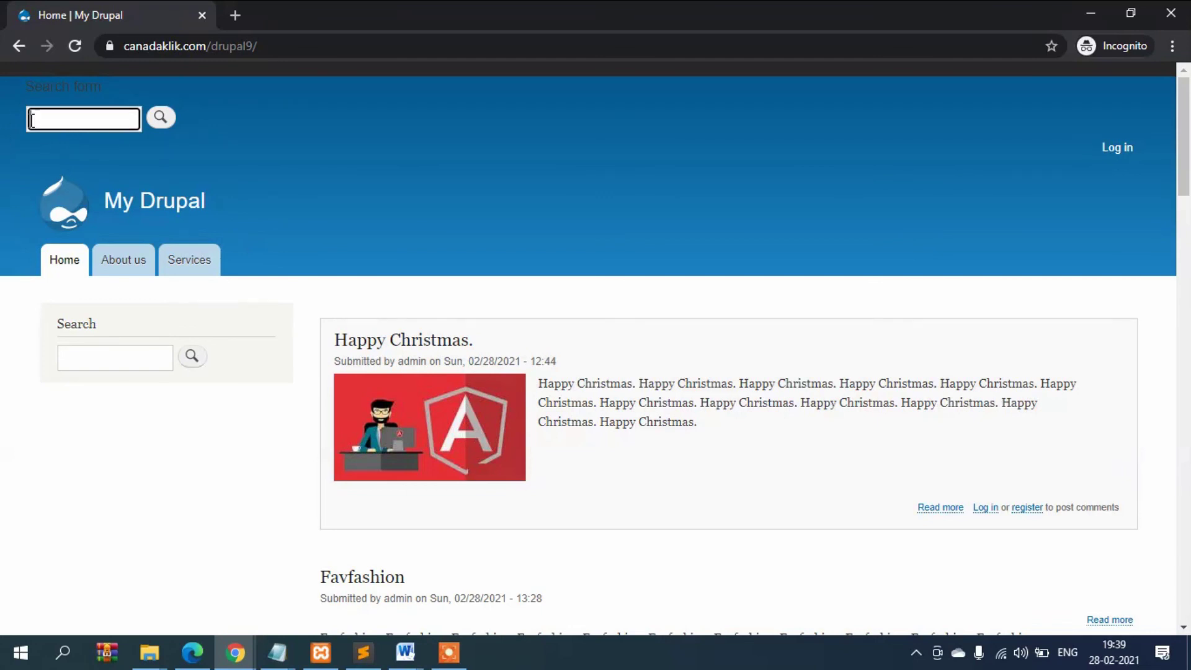
click(87, 134)
click(59, 126)
mouse_move(235, 651)
mouse_move(193, 594)
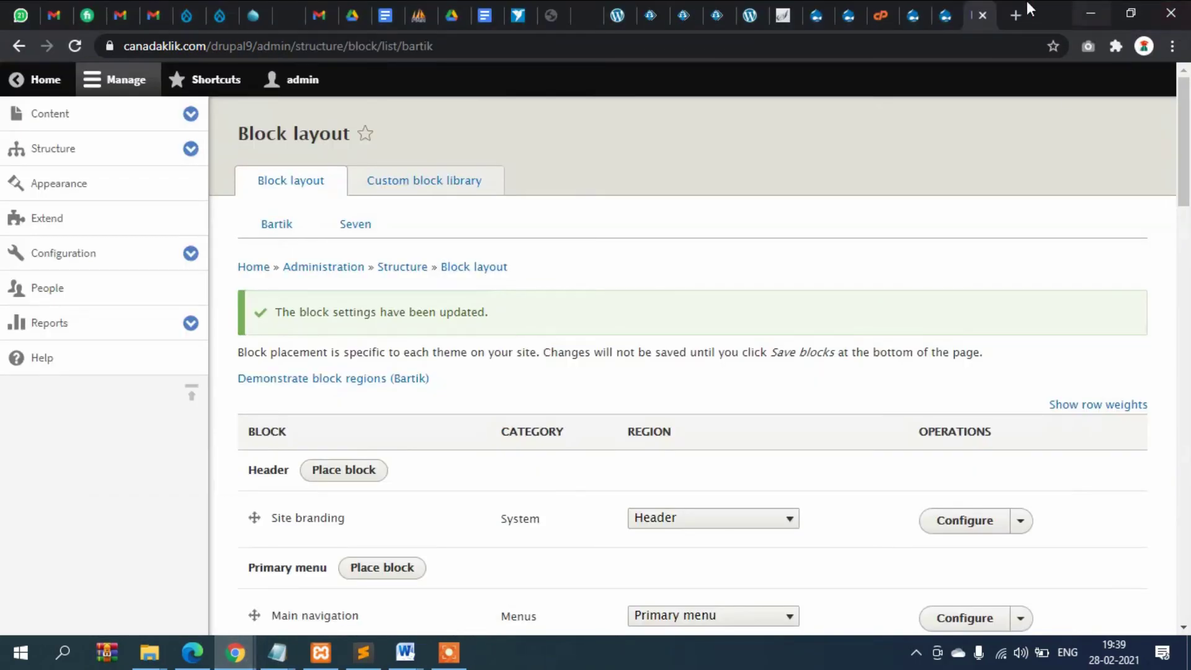
click(945, 7)
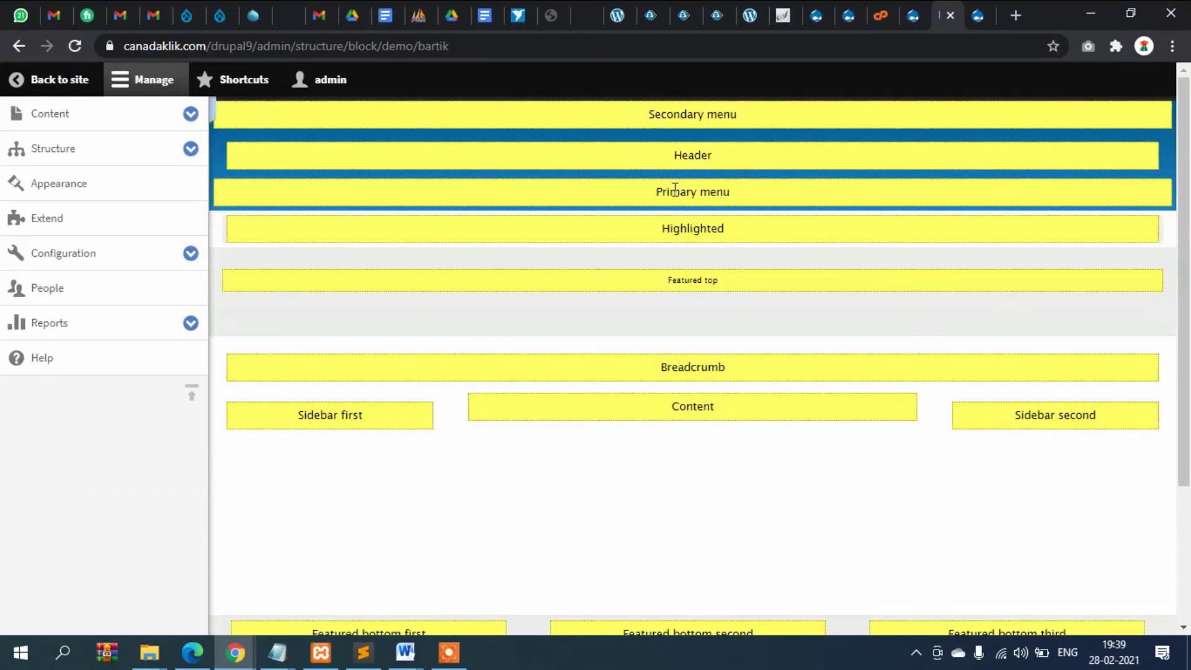
triple_click(782, 114)
click(782, 114)
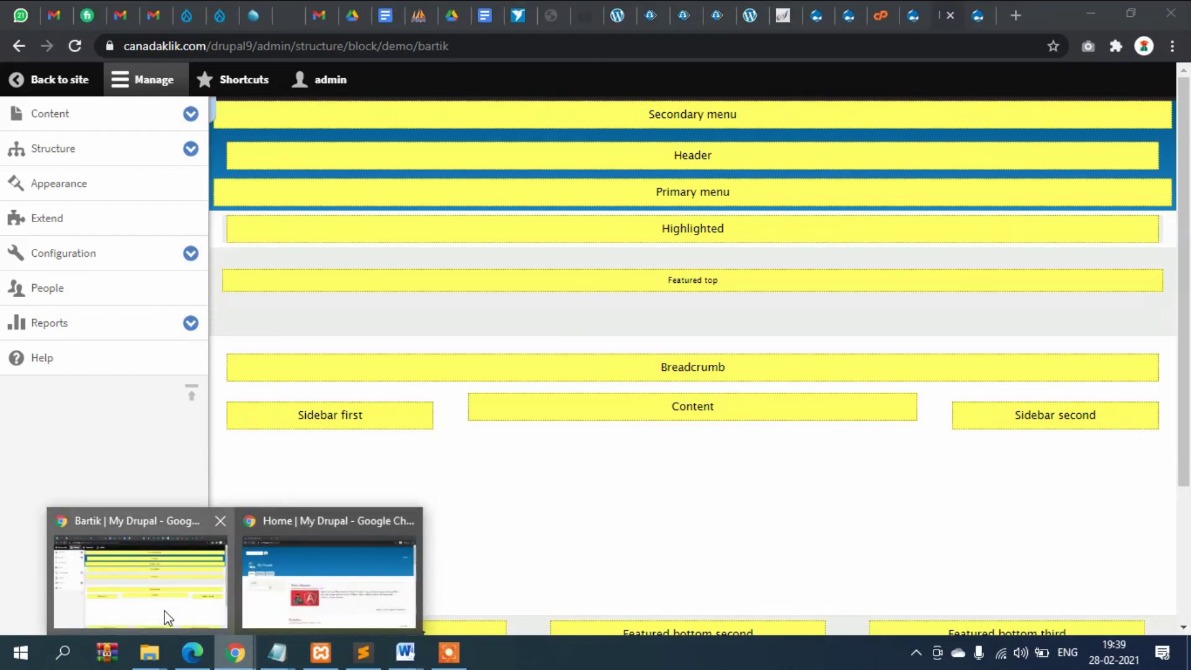
click(166, 617)
mouse_move(234, 648)
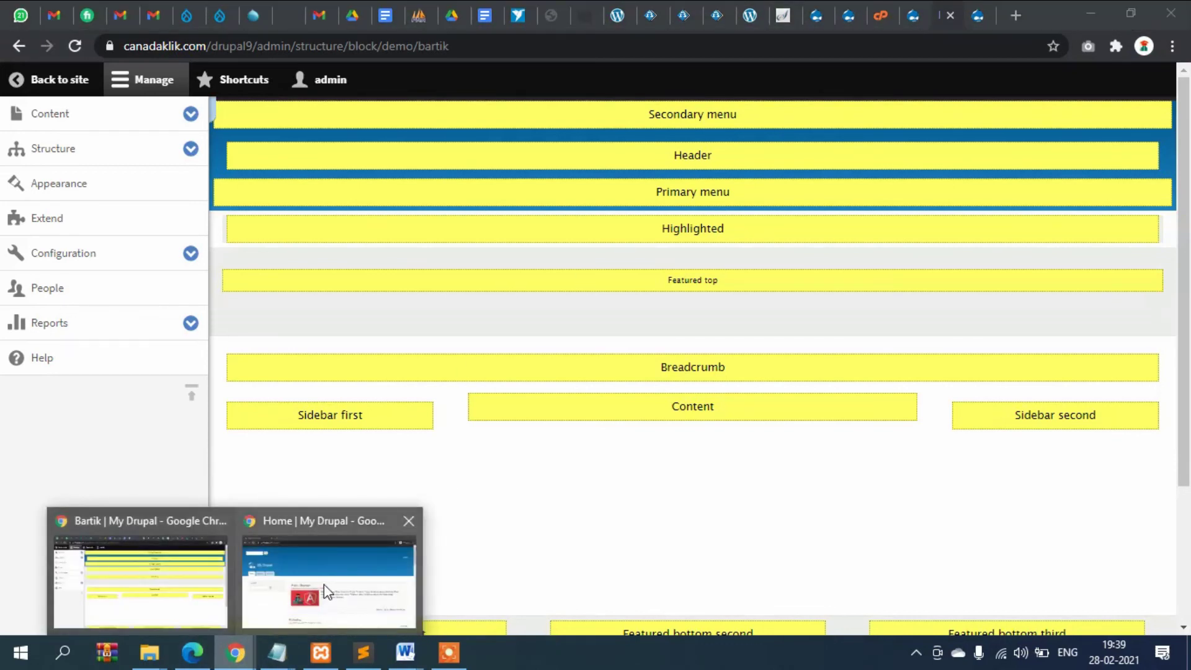
click(324, 585)
scroll(345, 378, down, 7)
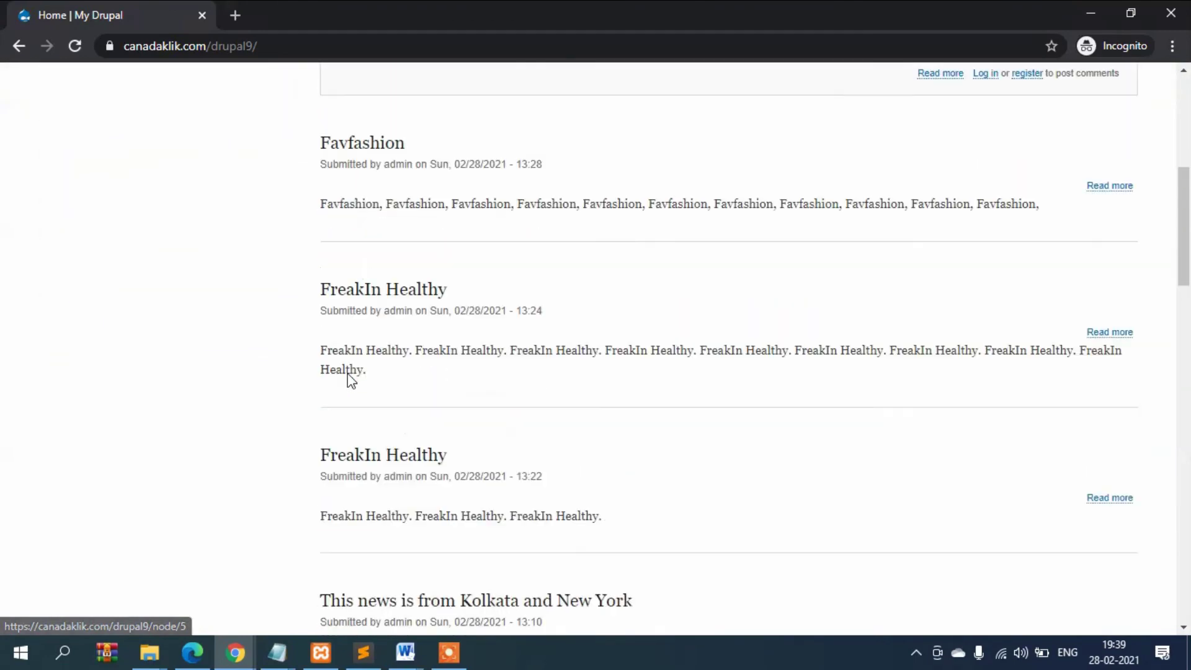
scroll(347, 378, up, 7)
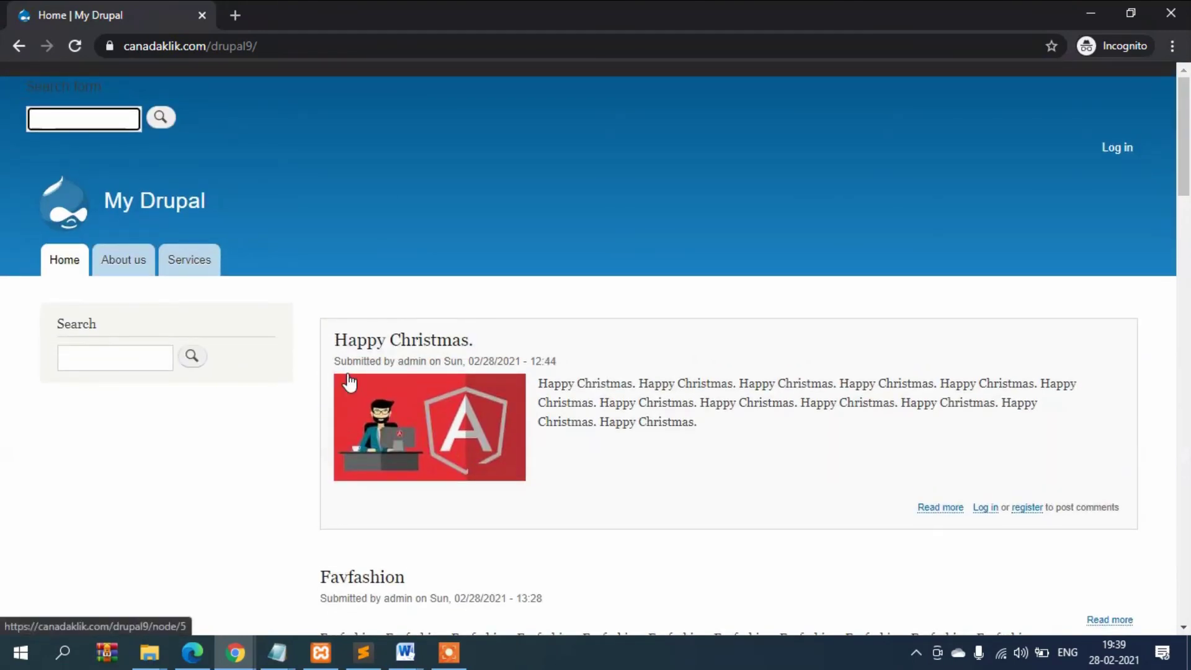